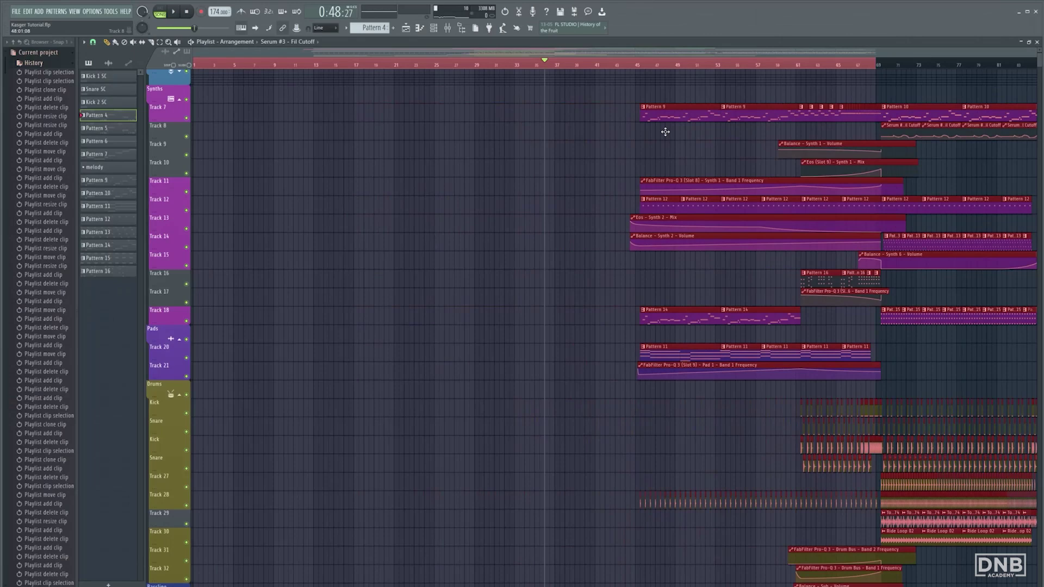
- Try placing Pattern 9 clips near bar 45, then delete the stray copies
left_click(643, 119)
left_click_drag(644, 118, 648, 119)
left_click(505, 150)
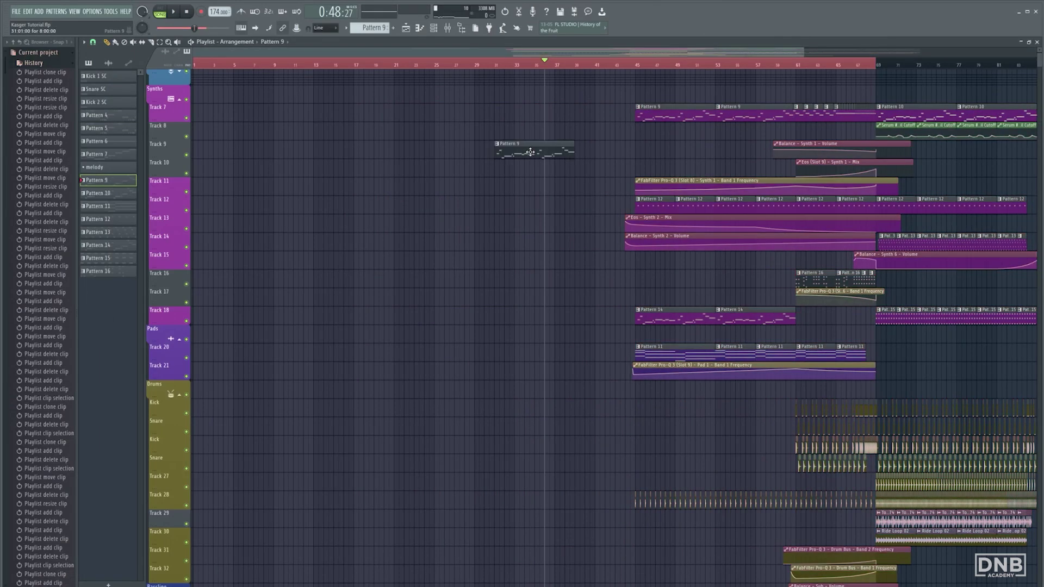
right_click(529, 151)
scroll(516, 122, "down", 1)
scroll(490, 136, "down", 1)
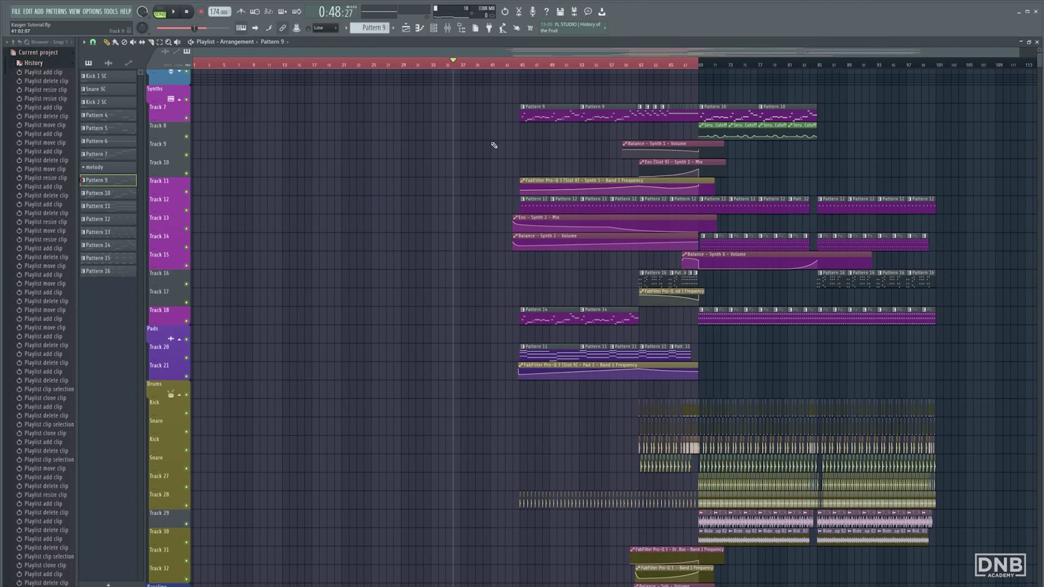
left_click(896, 147)
right_click(902, 146)
right_click(598, 66)
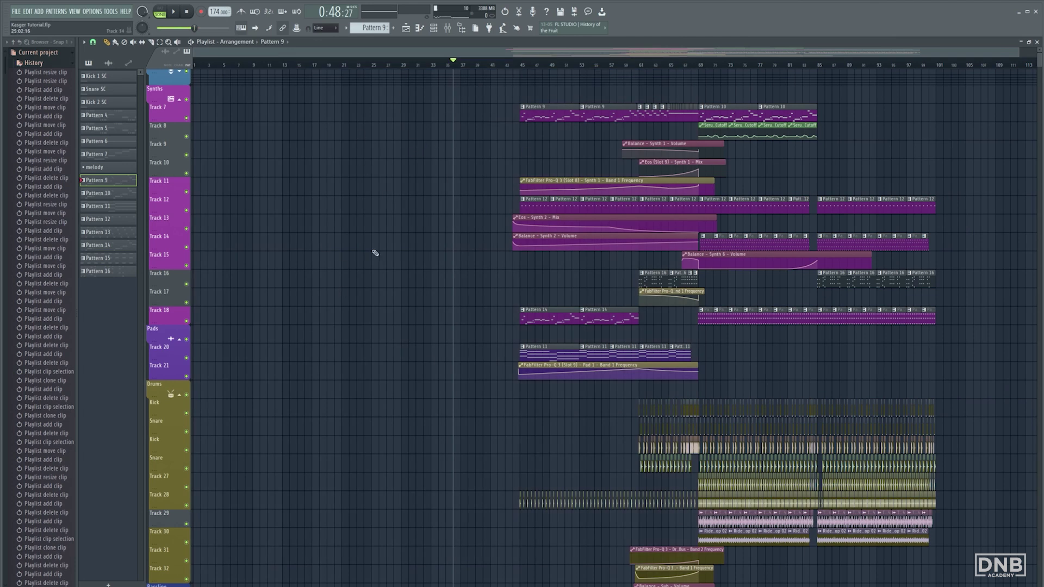
- Pan the arrangement back to bring bar 1 of the song into view
left_click_drag(888, 125, 711, 113)
scroll(732, 155, "down", 1)
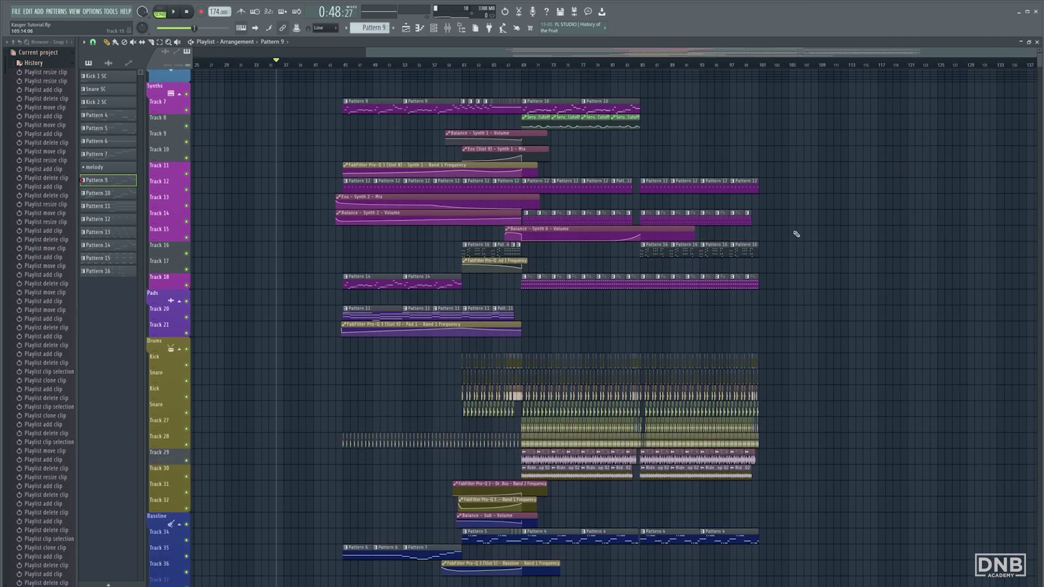
scroll(795, 234, "up", 3)
left_click_drag(941, 266, 750, 275)
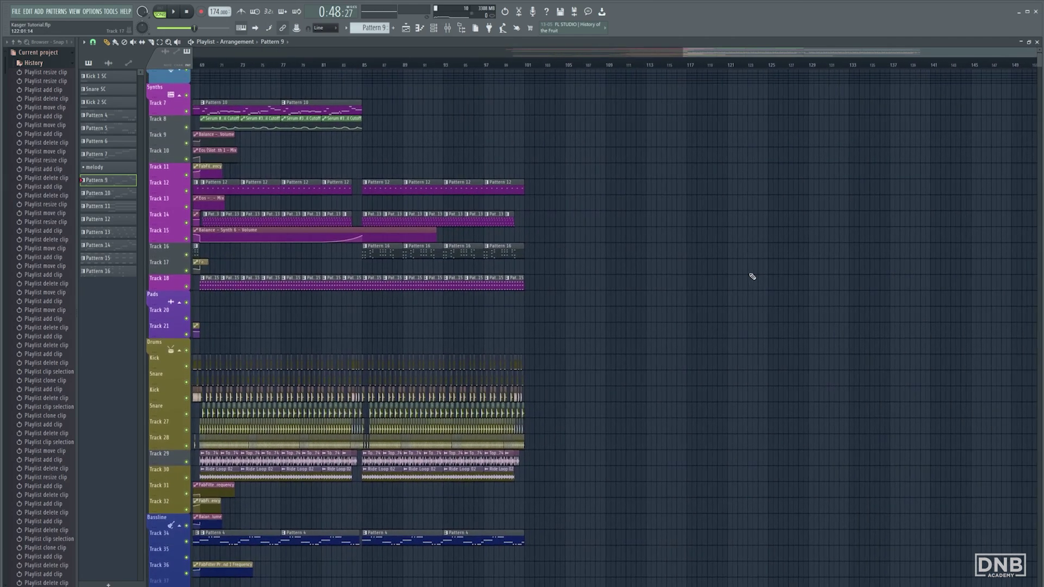
scroll(752, 272, "down", 2)
scroll(804, 257, "up", 1)
scroll(837, 143, "down", 1)
left_click_drag(835, 143, 622, 158)
left_click_drag(936, 201, 848, 180)
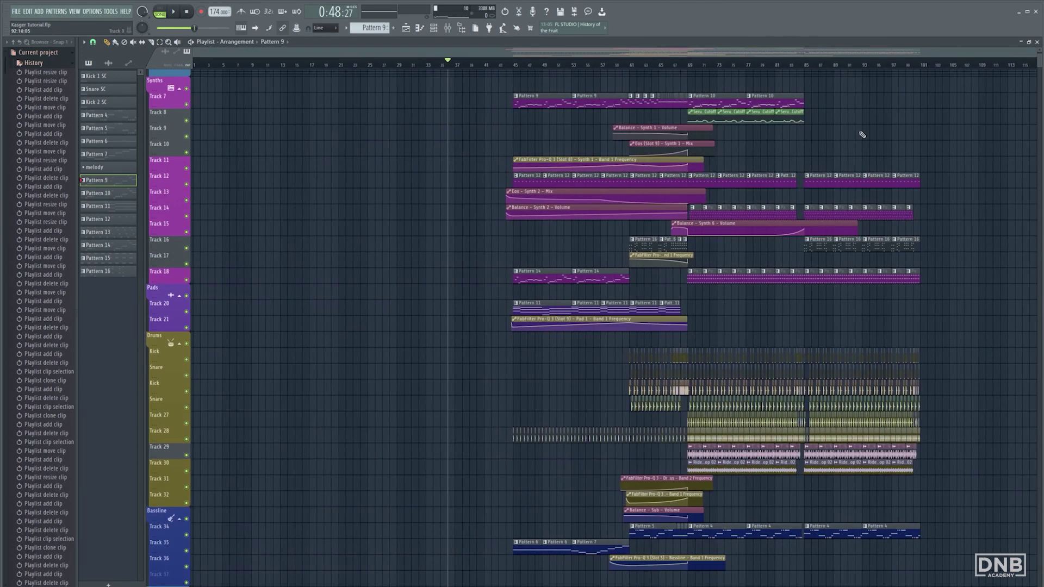
scroll(848, 180, "up", 1)
scroll(847, 163, "right", 2)
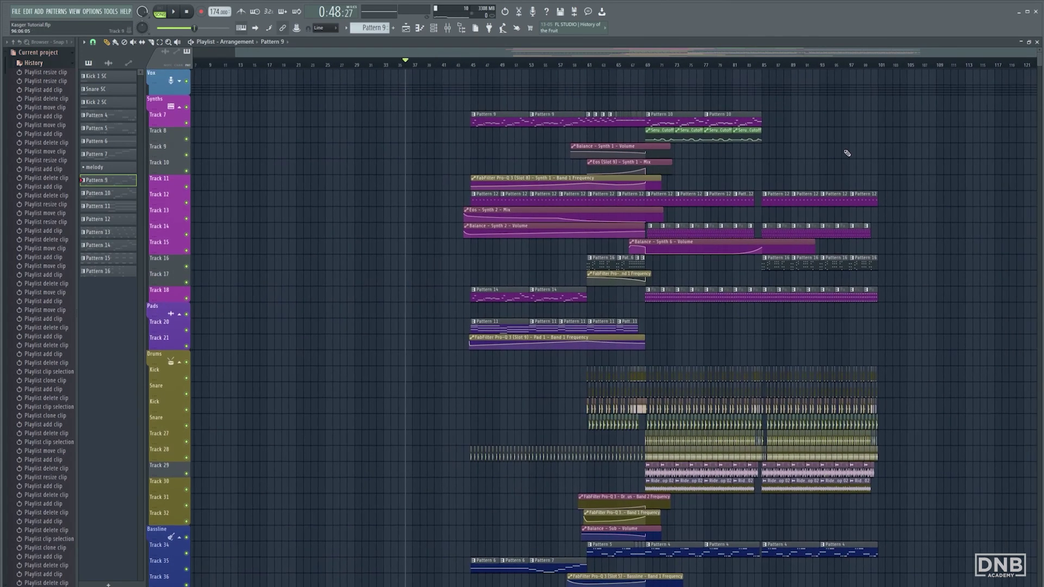
scroll(368, 154, "up", 3)
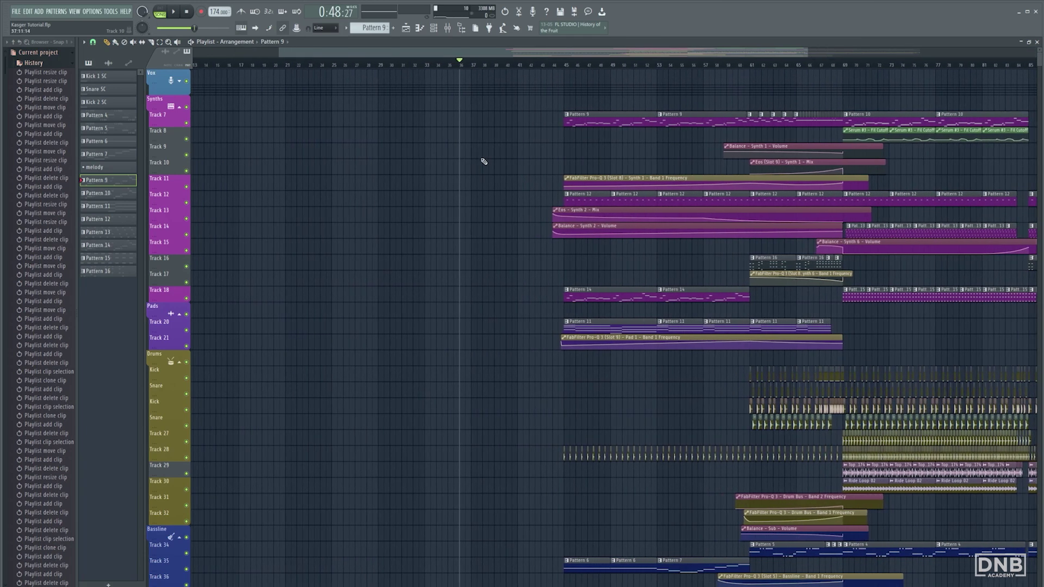
- Audition the arrangement from bar 45 and centre the synth clips
key("space")
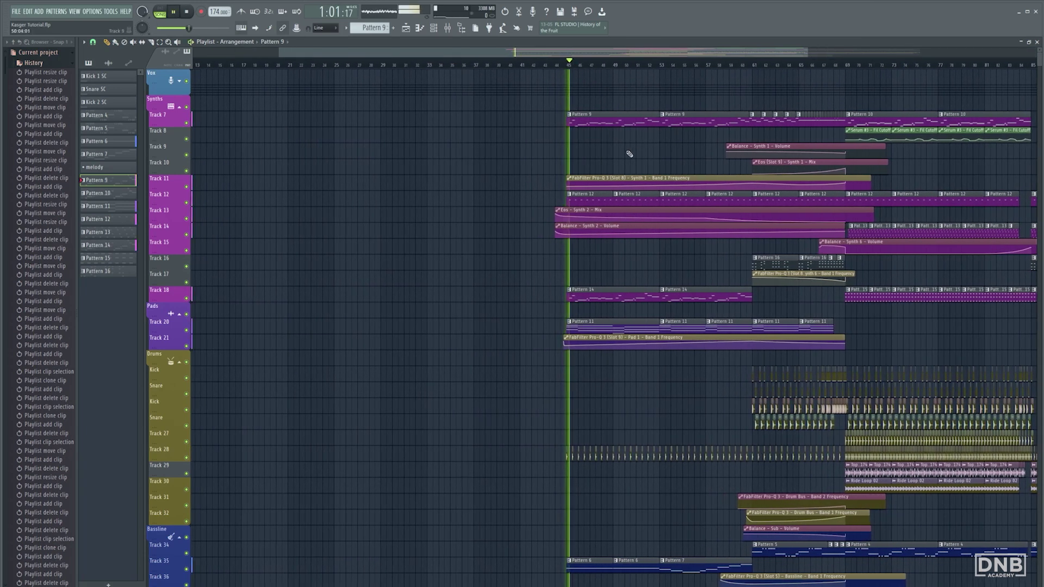
scroll(643, 156, "down", 1)
key("space")
scroll(641, 157, "right", 2)
left_click_drag(864, 166, 689, 182)
scroll(655, 96, "up", 6)
- Solo Track 7 so its Pattern 9 and Pattern 10 clips play alone
right_click(187, 123)
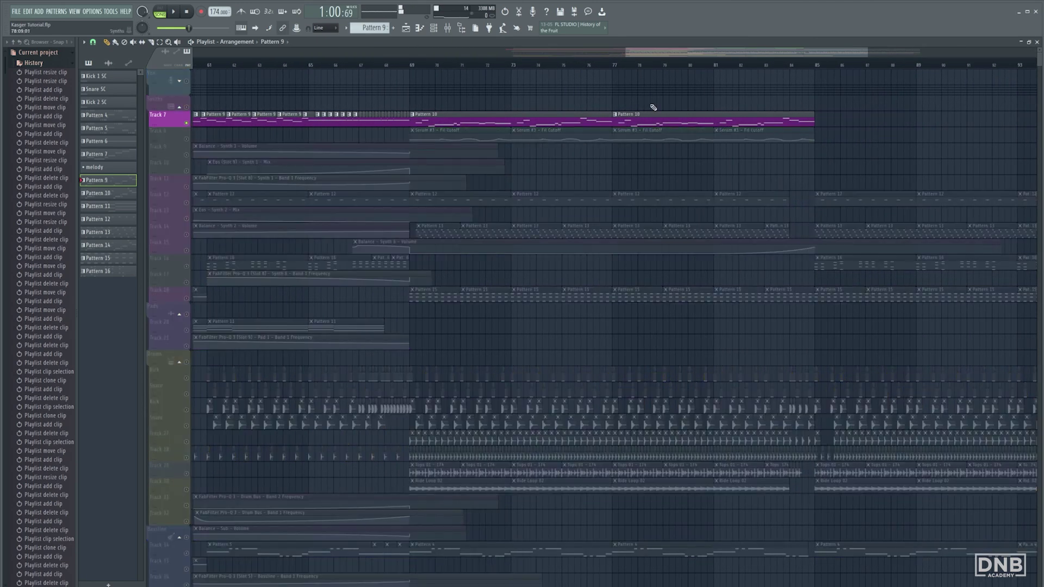
scroll(502, 96, "up", 3)
scroll(520, 107, "down", 3)
scroll(522, 108, "left", 4)
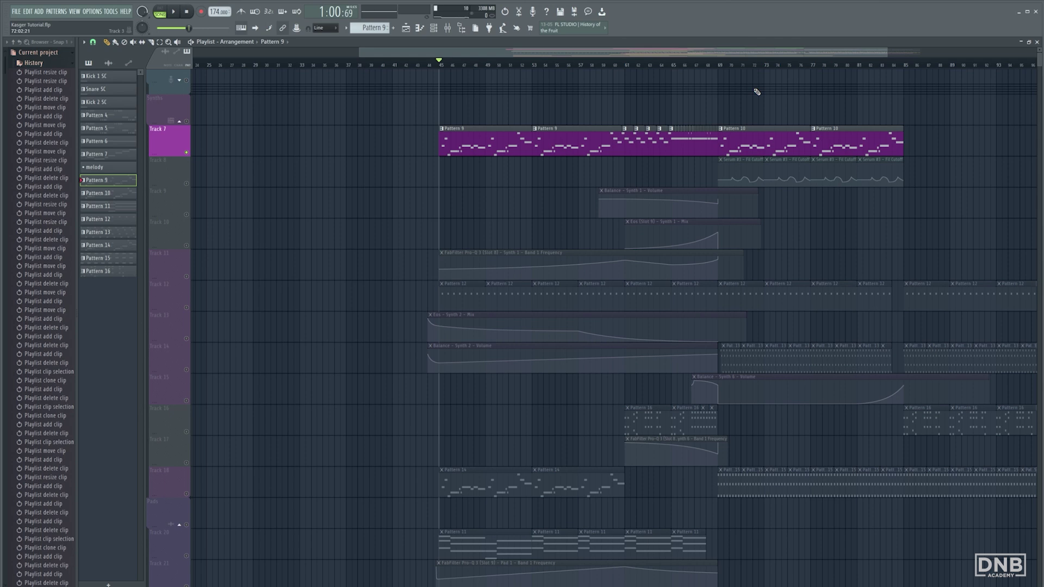
scroll(773, 99, "up", 4)
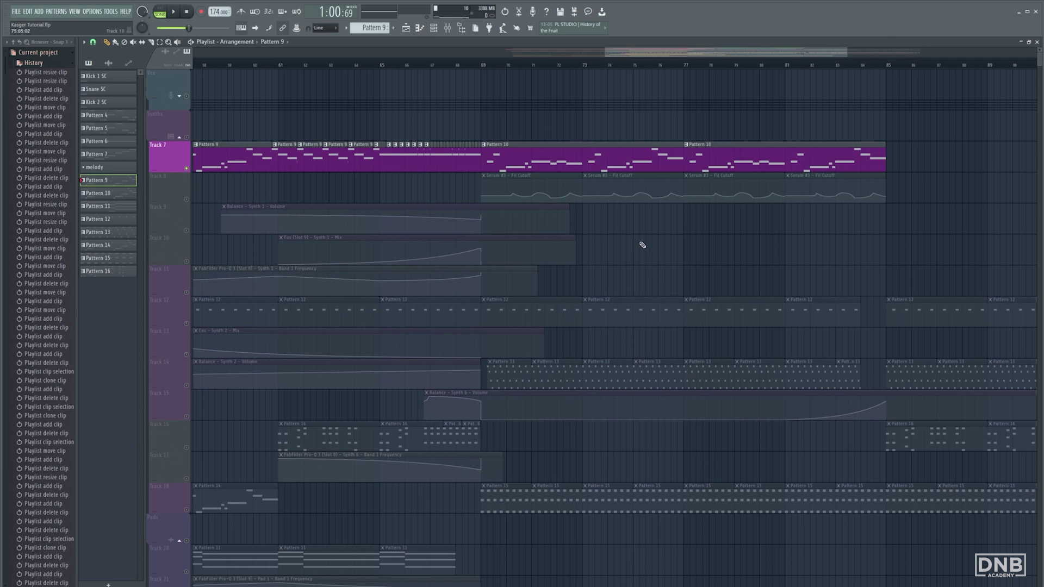
- Create empty Pattern 17, add a Quanta instrument channel, then close its windows
left_click(434, 28)
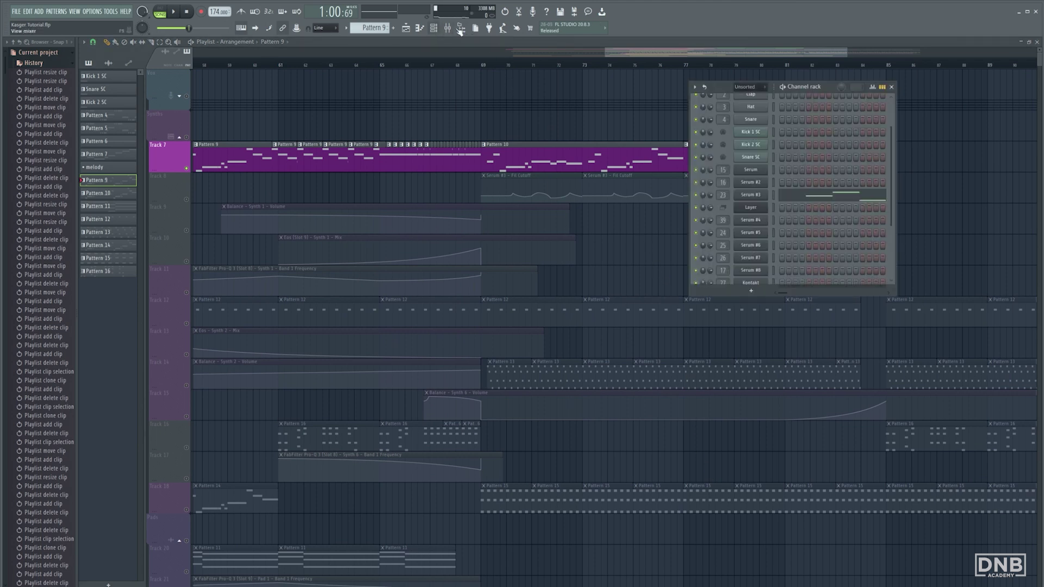
scroll(846, 250, "down", 2)
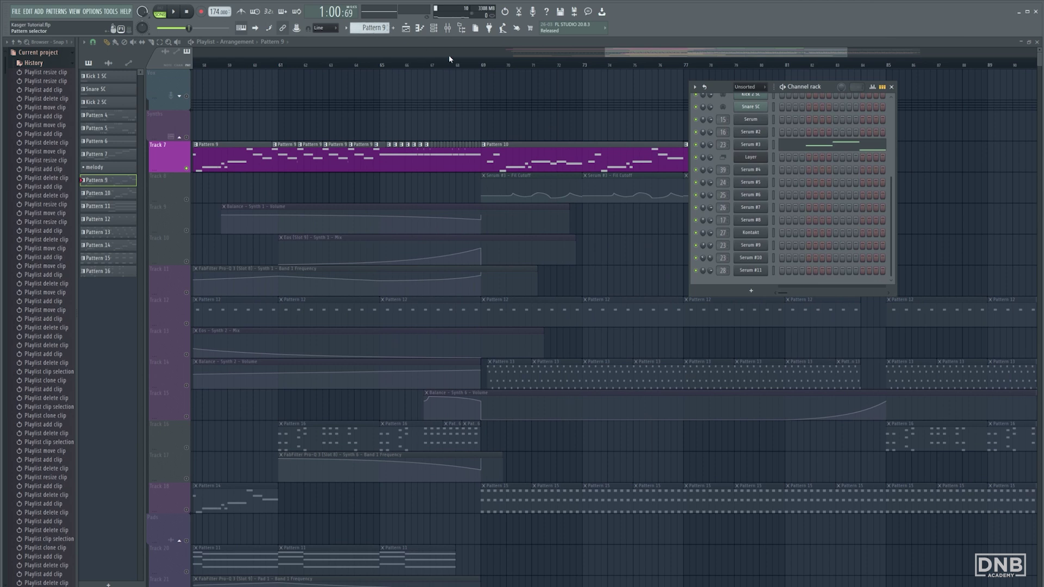
left_click(755, 291)
left_click(756, 292)
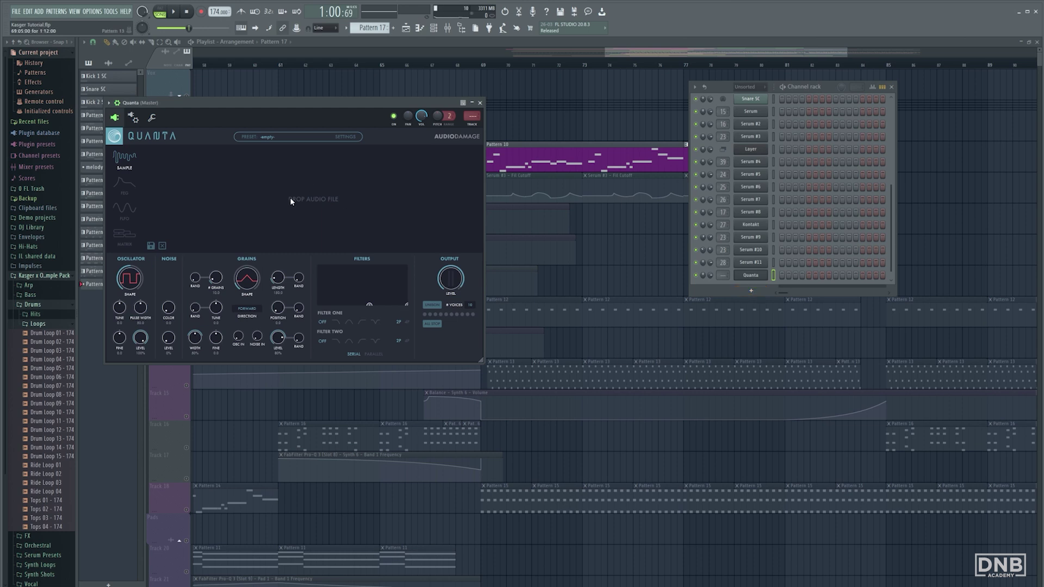
left_click_drag(292, 103, 452, 136)
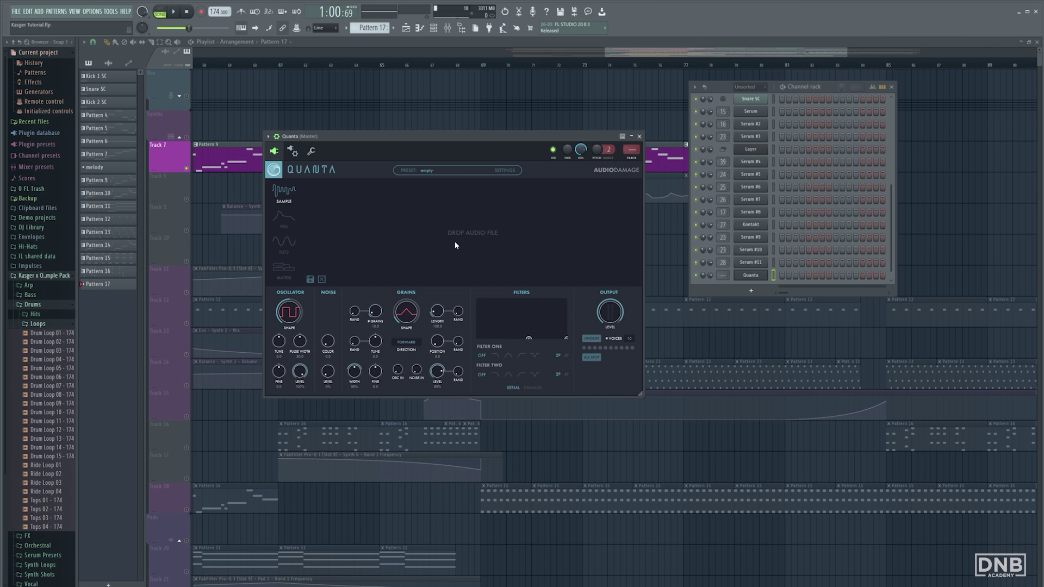
left_click(647, 255)
scroll(531, 103, "up", 3)
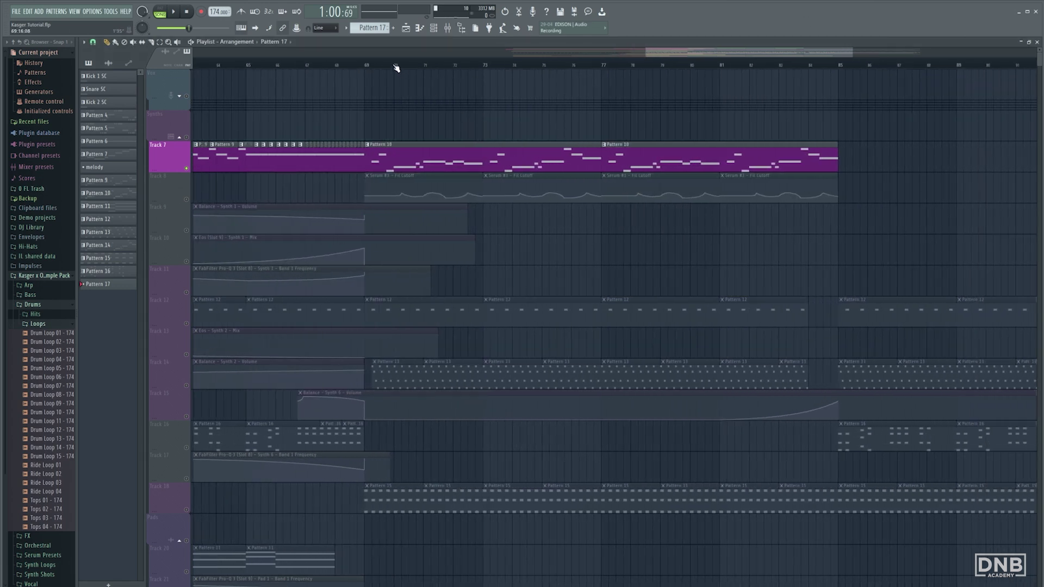
- Audition the section from bar 69, selecting and then clearing bars 69–77
left_click(365, 63)
key("space")
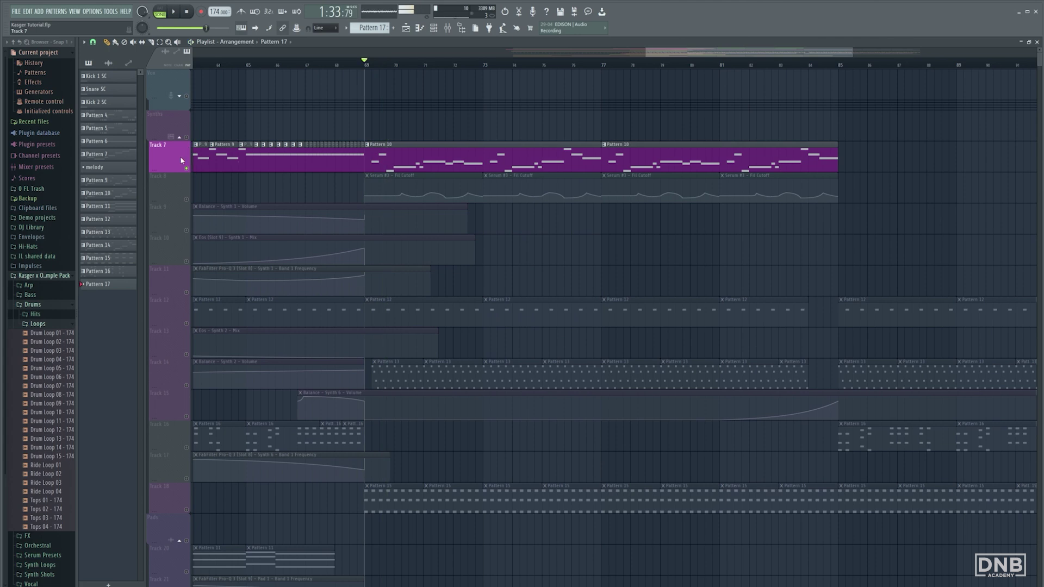
left_click_drag(365, 63, 602, 86)
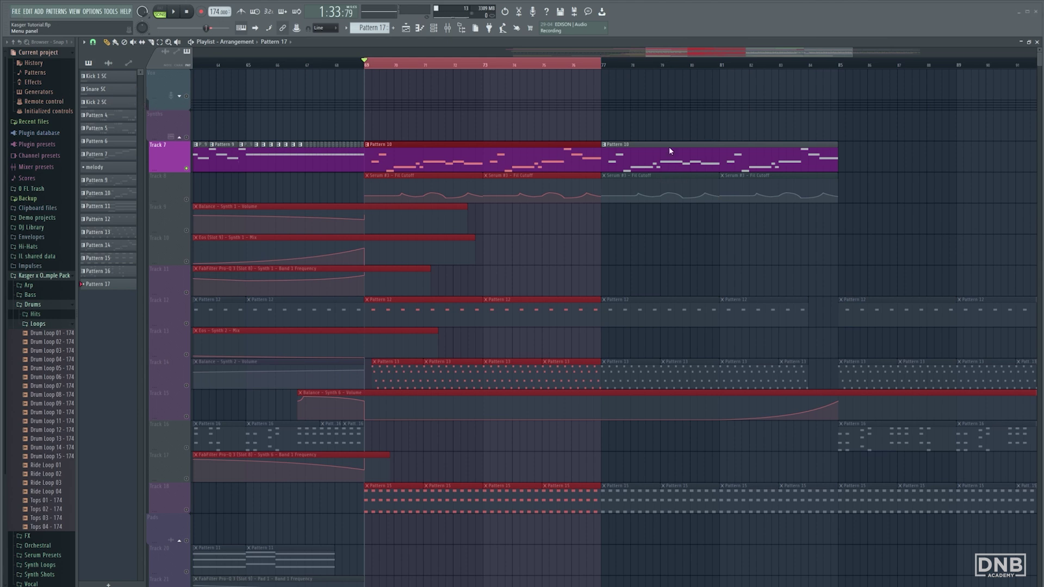
left_click(484, 67, "ctrl")
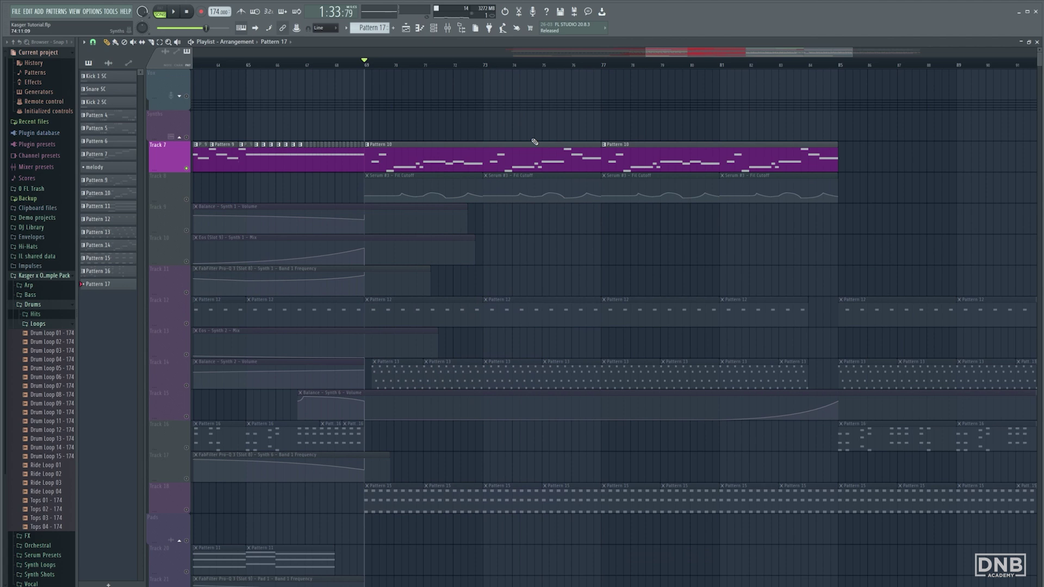
- Unsolo Track 7 and collapse the Drums sample folder
scroll(489, 98, "down", 5)
right_click(186, 168)
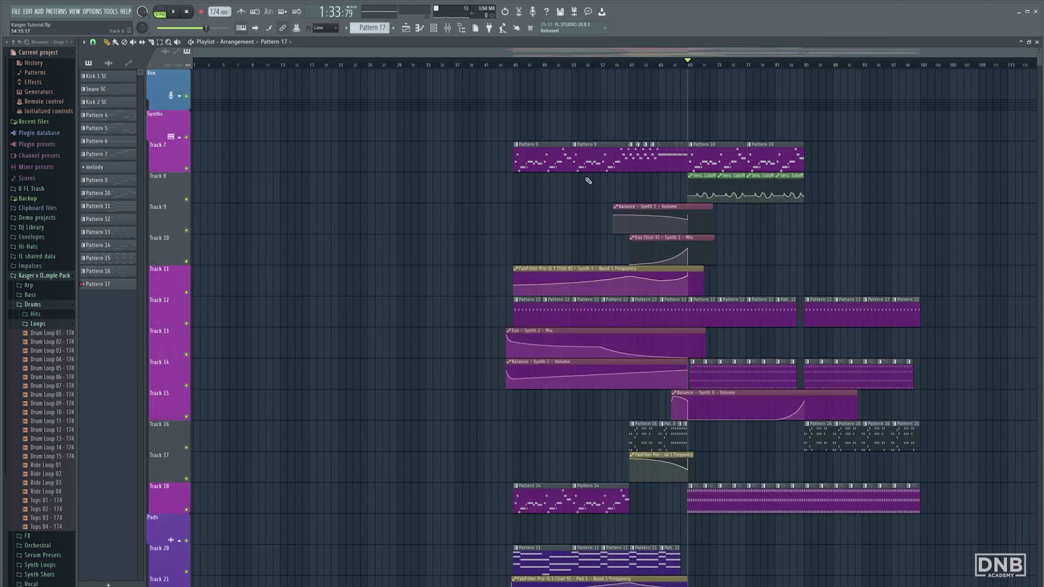
scroll(585, 177, "down", 3)
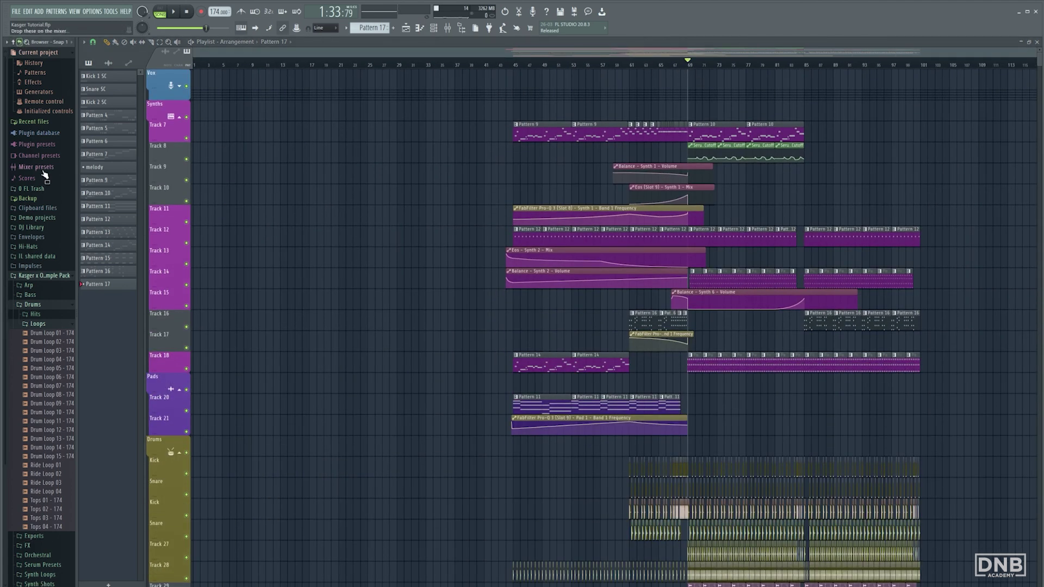
left_click(33, 305)
- Load Kasger Tutorial.wav from the Exports folder into Quanta and switch playback to pattern mode
left_click(43, 316)
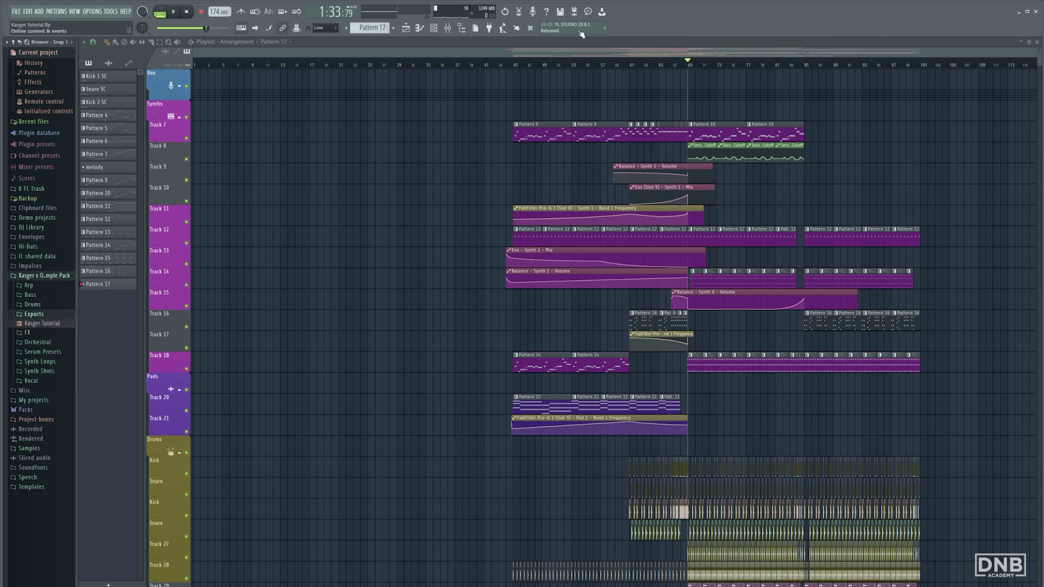
left_click(448, 28)
left_click(434, 28)
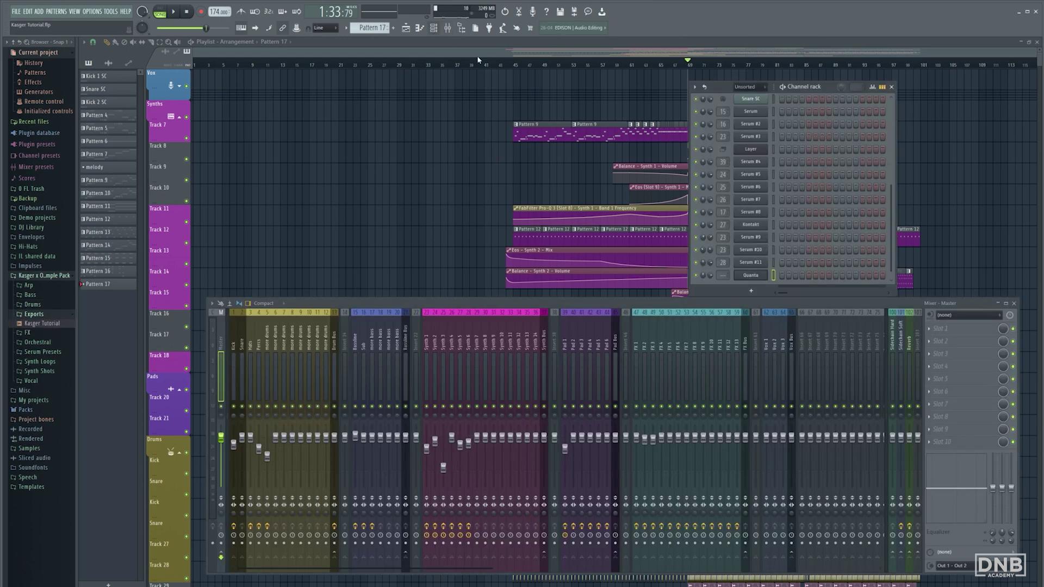
left_click(759, 277)
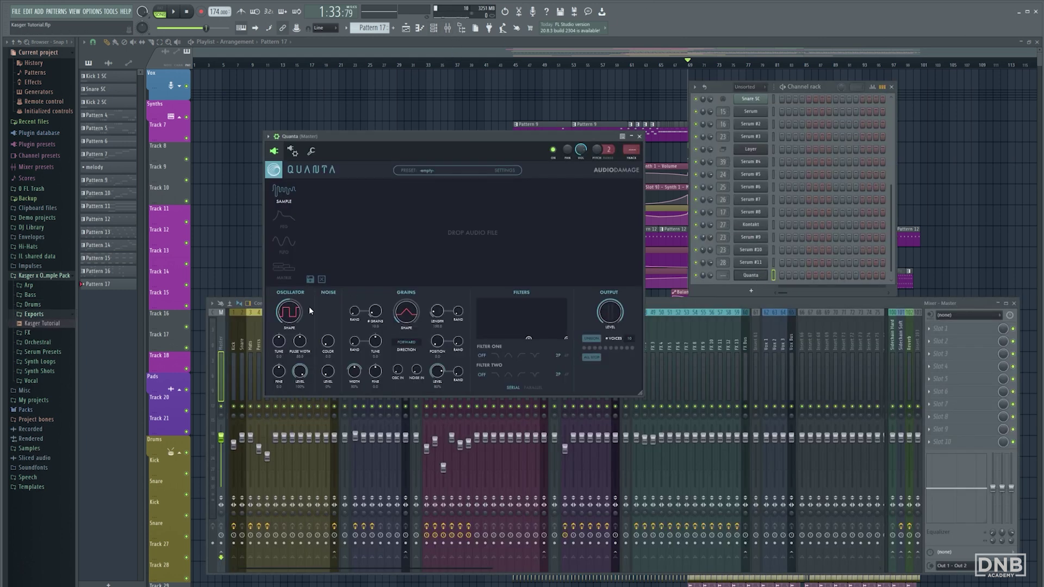
left_click_drag(48, 323, 454, 225)
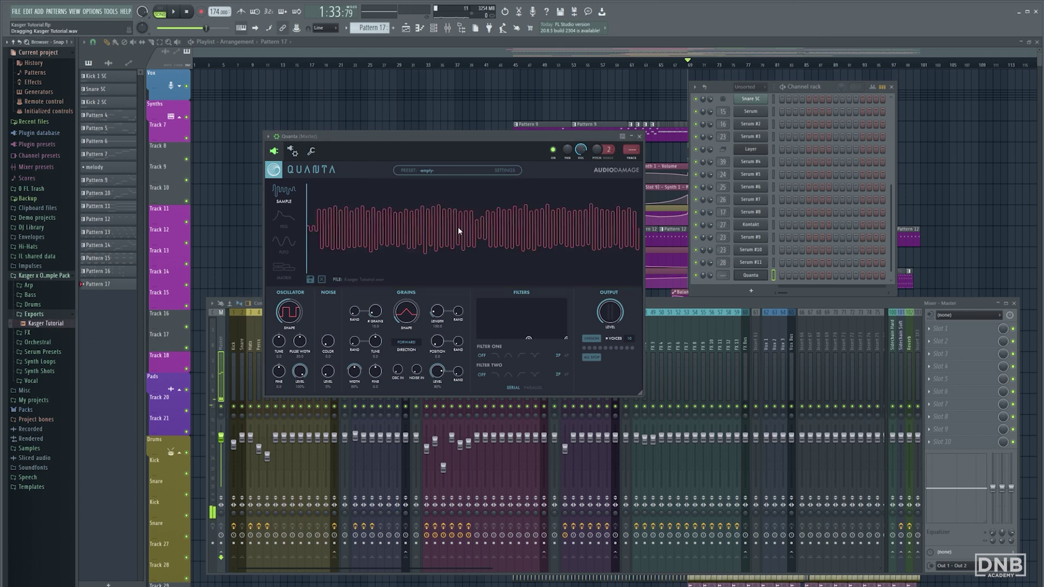
left_click(160, 10)
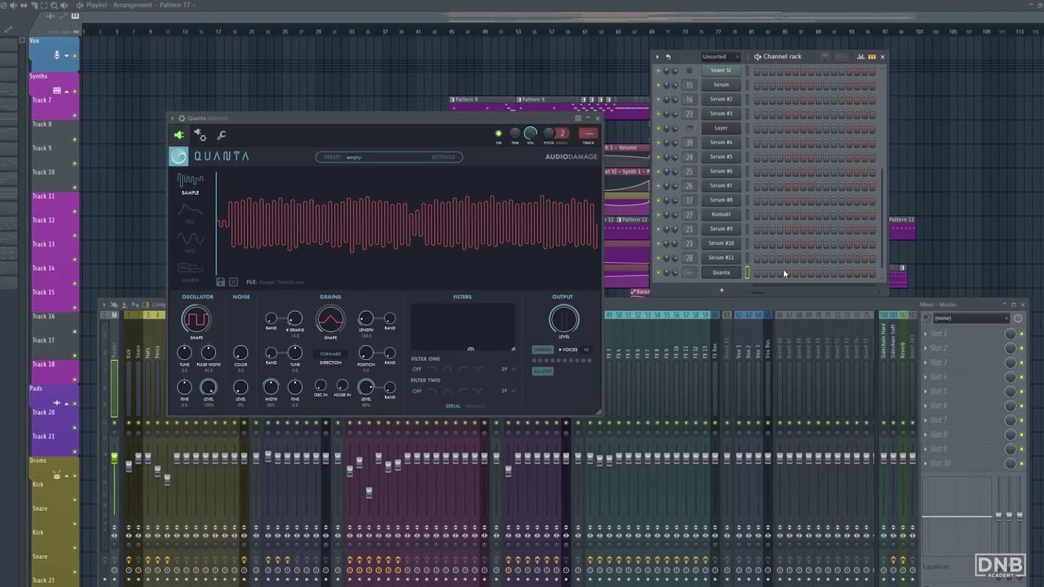
- Draw an A6 note at bar 1 in Quanta's piano roll
key("F7")
left_click_drag(650, 130, 615, 94)
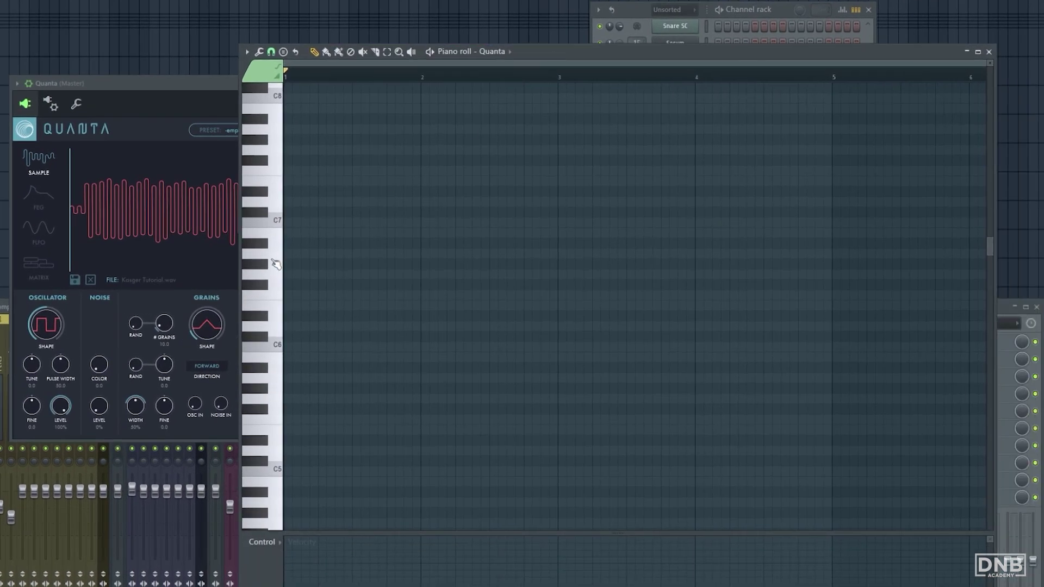
left_click(275, 253)
left_click(293, 253)
left_click_drag(303, 254, 420, 265)
- Turn Quanta's oscillator level down to 0% and listen
left_click(159, 85)
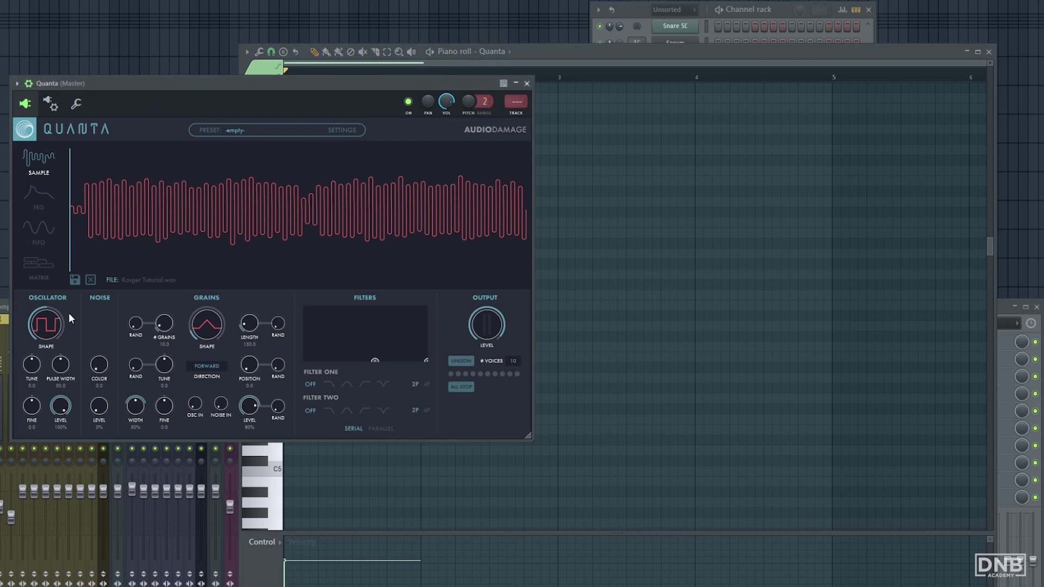
left_click_drag(61, 406, 61, 451)
left_click_drag(379, 84, 406, 140)
key("space")
- Stretch the A6 note out to bar 5 and play the pattern
left_click(544, 64)
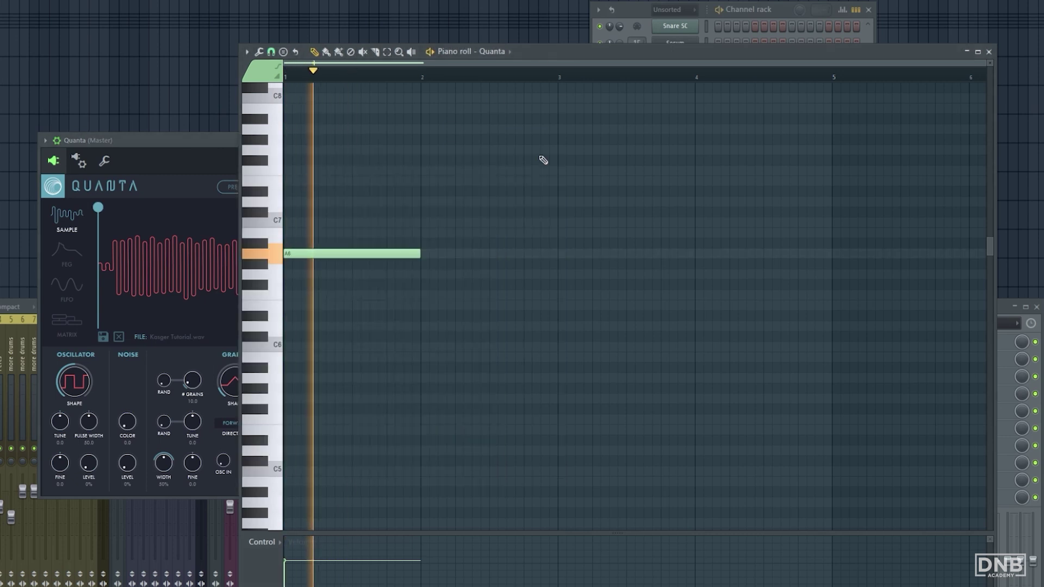
key("space")
left_click_drag(427, 256, 832, 268)
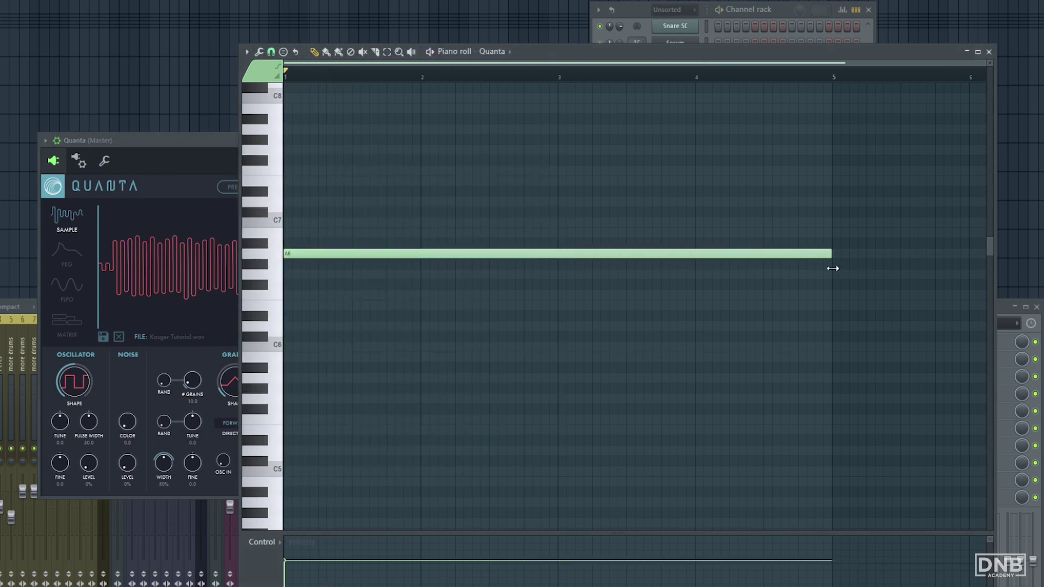
key("space")
left_click(195, 140)
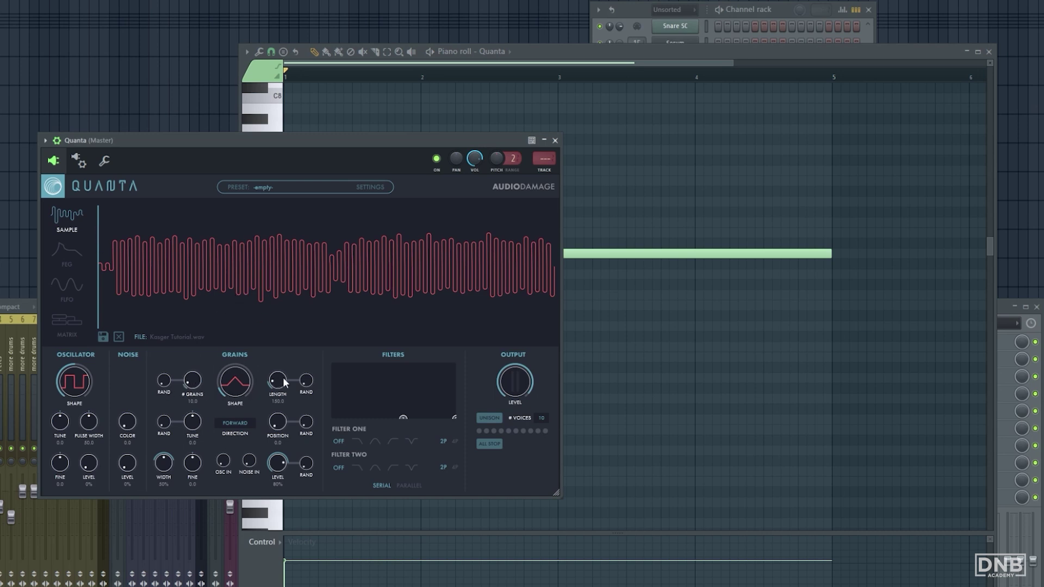
- Set Quanta's grain position to 0.14 with 28 grains, auditioning the A6 note
mouse_move(278, 425)
left_mouse_down()
mouse_move(275, 380)
mouse_move(301, 318)
mouse_move(283, 426)
left_mouse_up()
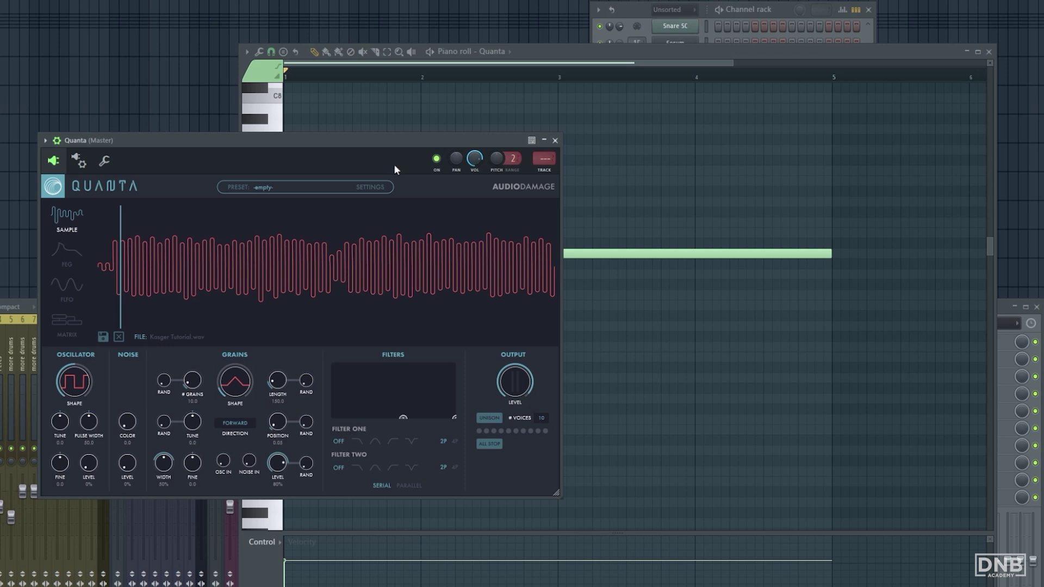
left_click_drag(382, 140, 360, 150)
key("space")
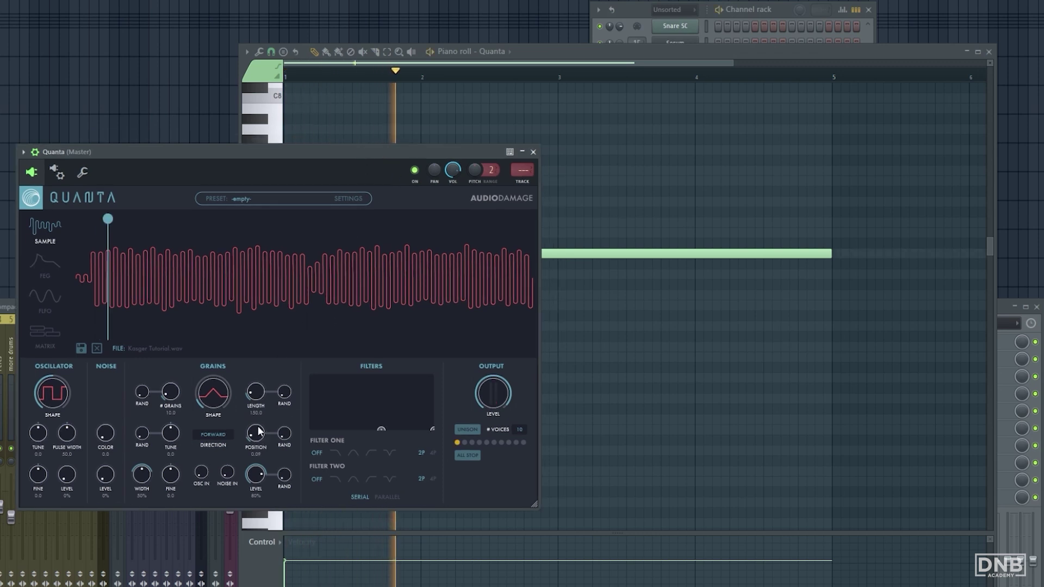
mouse_move(259, 431)
left_mouse_down()
mouse_move(266, 374)
mouse_move(284, 350)
mouse_move(262, 436)
left_mouse_up()
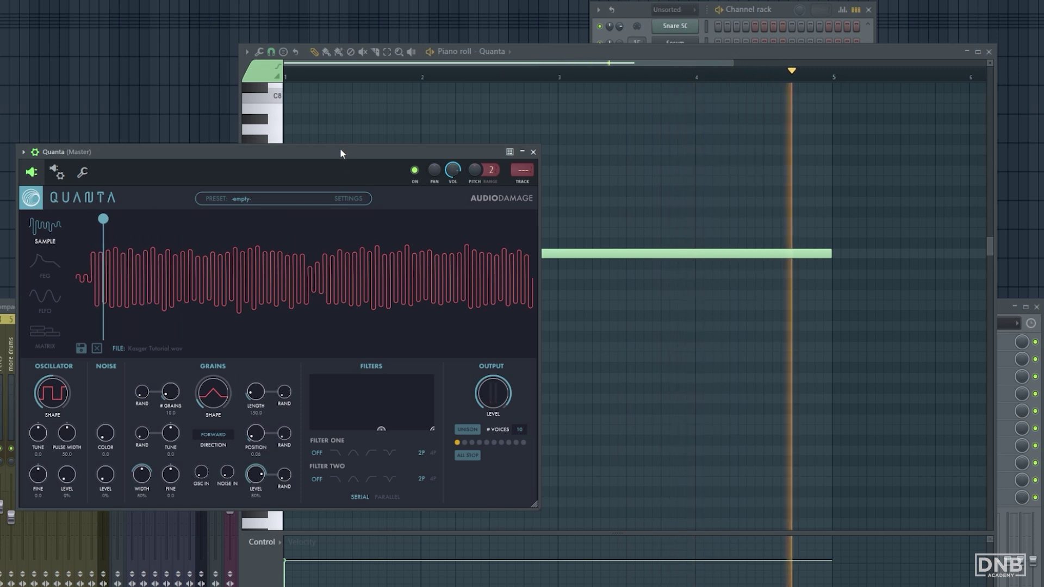
key("space")
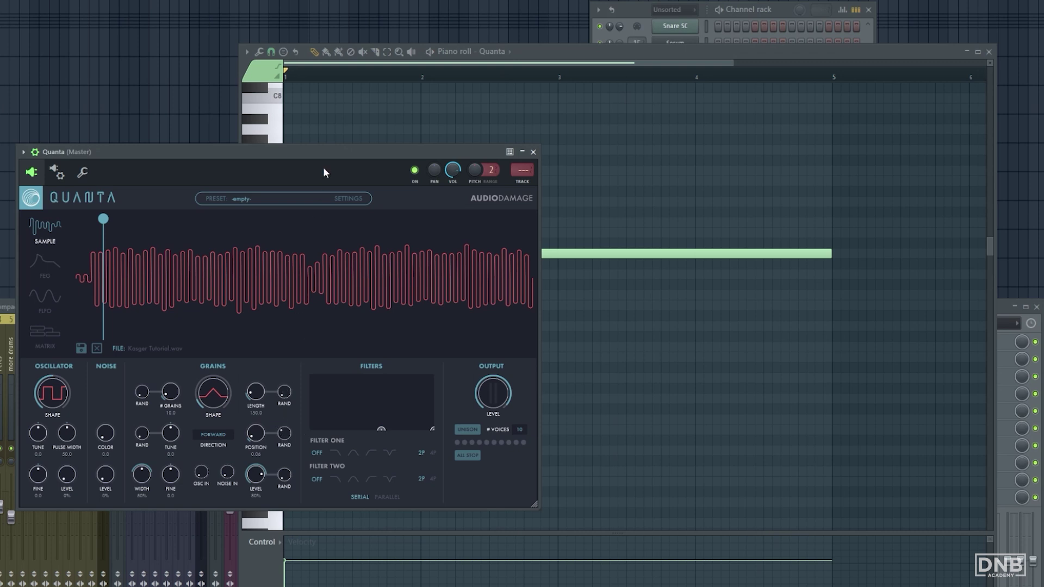
key("space")
key("space")
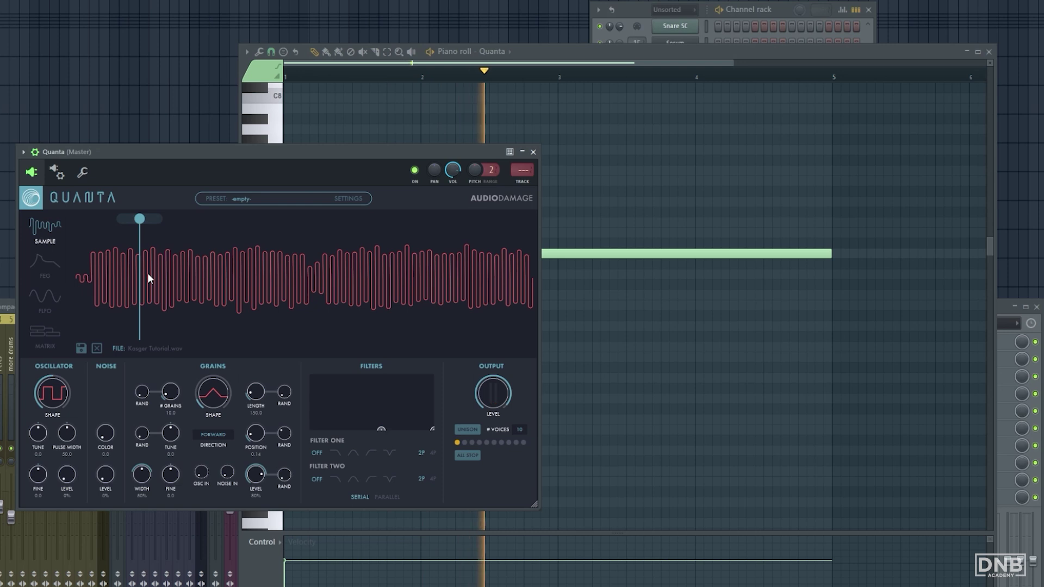
key("space")
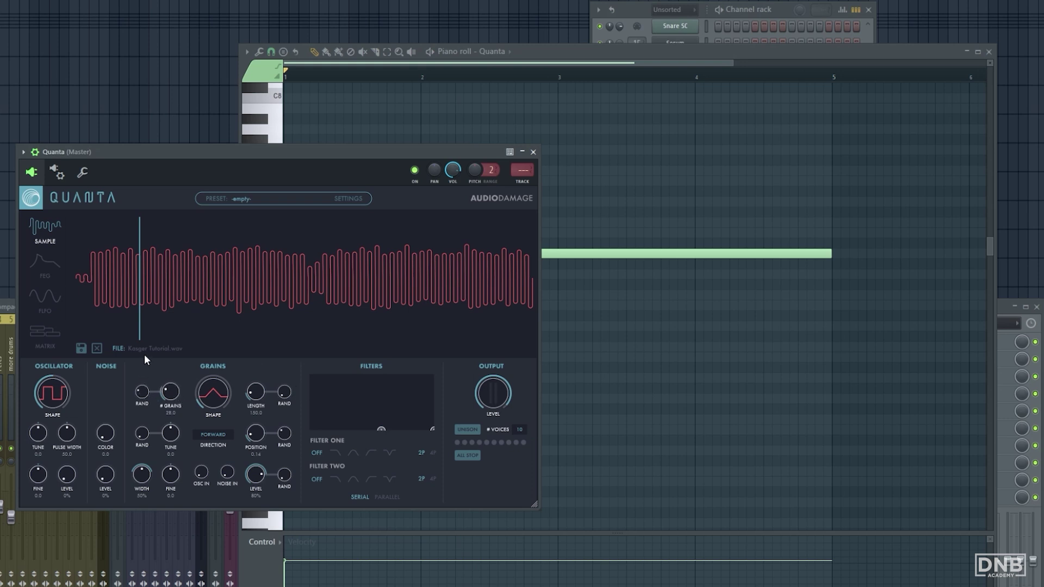
key("space")
key("space")
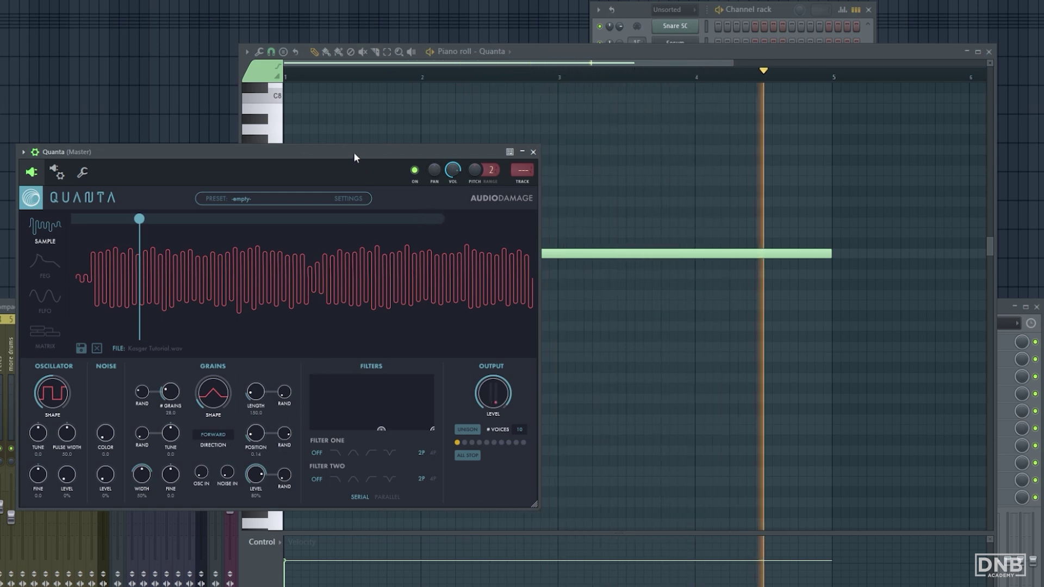
key("space")
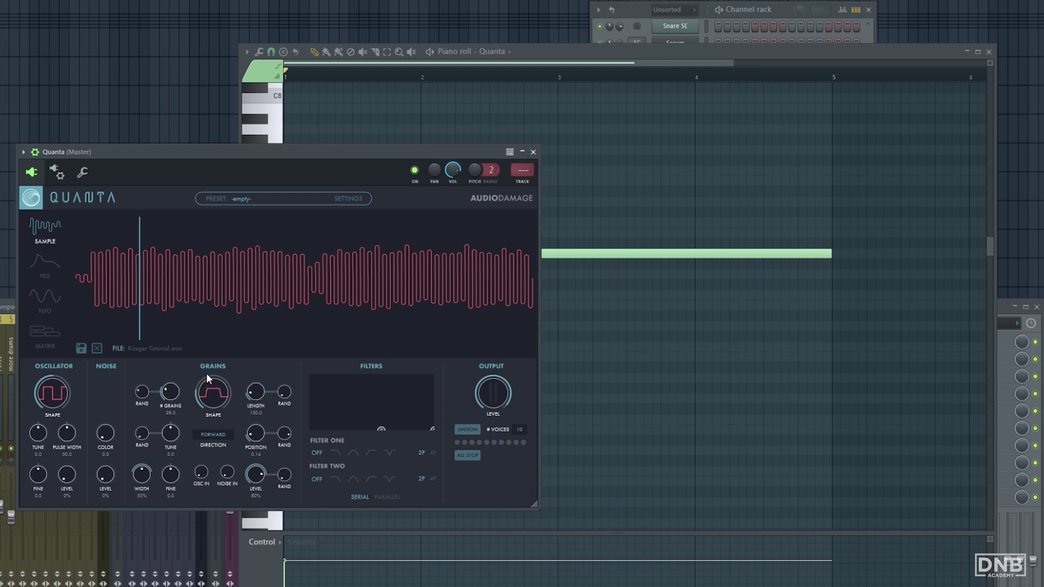
- Turn Quanta's grain shape to a ramp while listening
key("space")
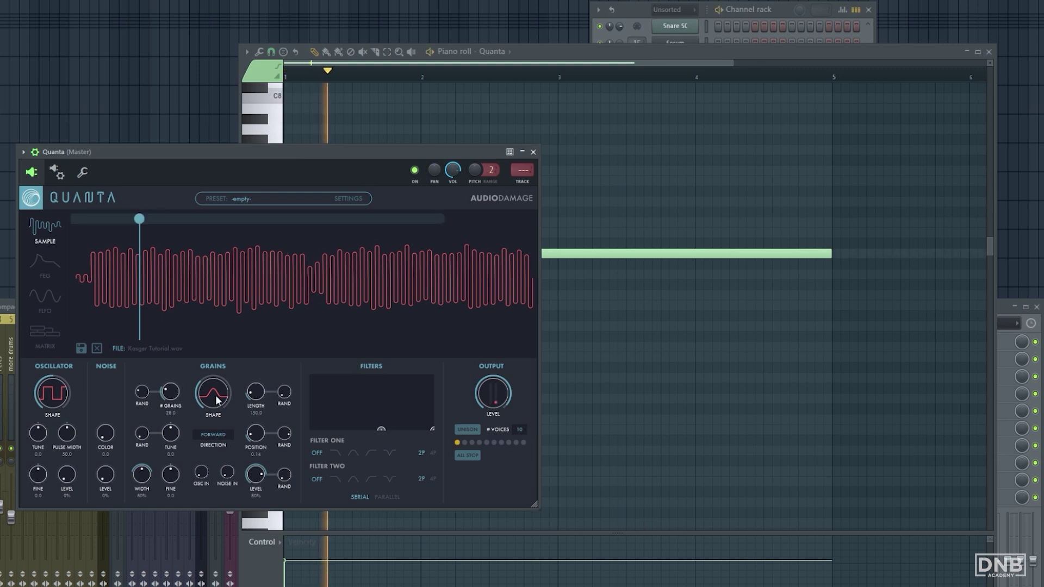
left_click_drag(204, 416, 216, 331)
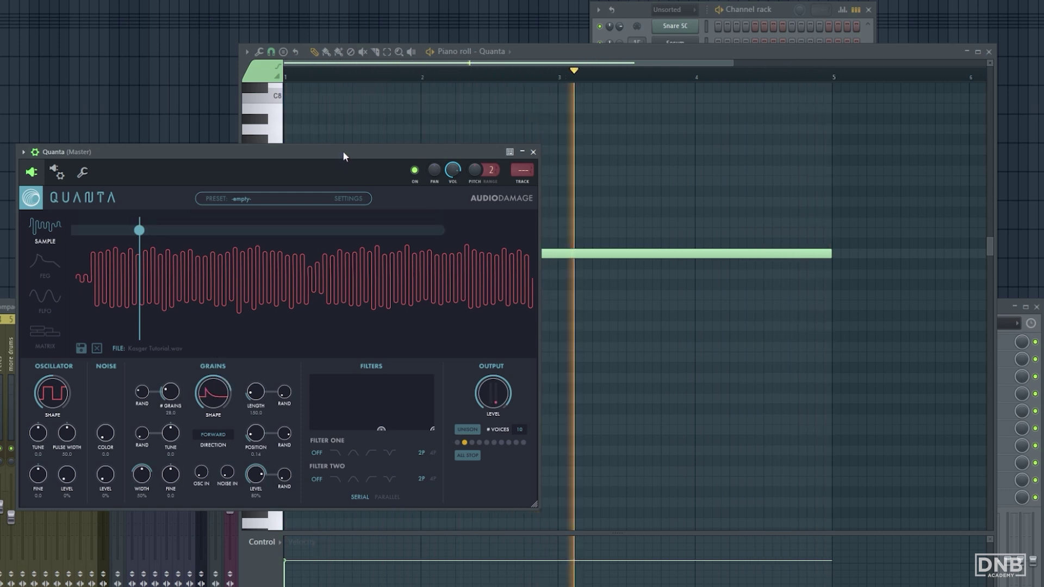
key("space")
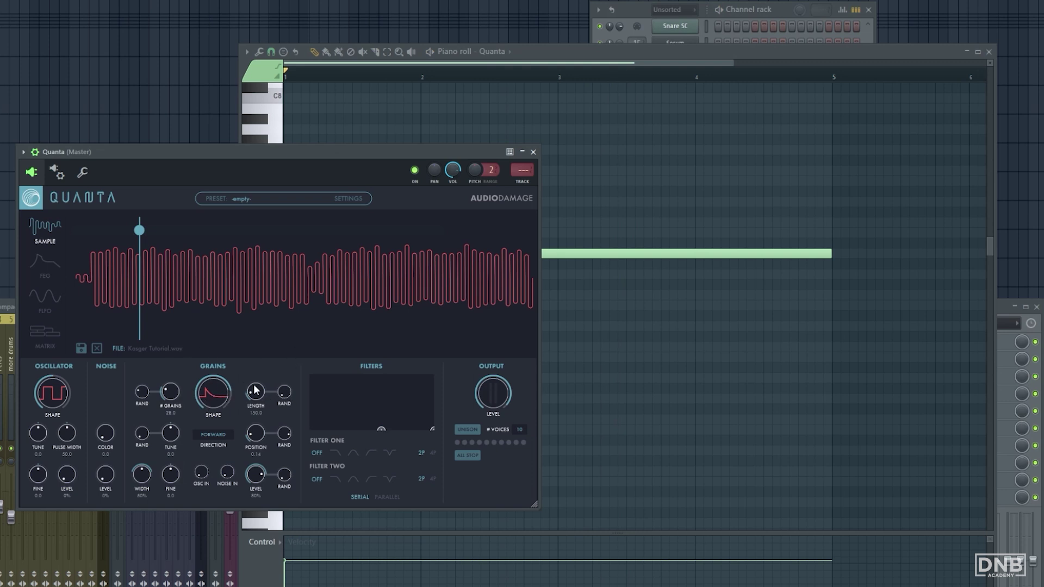
- Raise grain length to 162.0, keeping direction on Forward, auditioning repeatedly
key("space")
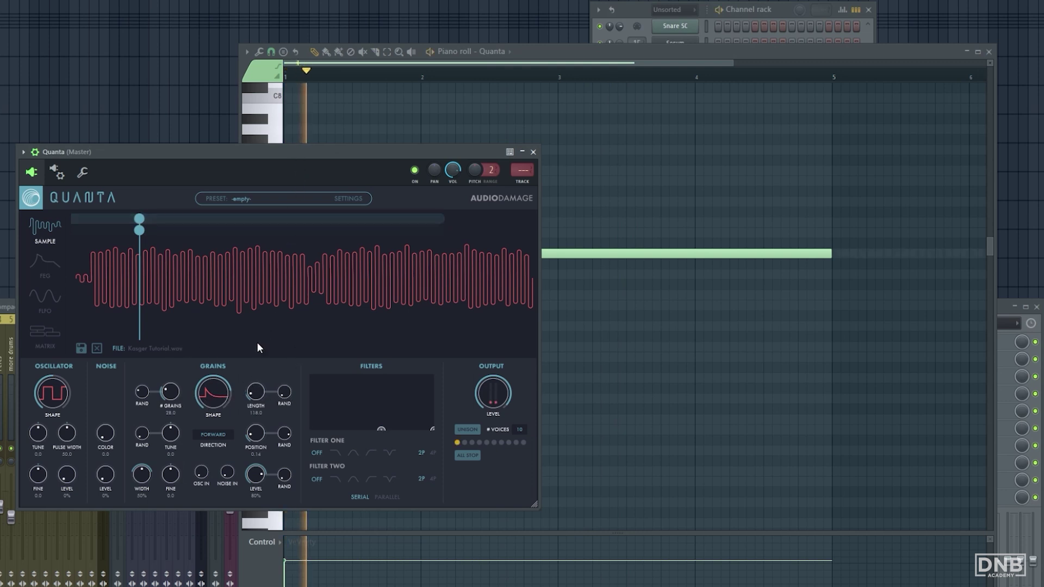
left_click_drag(265, 416, 233, 361)
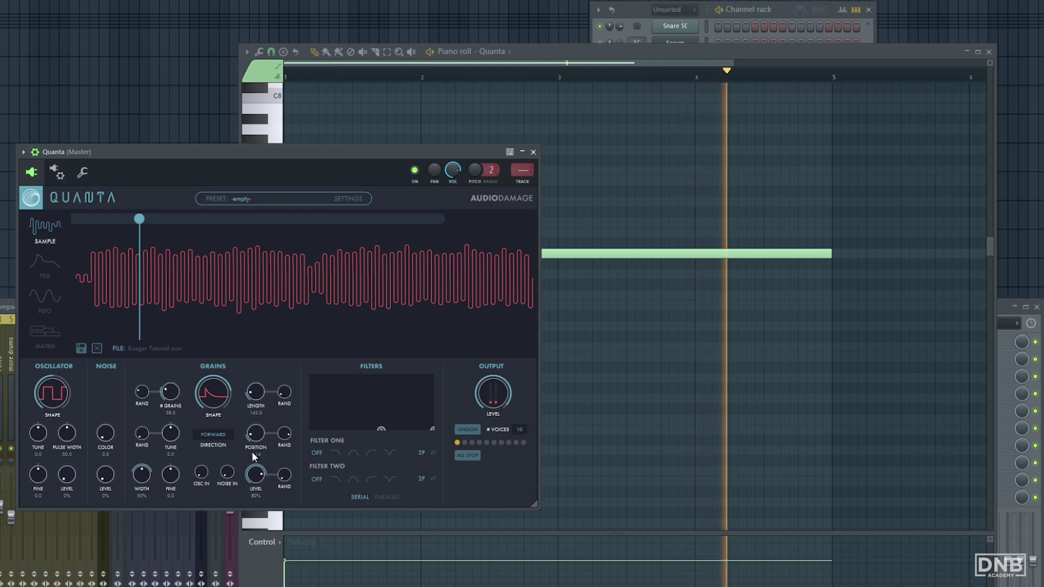
key("space")
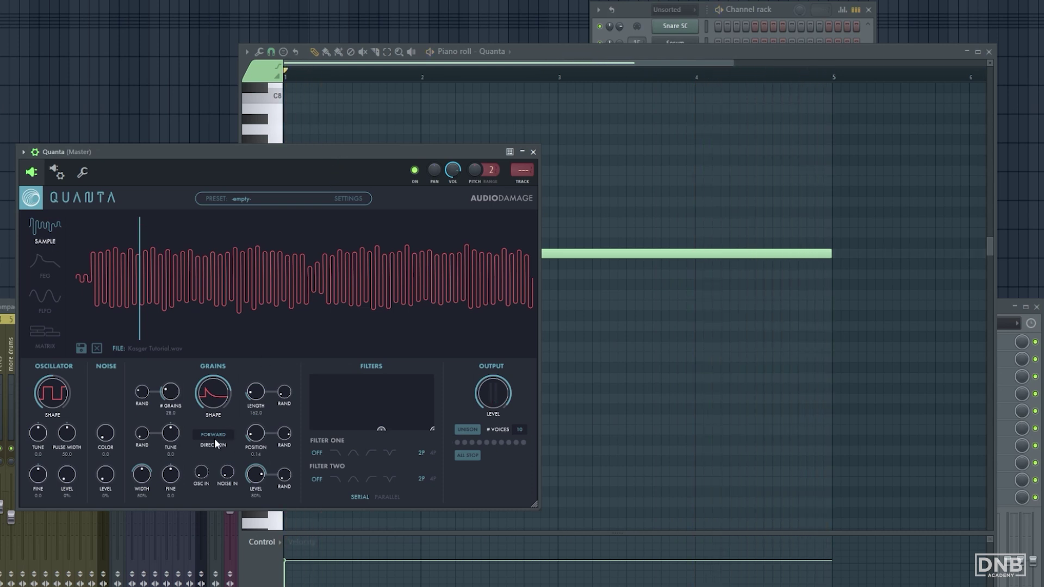
key("space")
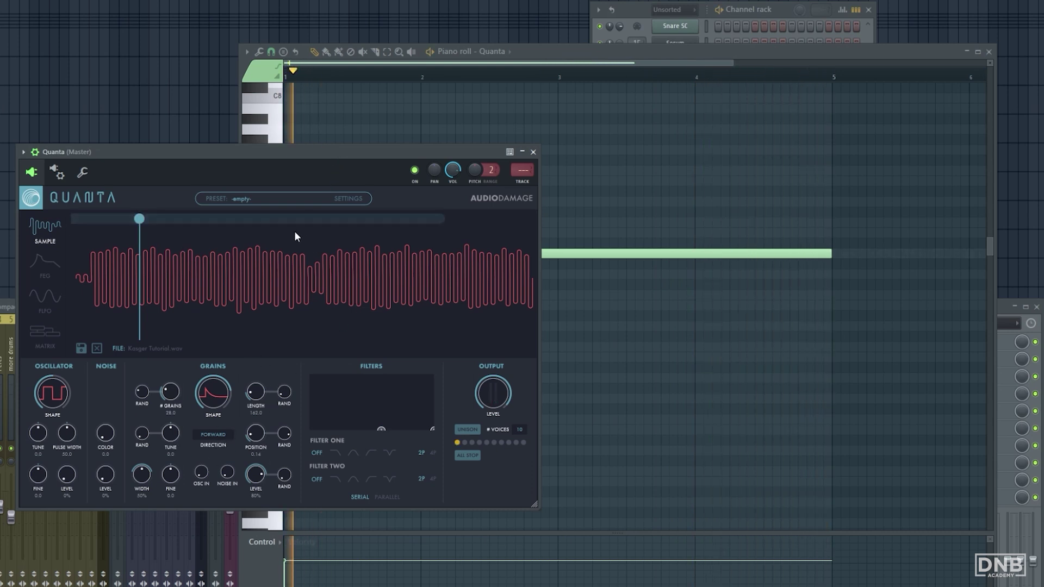
key("space")
key("space")
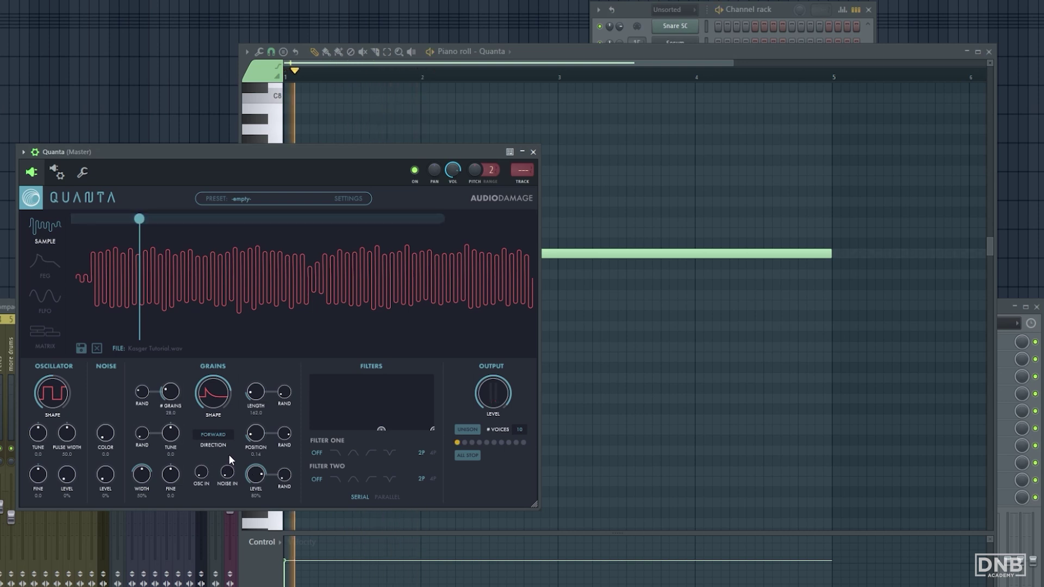
key("space")
key("space")
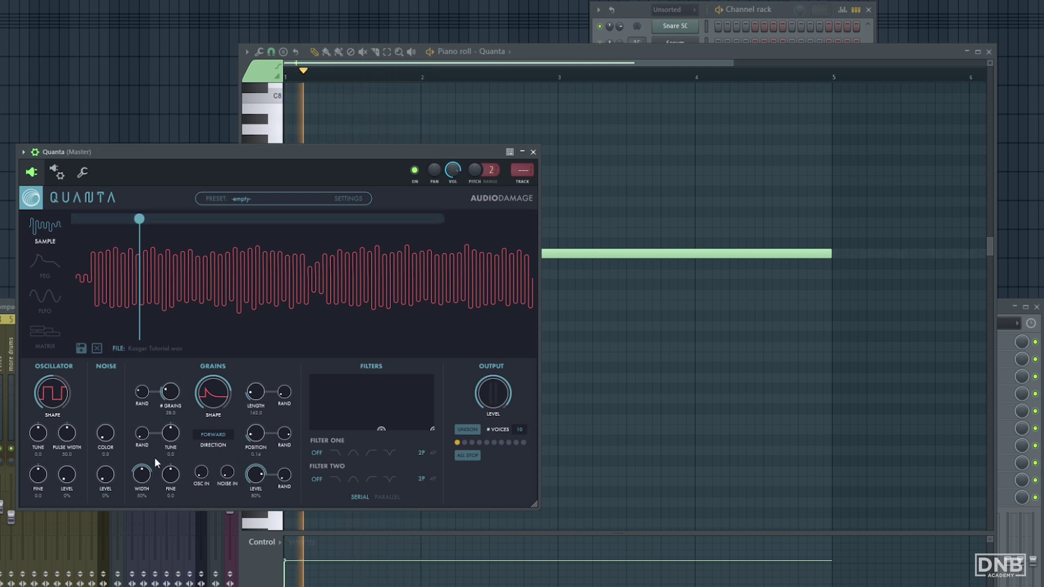
key("space")
key("space")
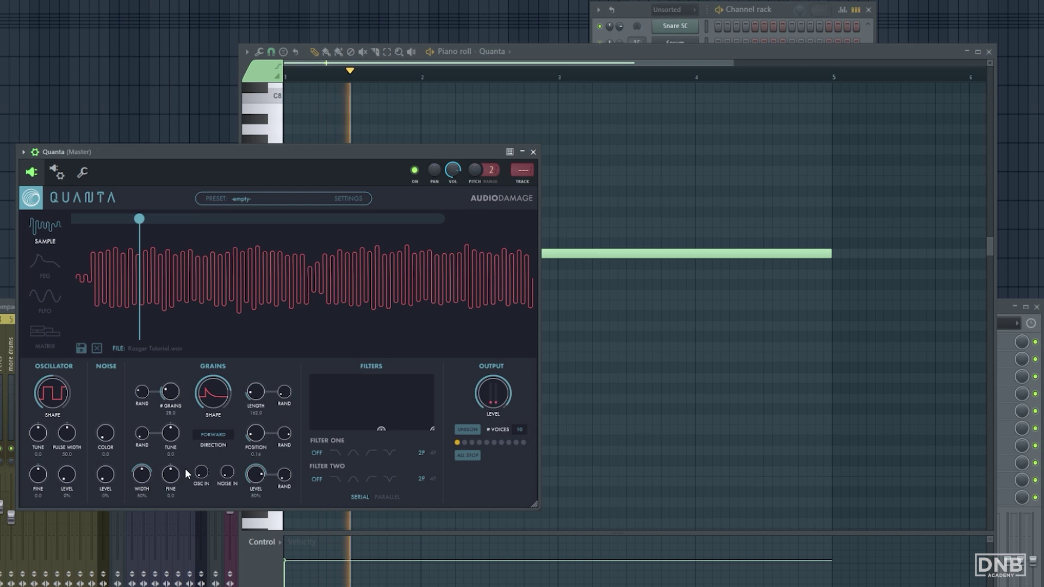
key("space")
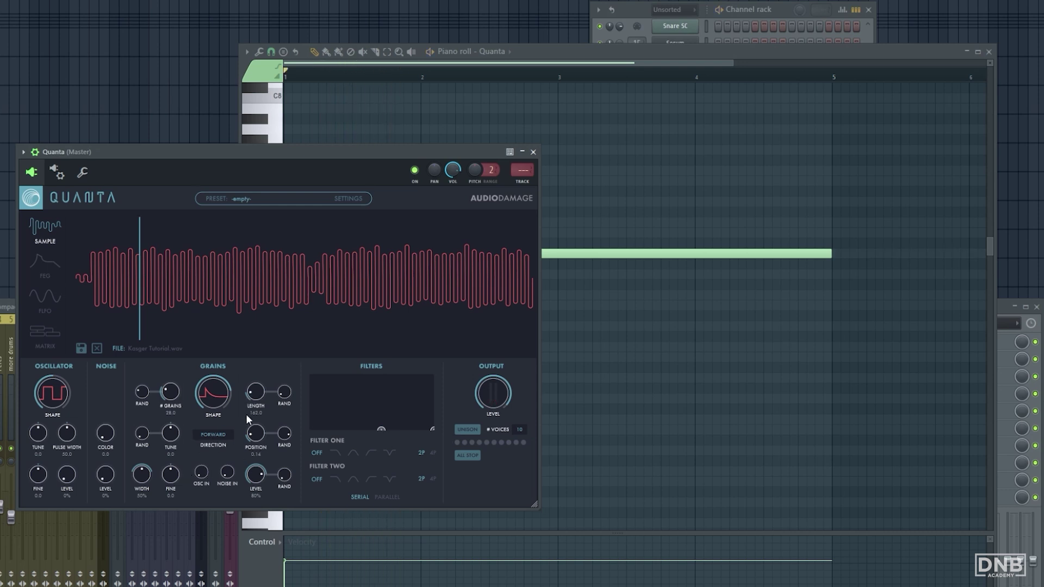
key("space")
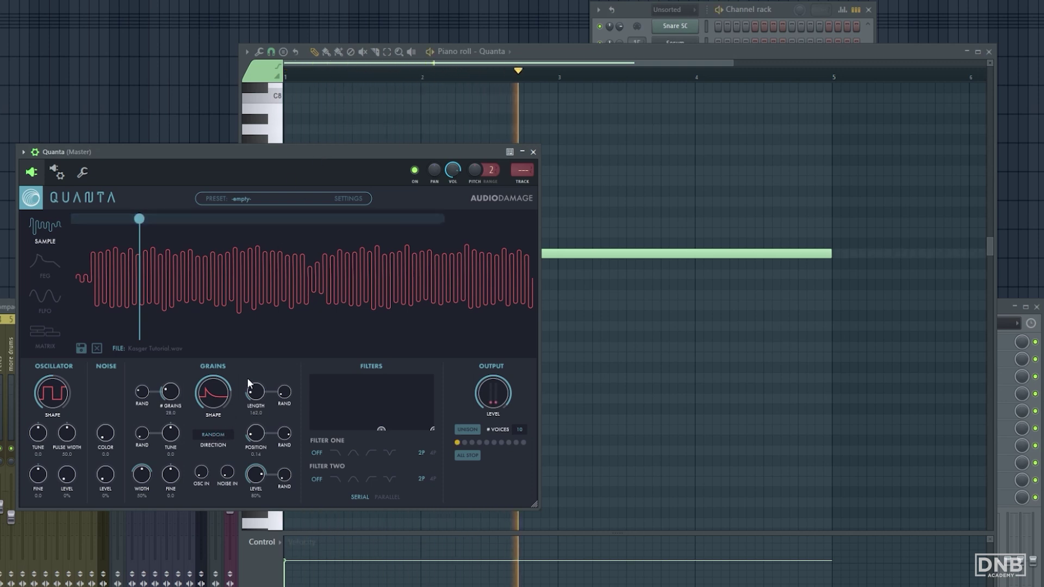
key("space")
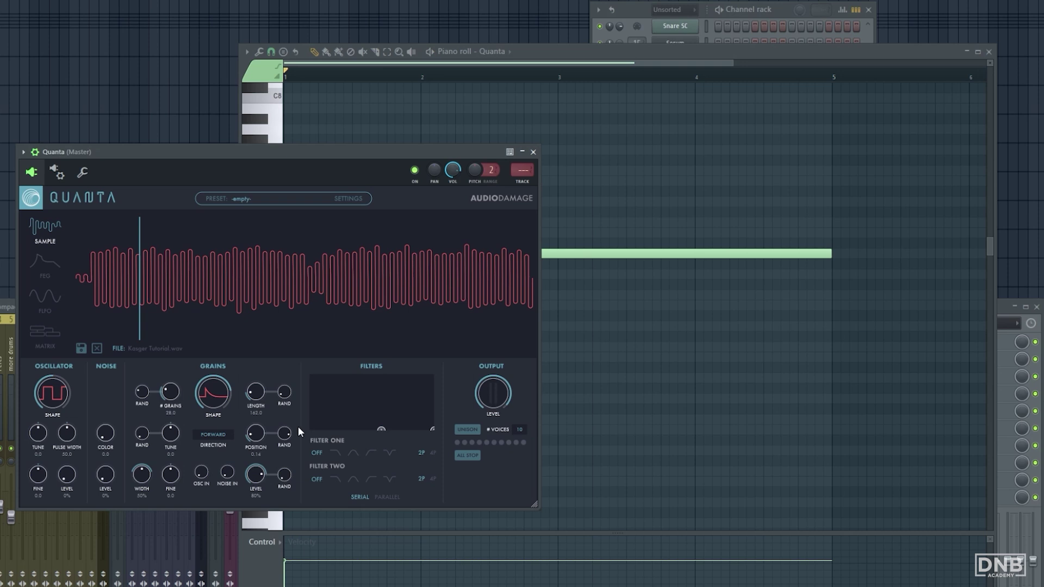
key("space")
key("space")
- Route the Quanta channel to the Synth 7 mixer insert
left_click(762, 51)
key("F9")
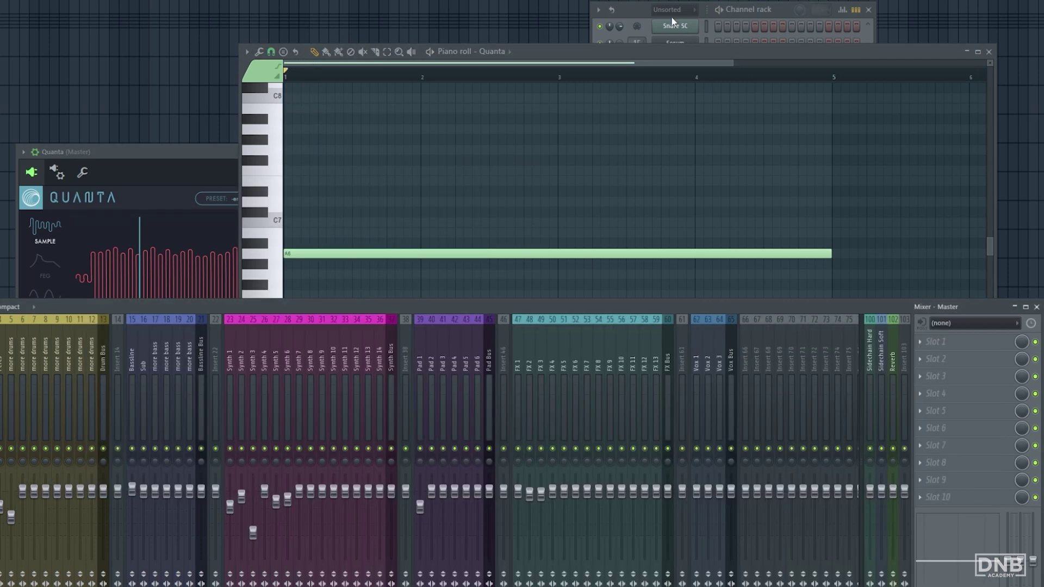
left_click(636, 9)
left_click_drag(633, 271, 633, 251)
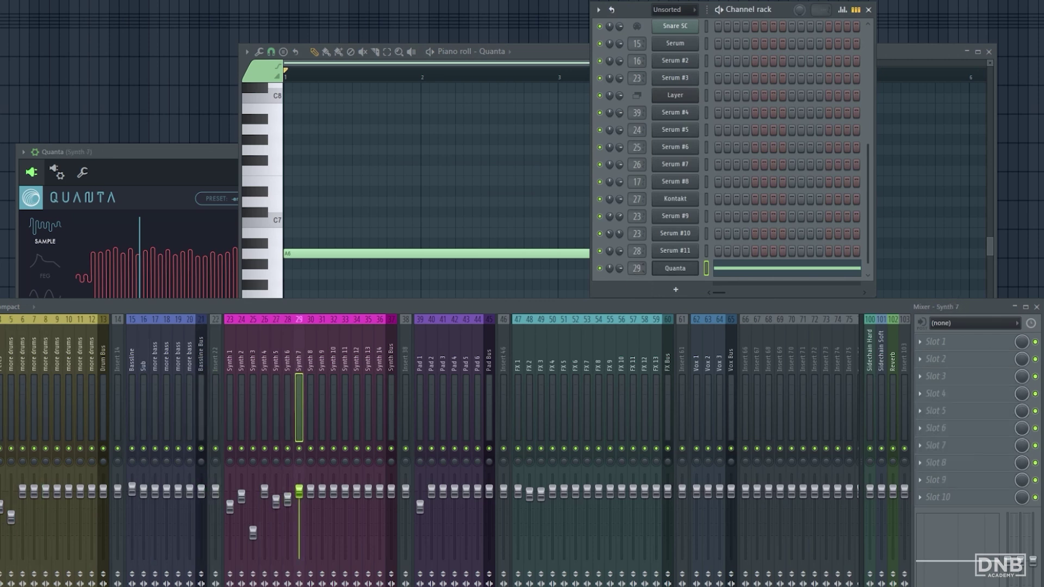
- Add a ~272 Hz low cut in Pro-Q 3, set OTT depth to 61%, and play
left_click(929, 379)
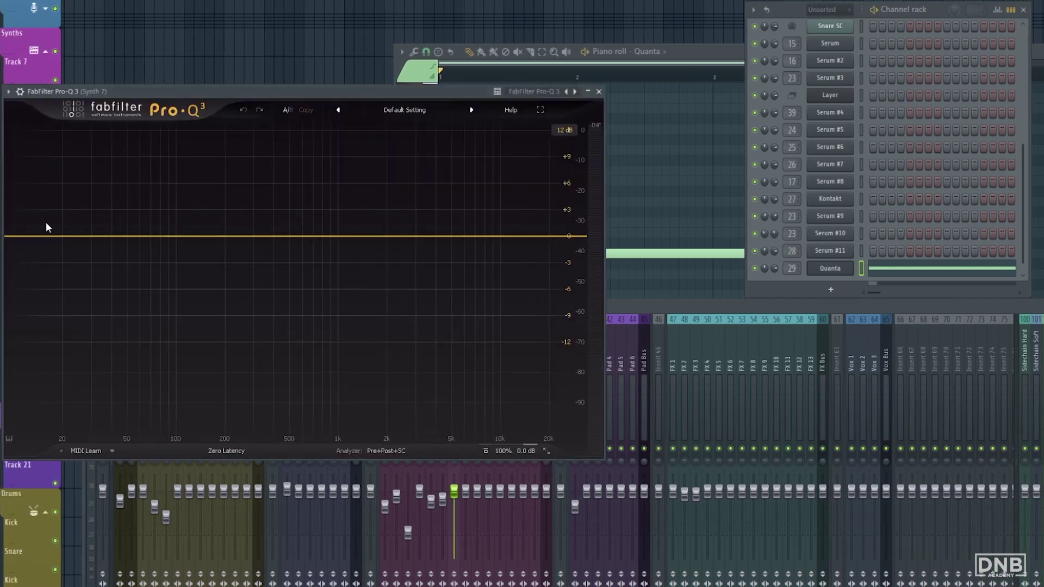
left_click_drag(38, 236, 246, 238)
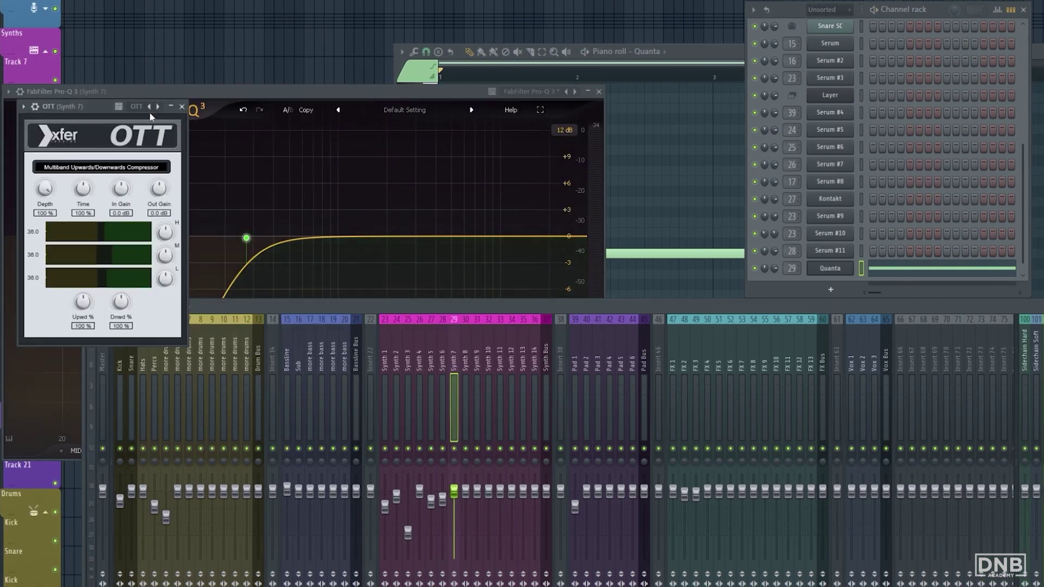
left_click_drag(82, 107, 381, 193)
left_click_drag(343, 277, 336, 316)
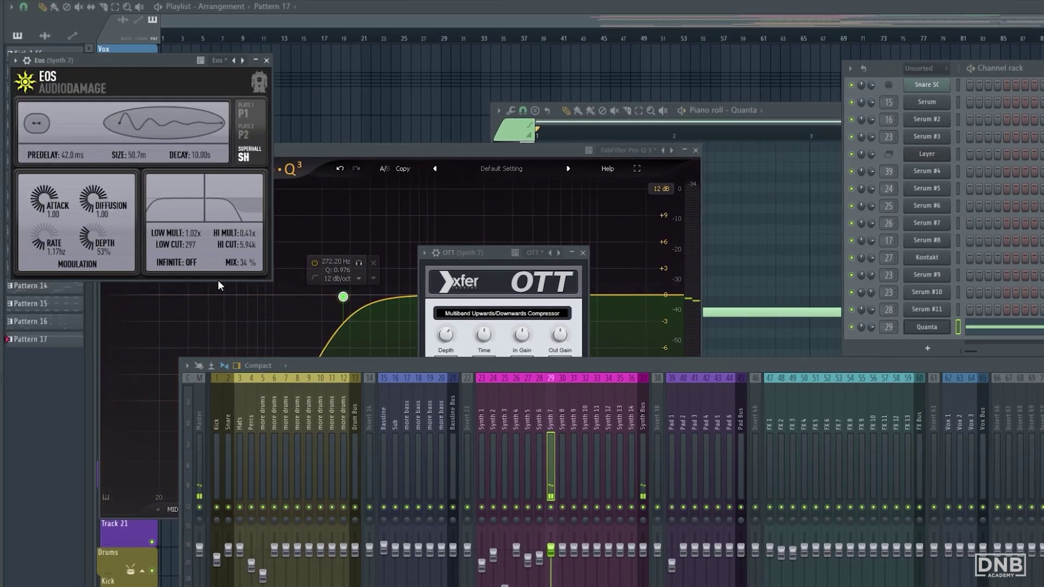
key("space")
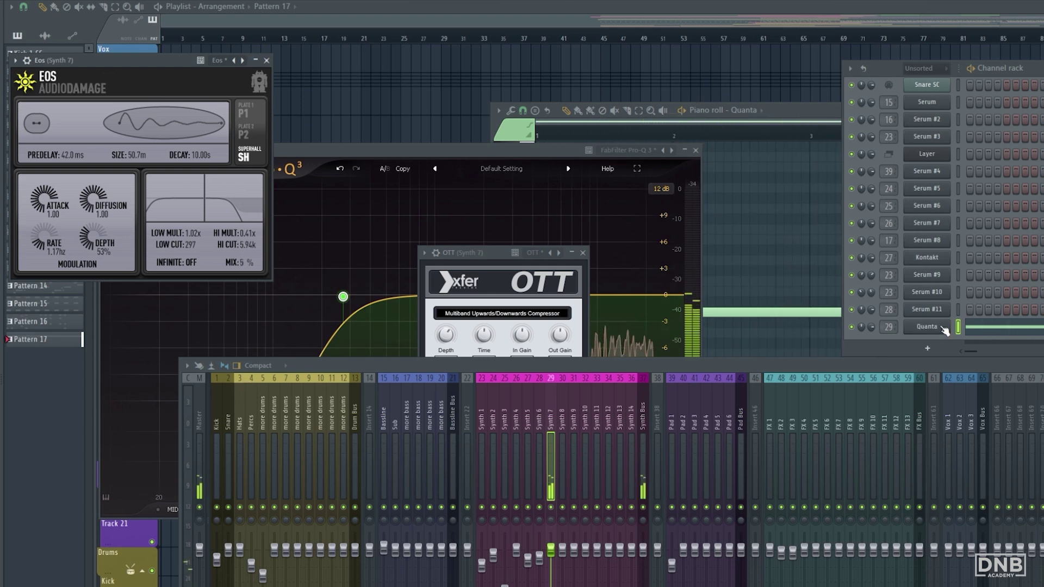
- Audition Quanta and lower its # Grains knob, then return to the playlist
left_click(927, 326)
key("space")
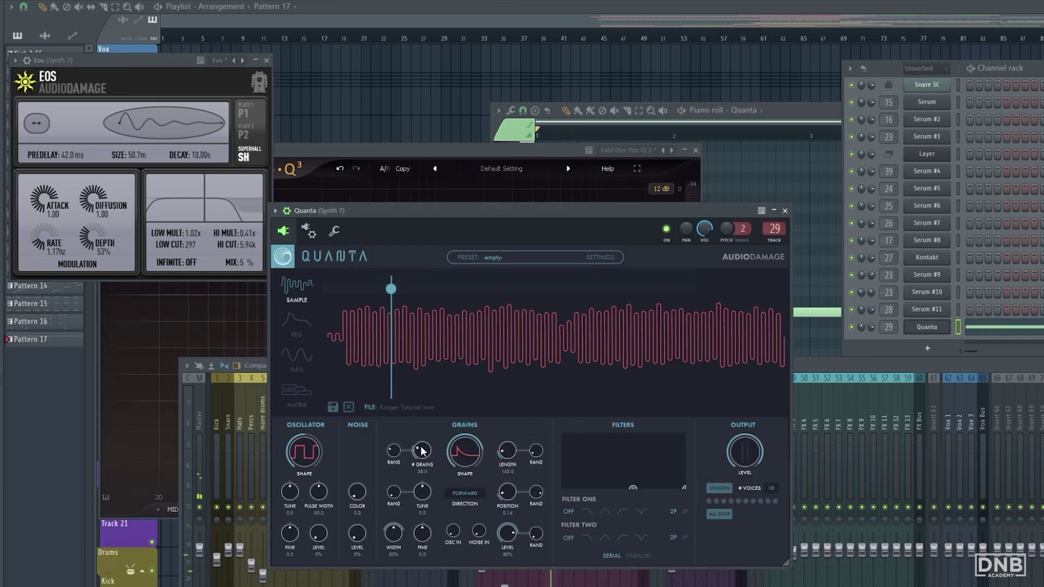
key("space")
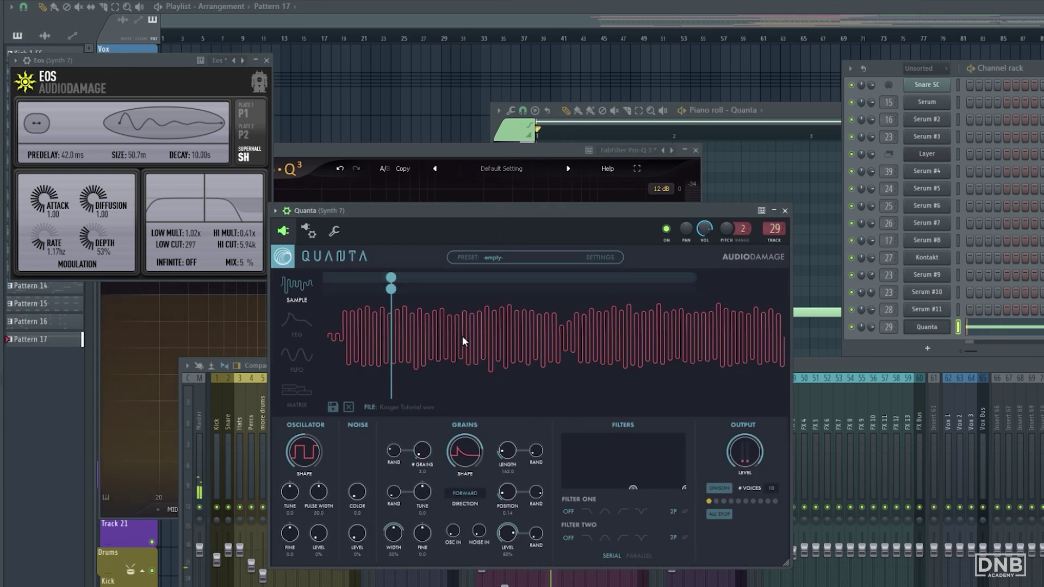
key("space")
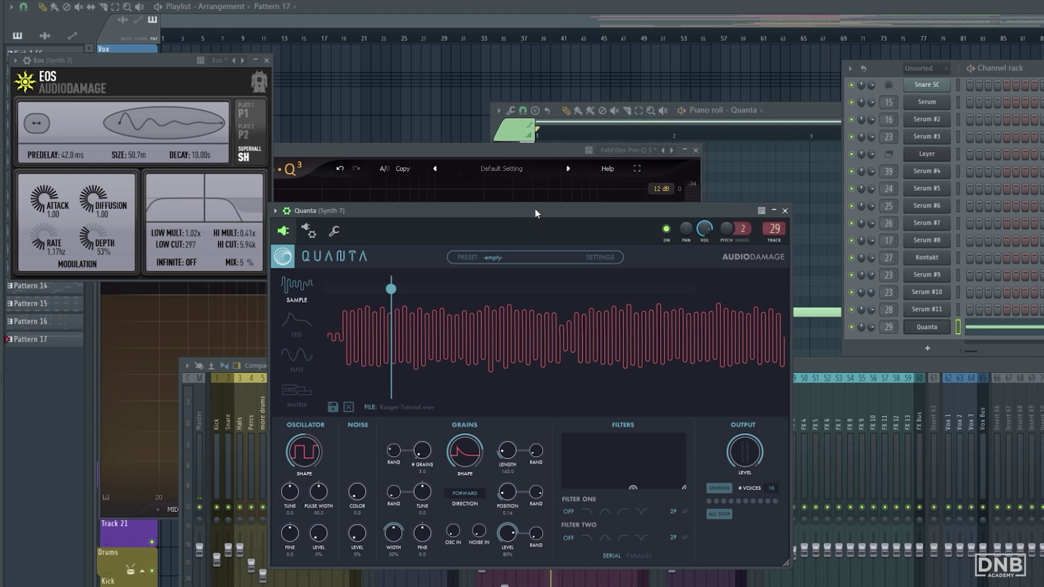
key("space")
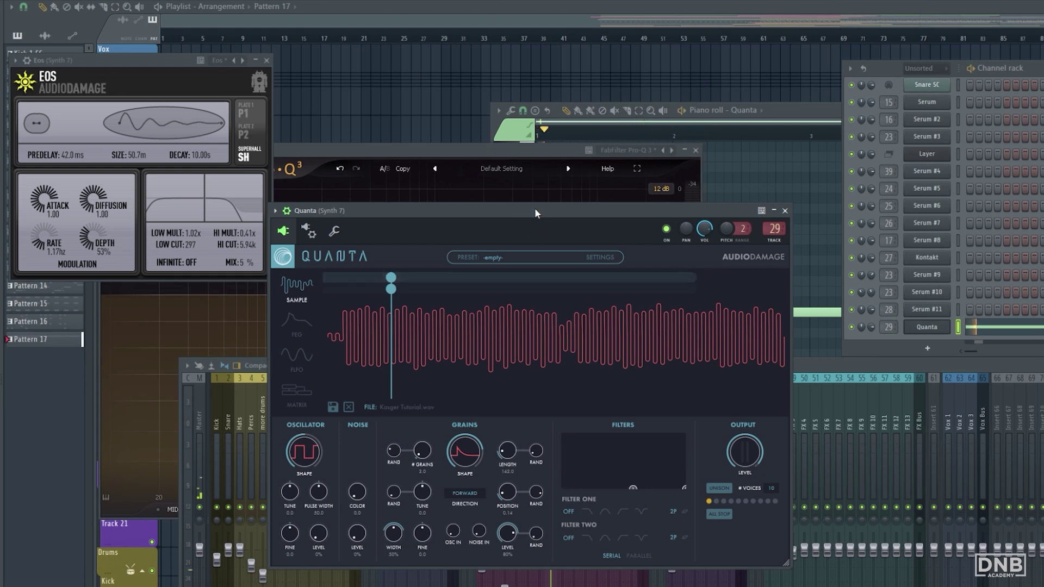
key("space")
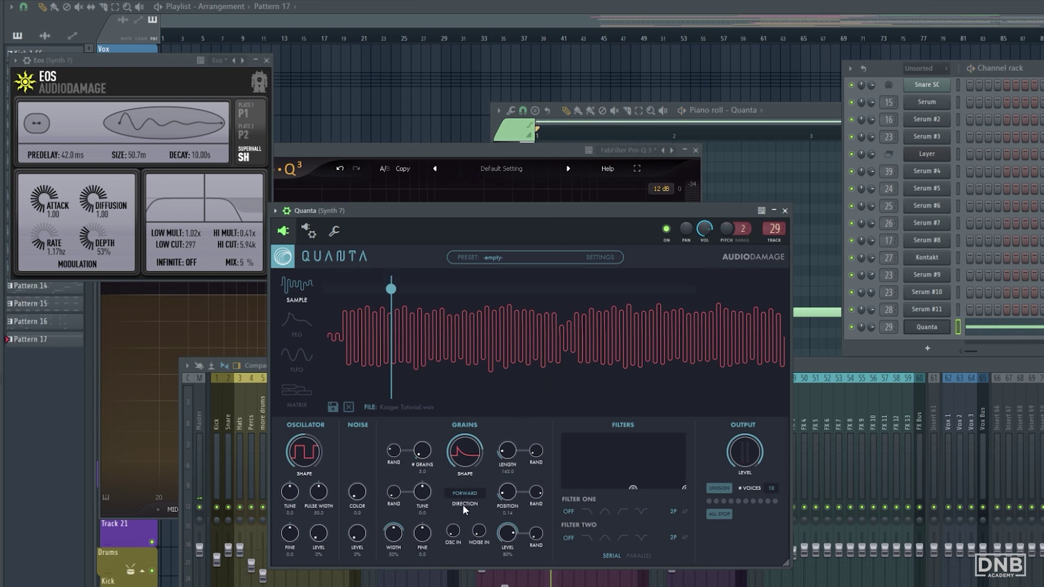
key("space")
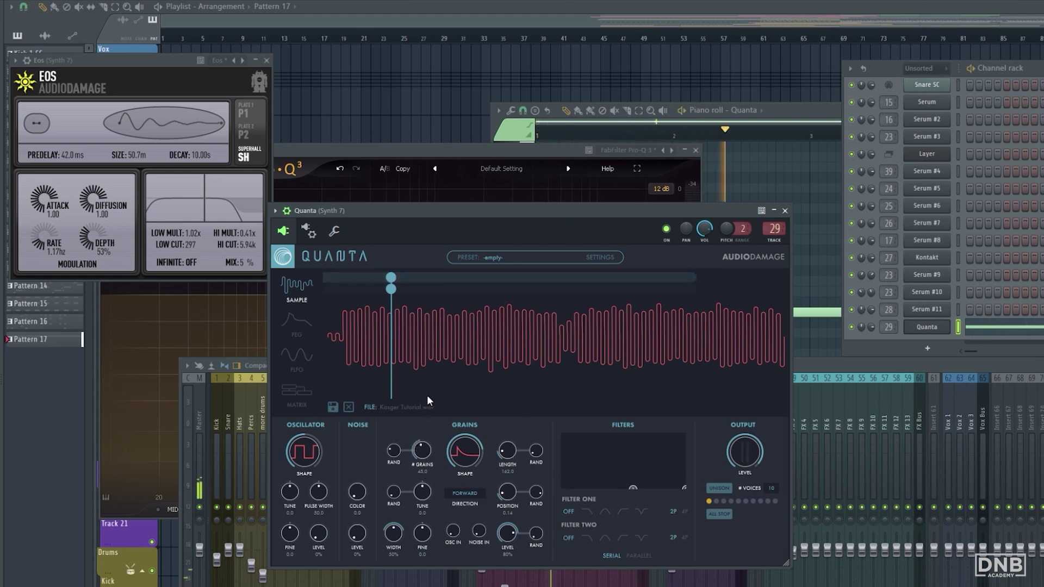
left_click_drag(433, 380, 419, 425)
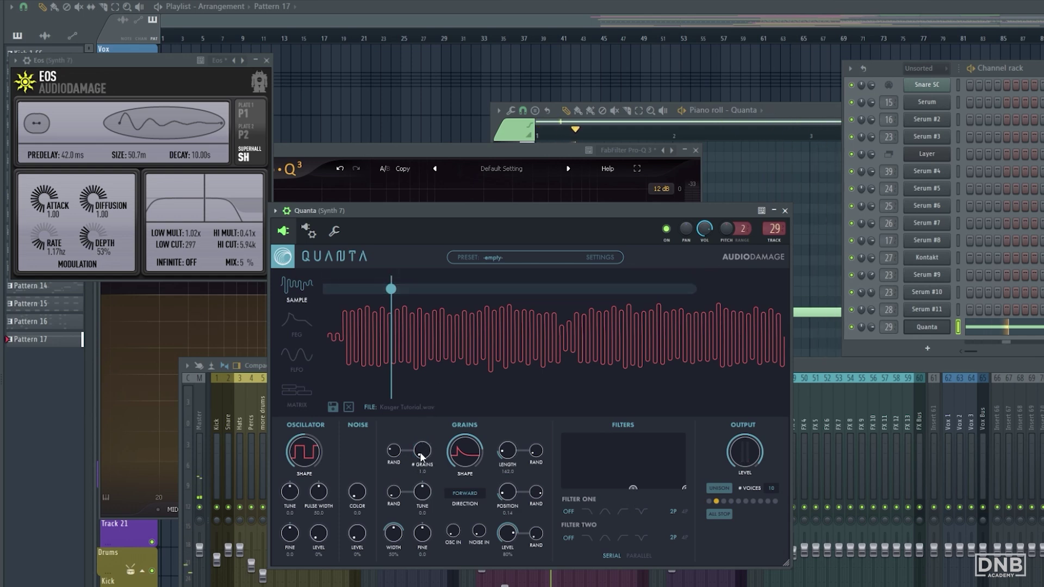
left_click(790, 119)
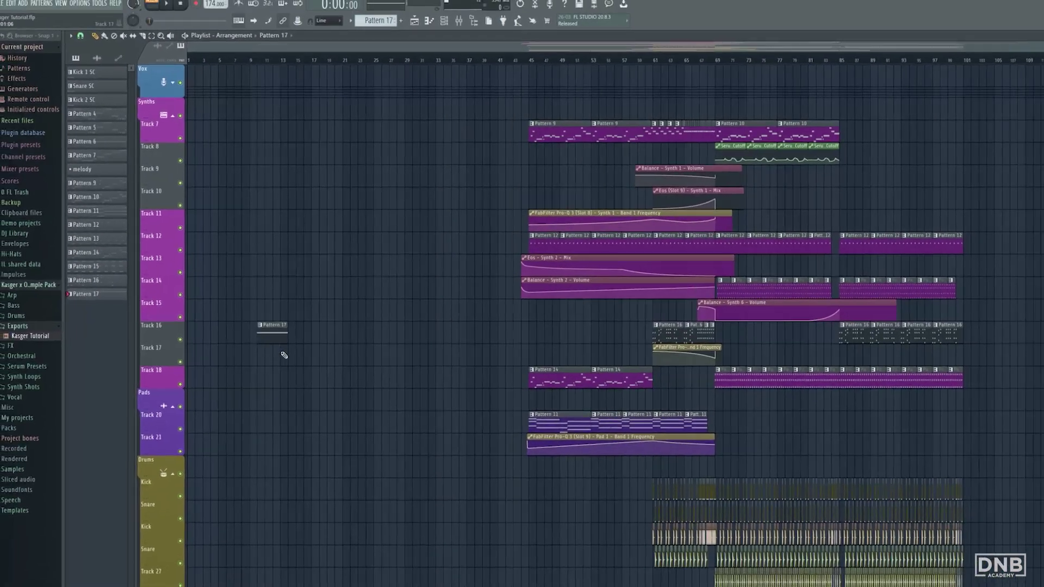
- Move Pattern 17 to bar 17 and create a Quanta # Grains automation clip
left_click_drag(268, 331, 283, 332)
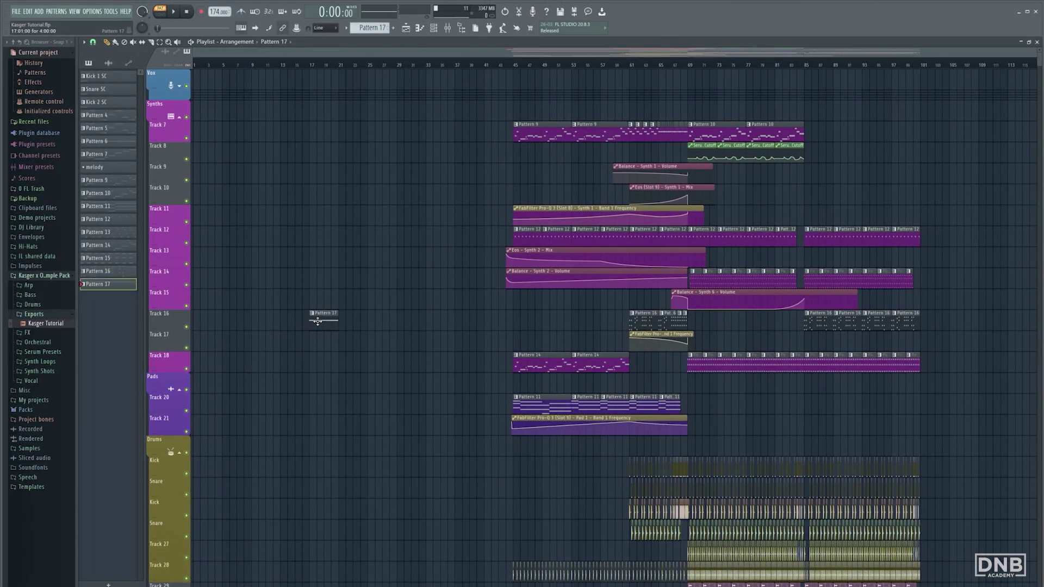
scroll(358, 238, "up", 5)
left_click(439, 31)
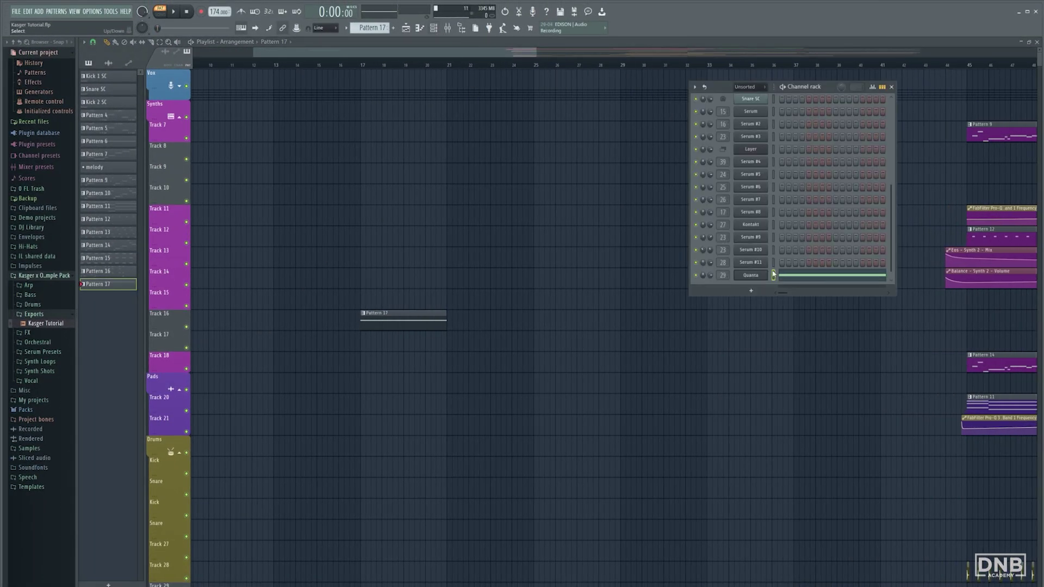
left_click(751, 275)
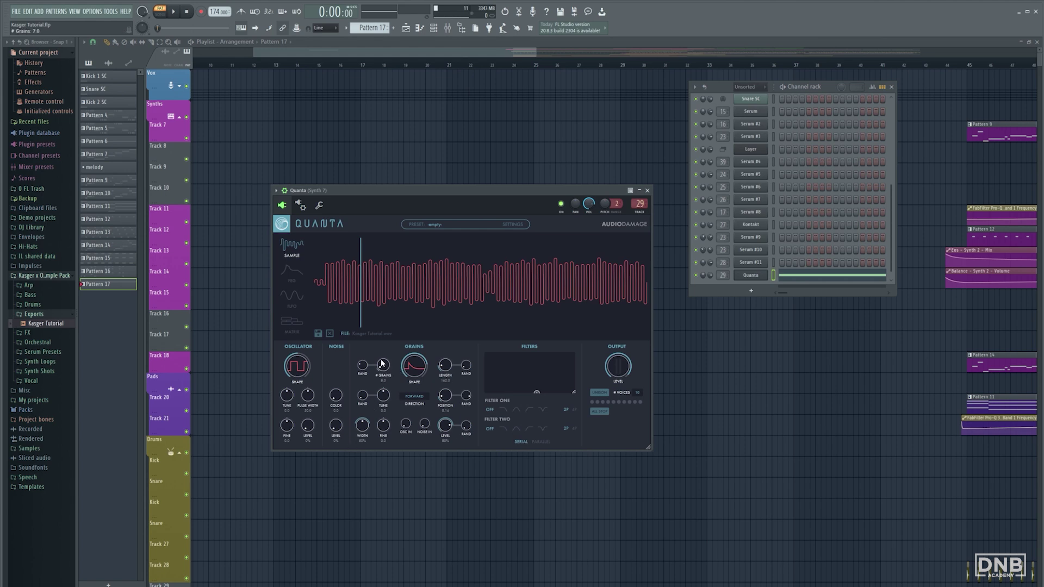
key("F12")
left_click_drag(361, 65, 449, 76)
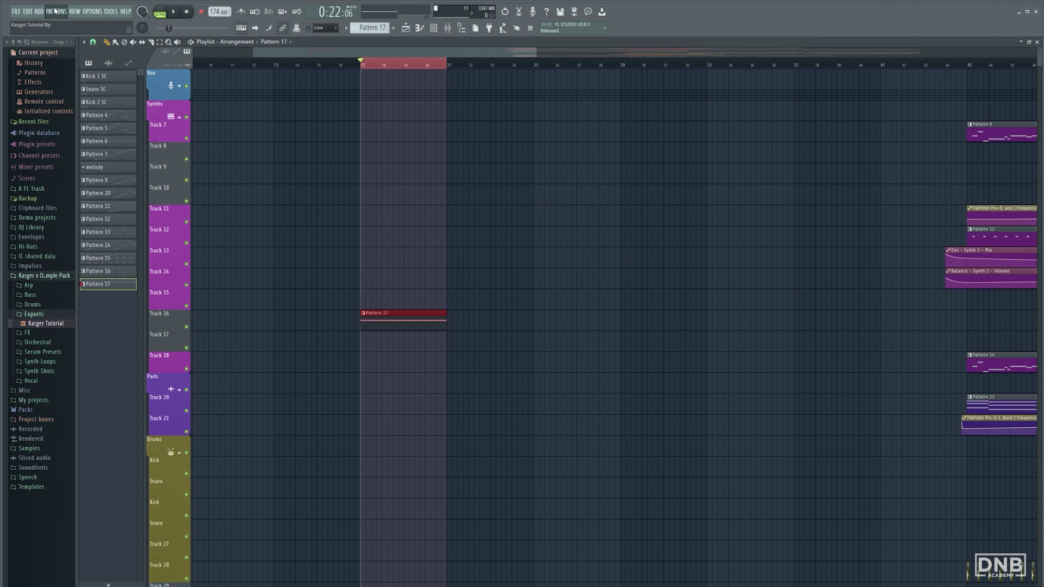
left_click(39, 11)
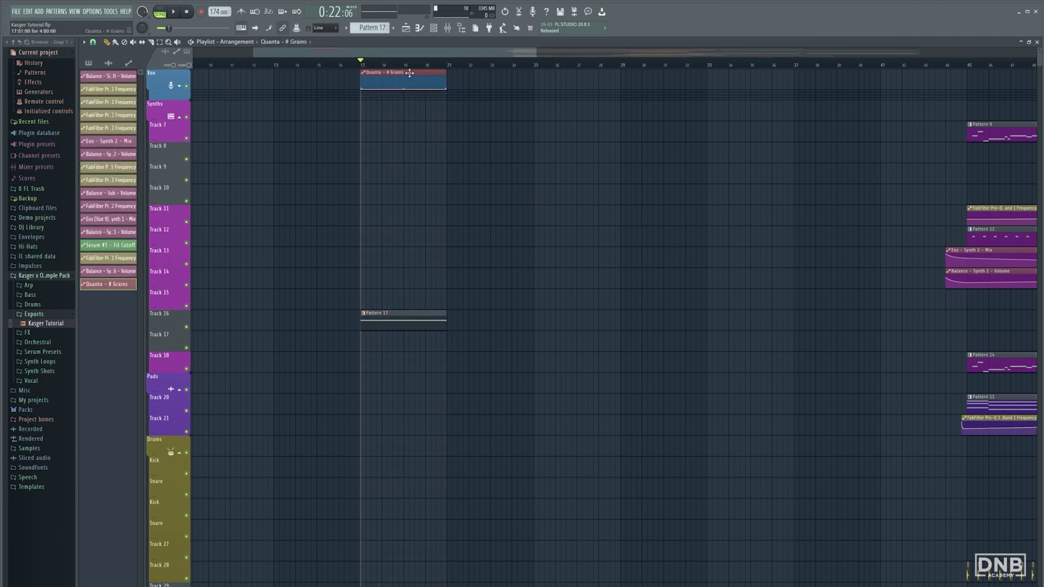
- Place the # Grains automation on Track 17, extend it to bar 33, and make it rise
left_click_drag(412, 82, 540, 348)
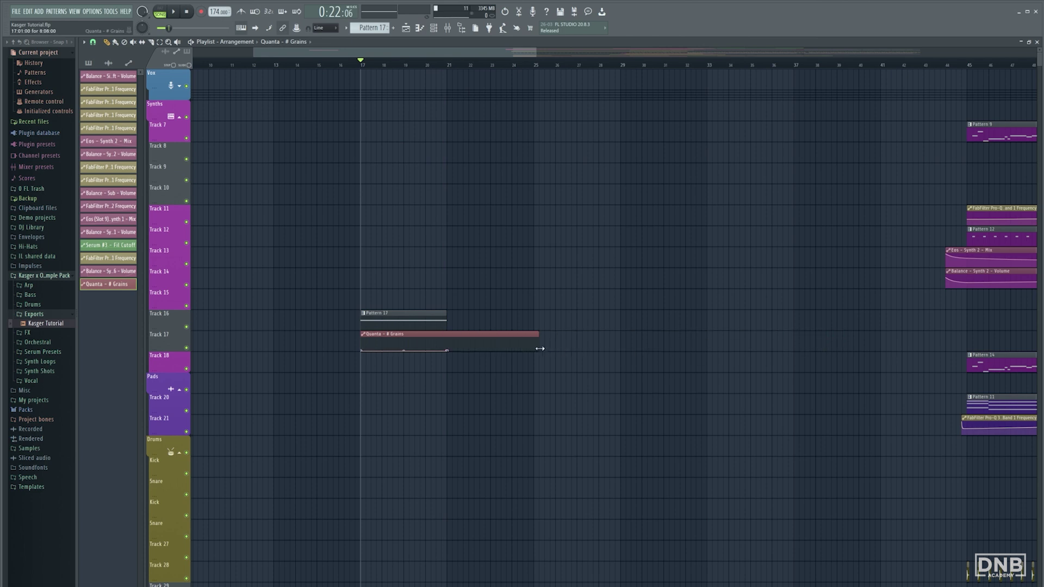
left_click_drag(690, 341, 704, 341)
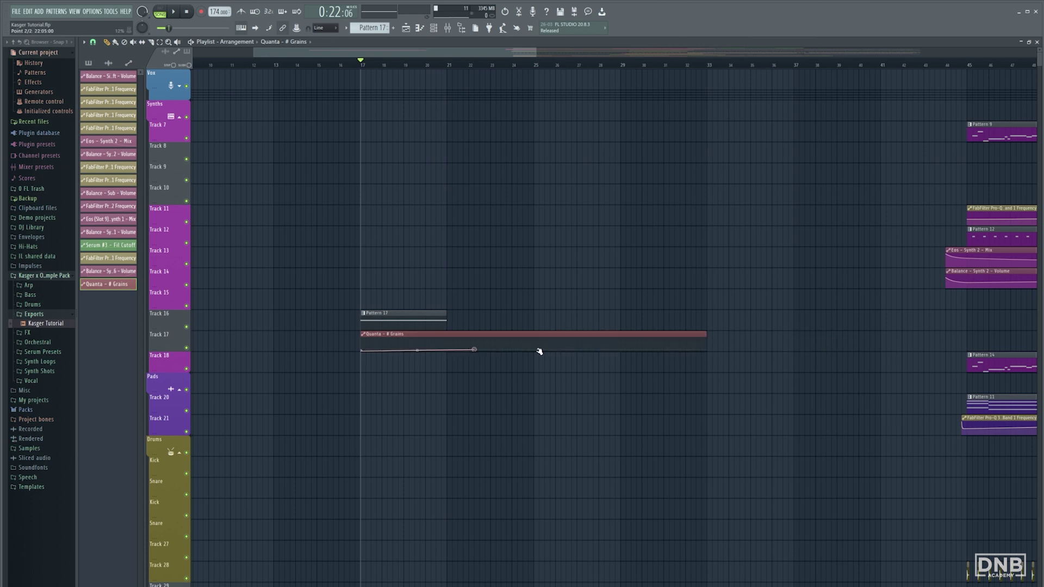
left_click_drag(539, 352, 687, 349)
scroll(683, 319, "up", 2)
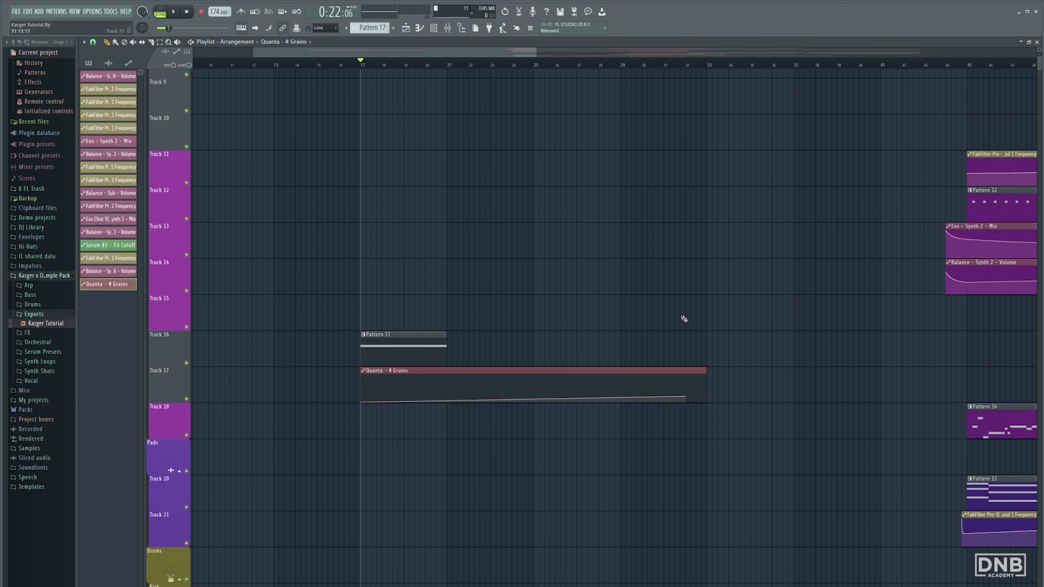
left_click_drag(689, 397, 710, 384)
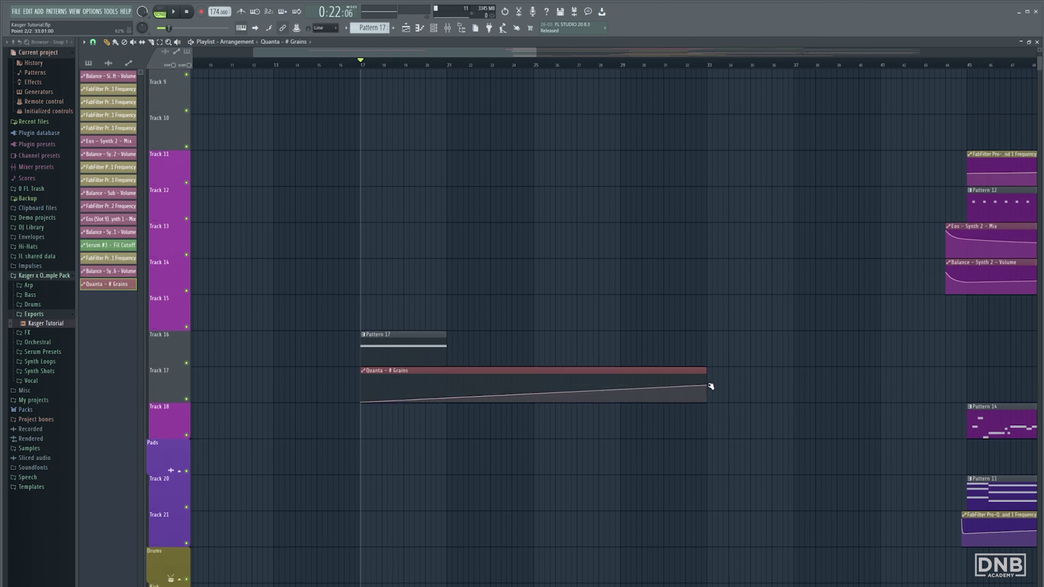
left_click(434, 351)
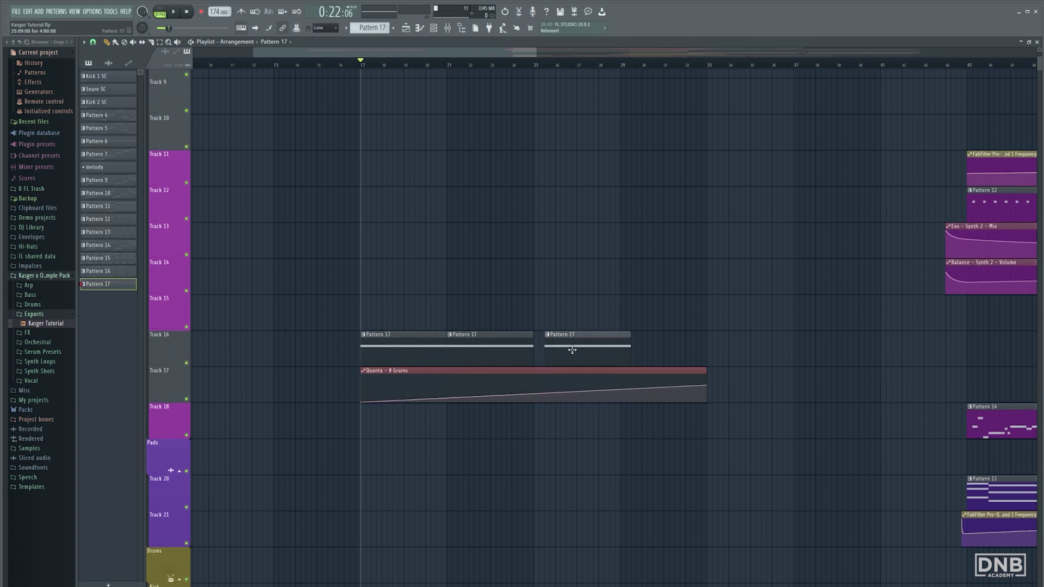
- Paint a fourth Pattern 17 clip on Track 16 to complete bars 17–33
key("space")
left_click(674, 347)
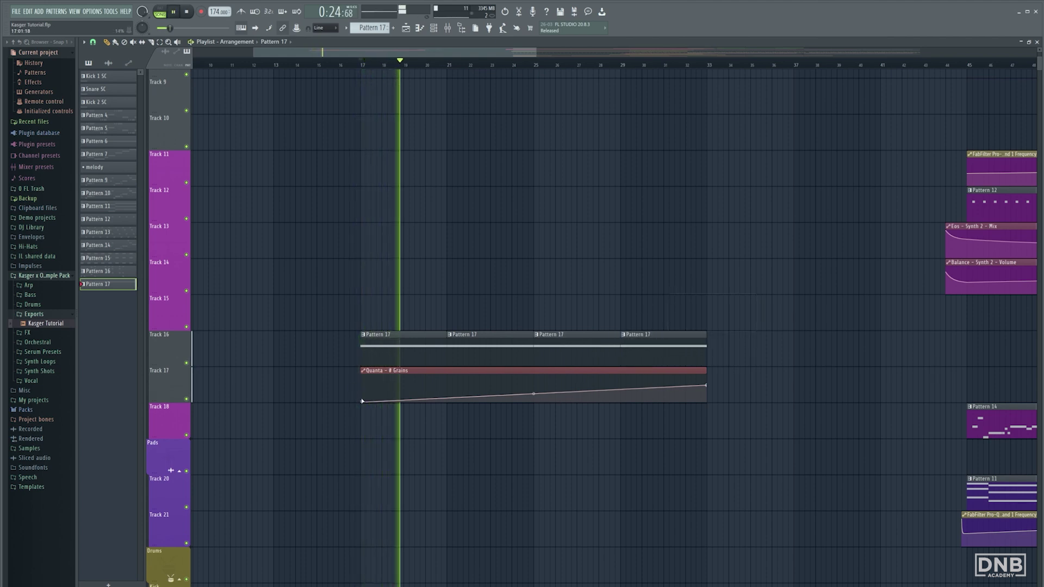
key("space")
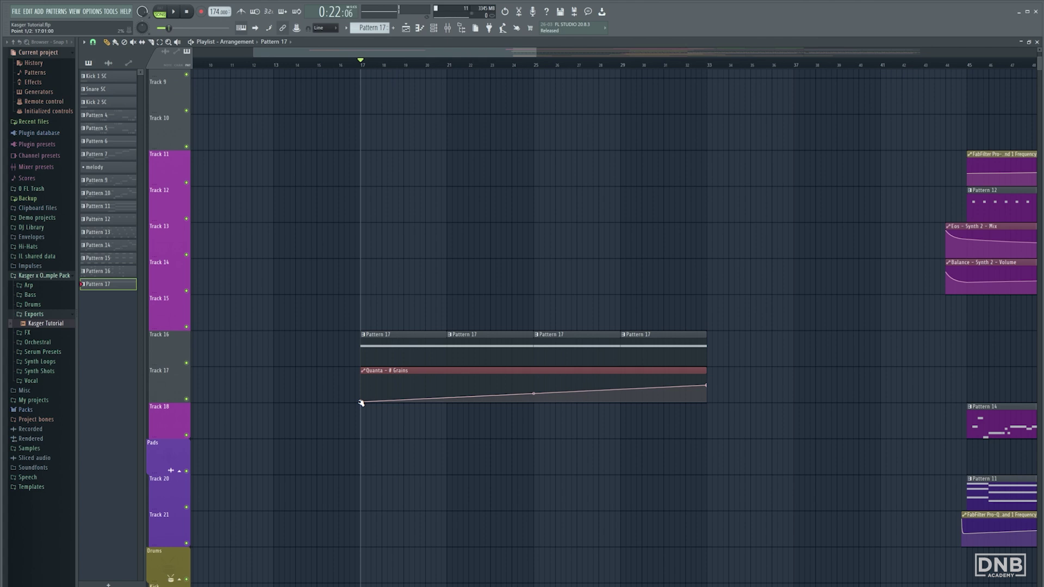
- Lower the # Grains automation end point for a gentler rise and play the section back
left_click_drag(711, 385, 704, 395)
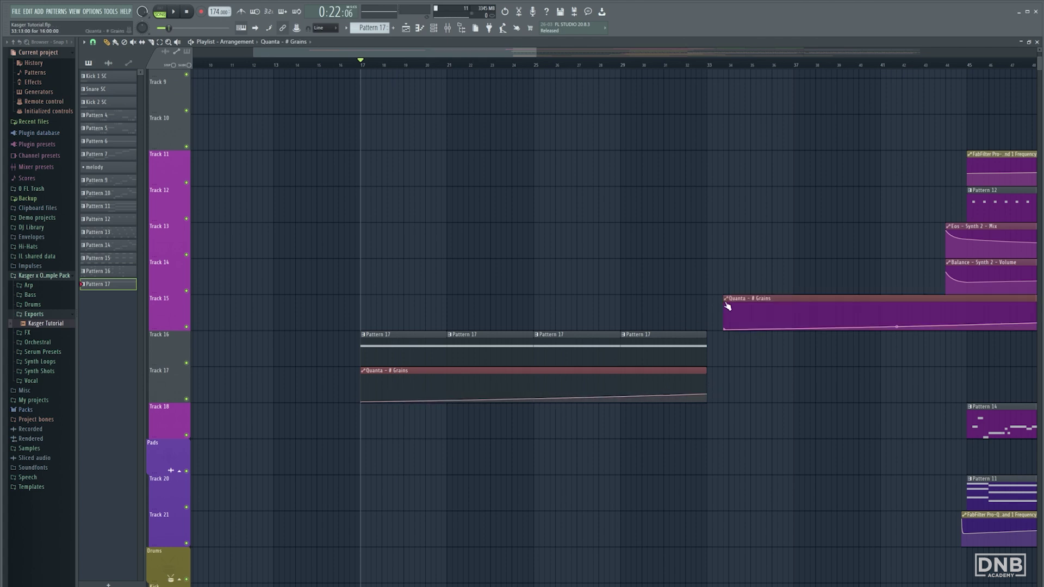
key("space")
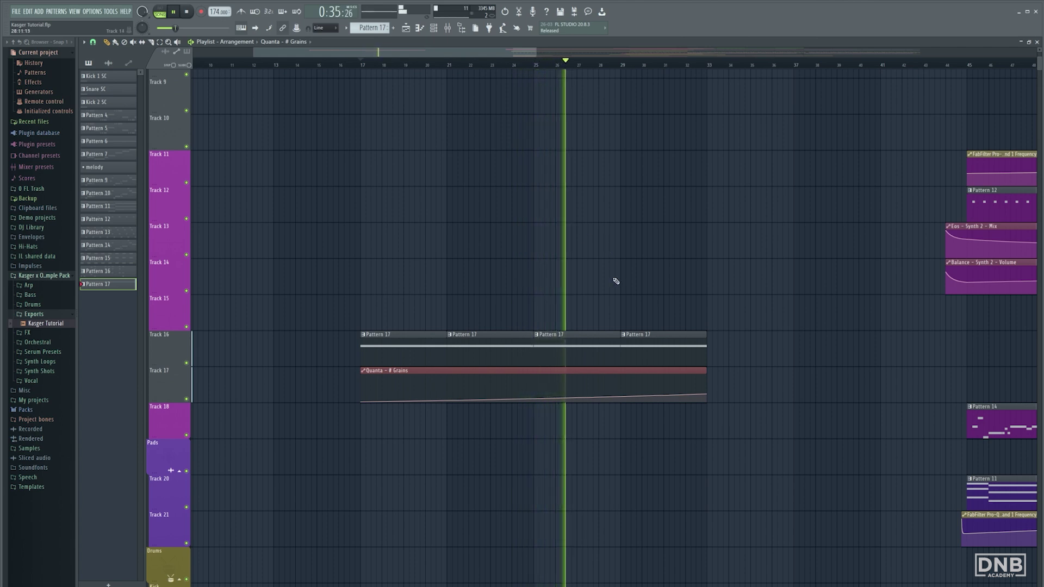
scroll(625, 279, "up", 2)
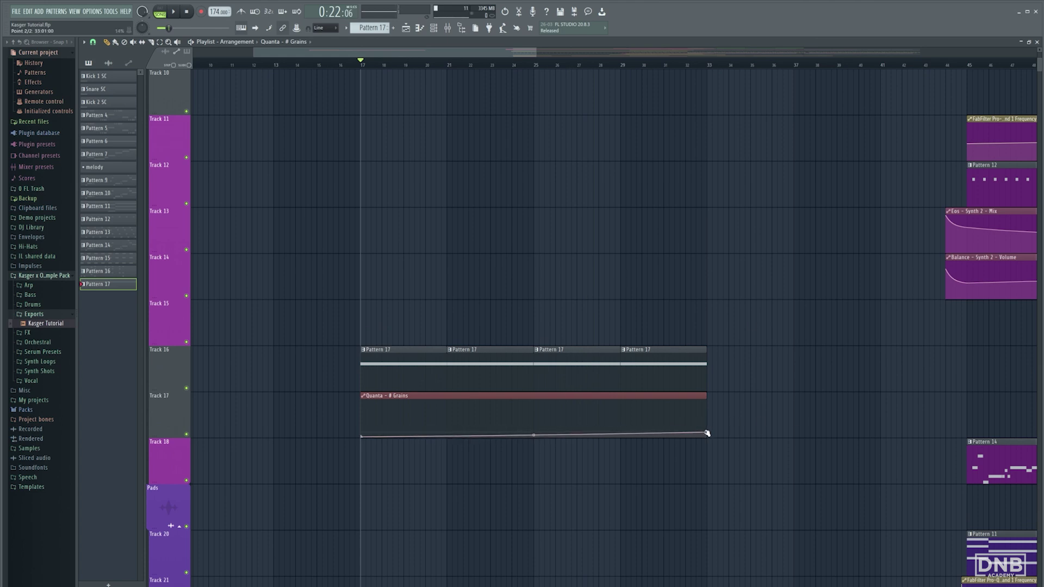
scroll(625, 243, "down", 3)
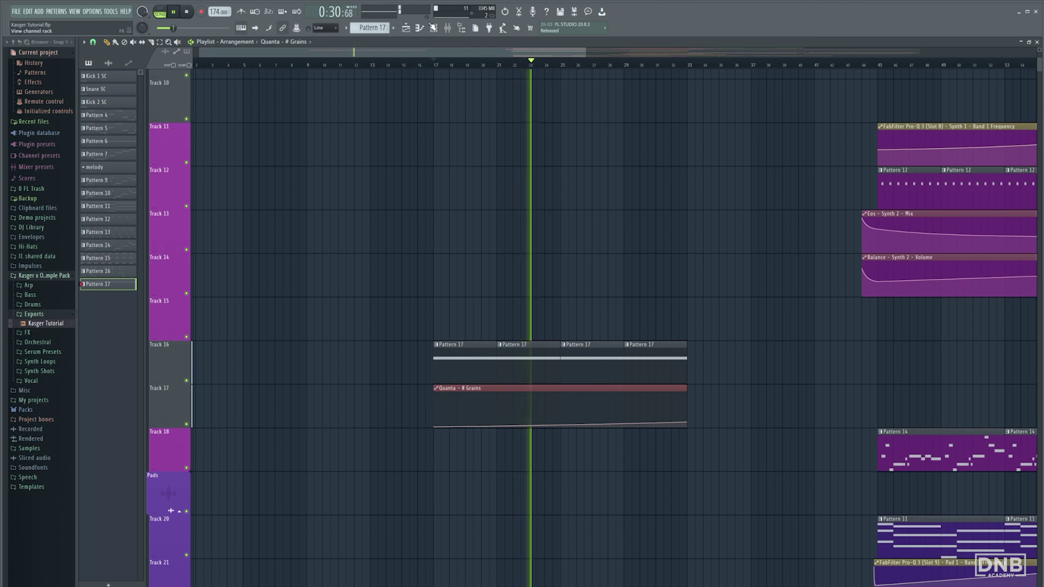
key("space")
key("F6")
double_click(544, 367)
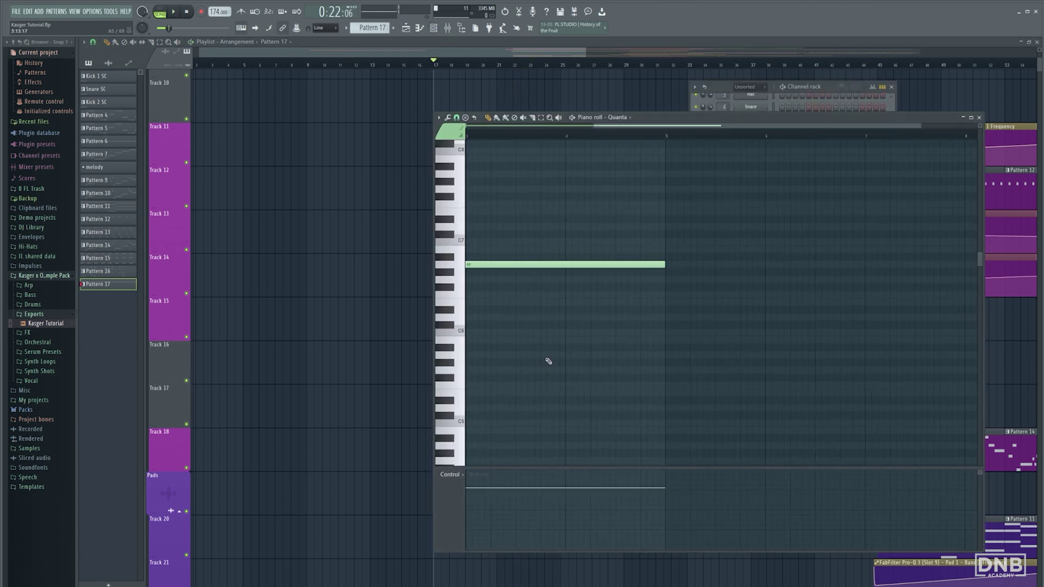
left_click_drag(592, 222, 783, 207)
left_click_drag(542, 276, 806, 270)
key("ctrl+a")
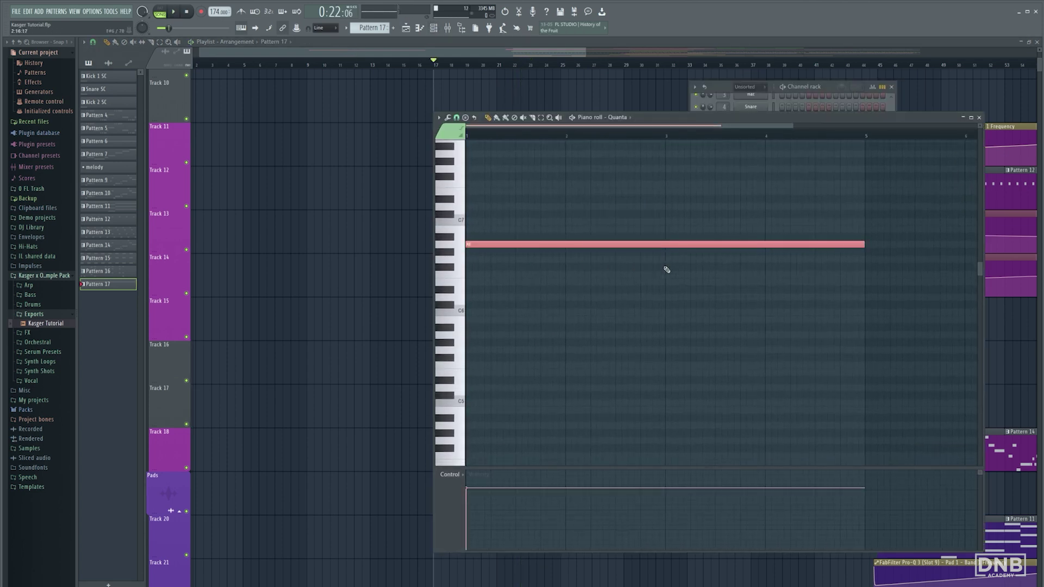
key("shift+Down")
key("space")
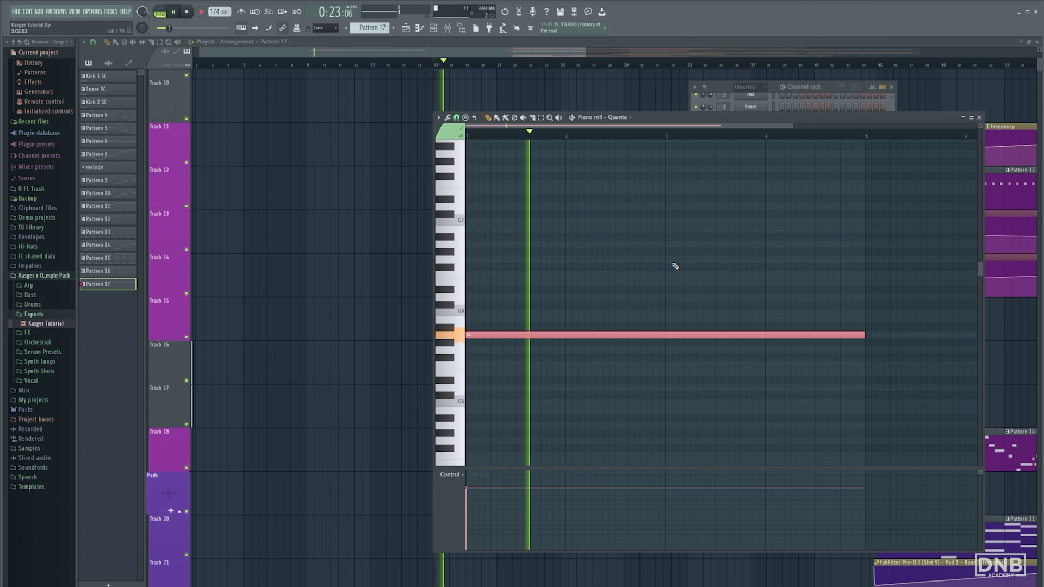
left_click(694, 39)
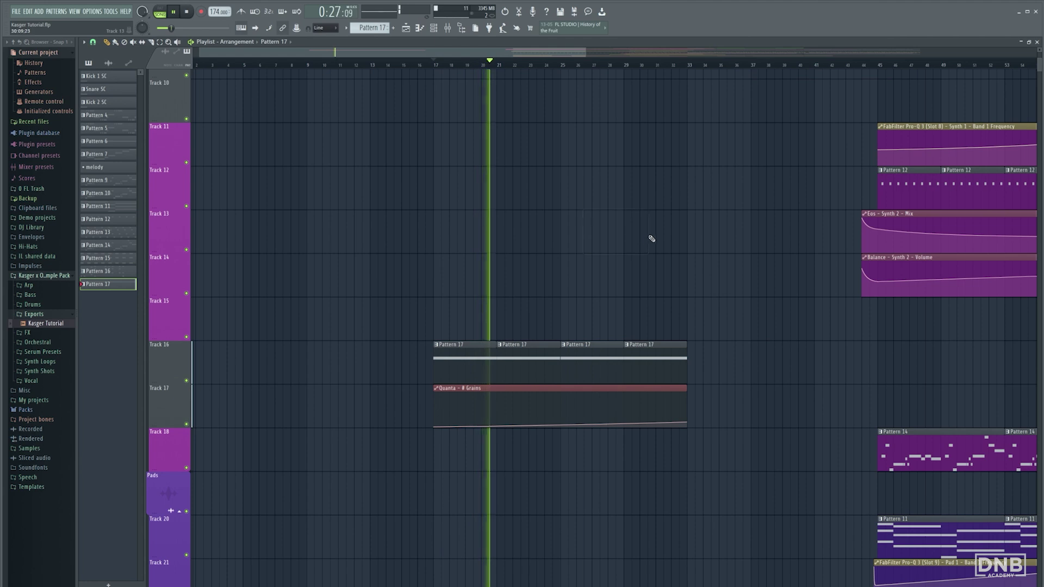
scroll(651, 238, "up", 1, "ctrl")
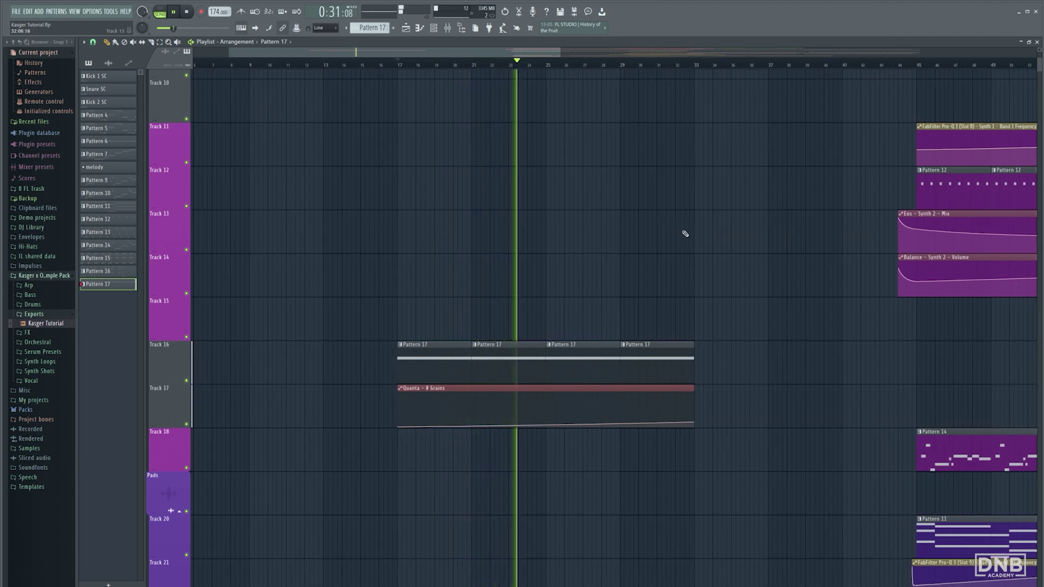
scroll(684, 226, "up", 1)
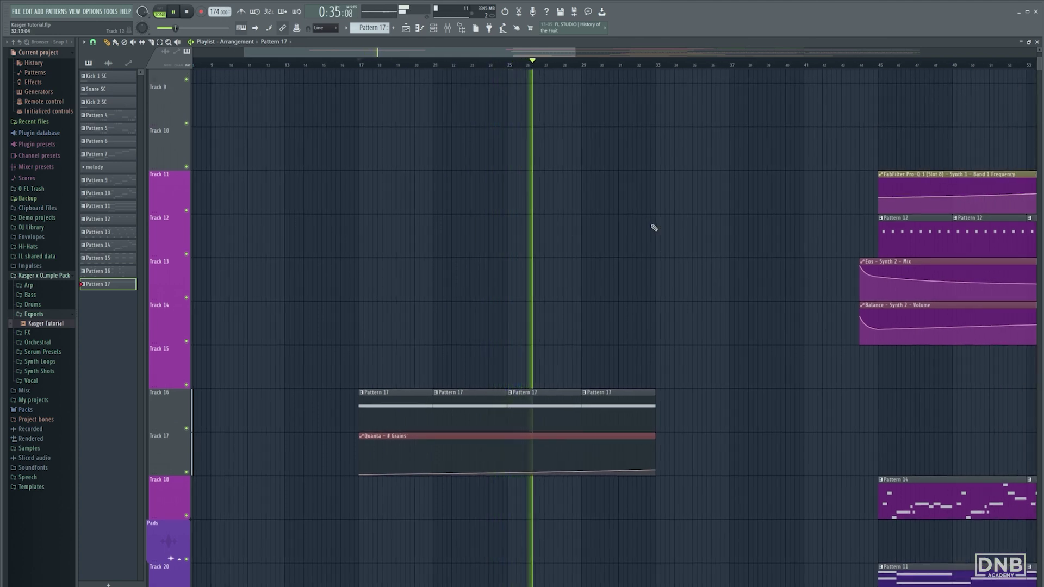
- Stop playback and mark bars 17 to 33 as a time selection on the Playlist ruler
scroll(635, 270, "up", 1)
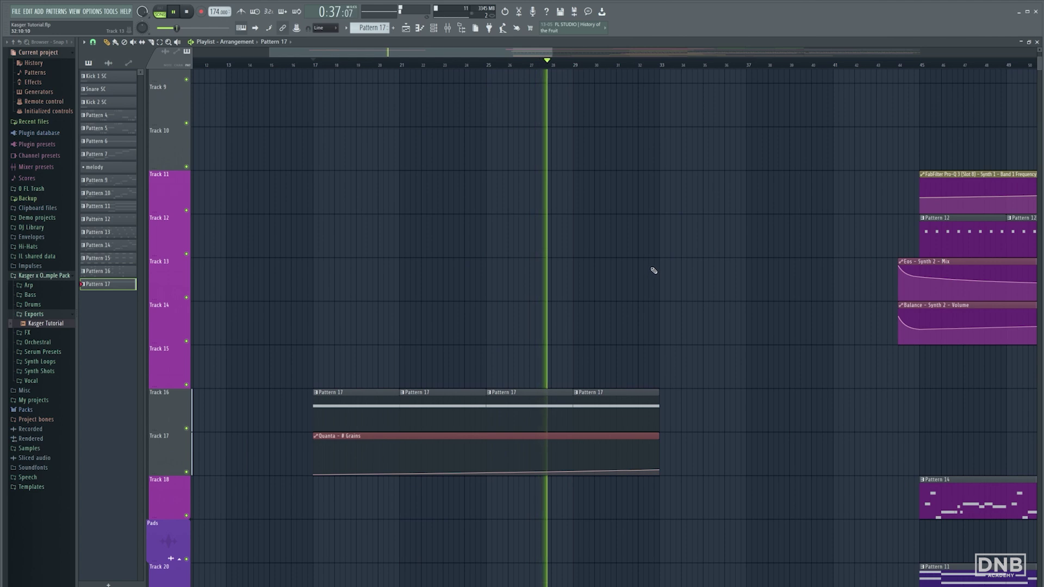
key("space")
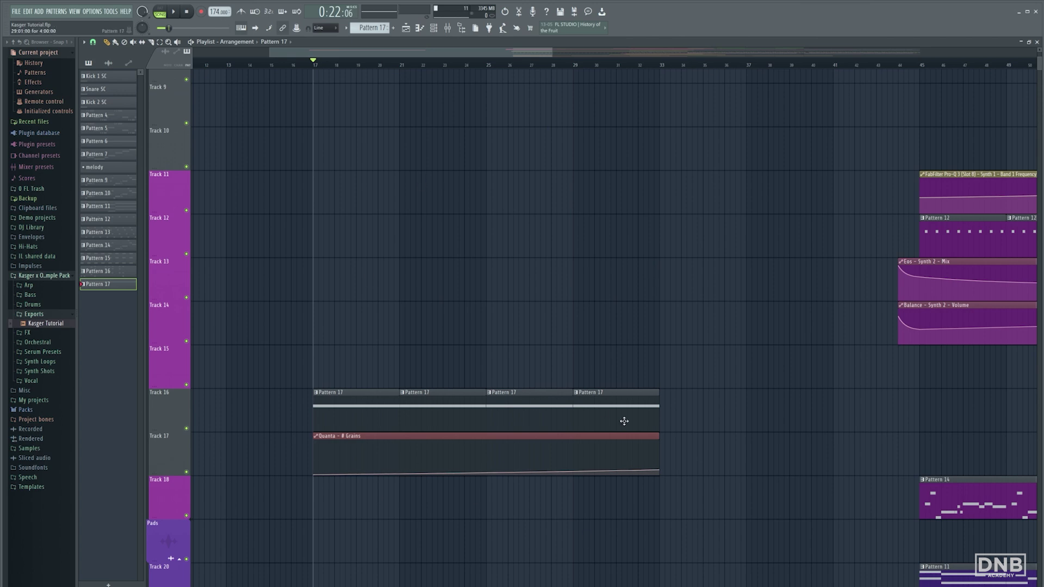
left_click_drag(317, 67, 655, 118)
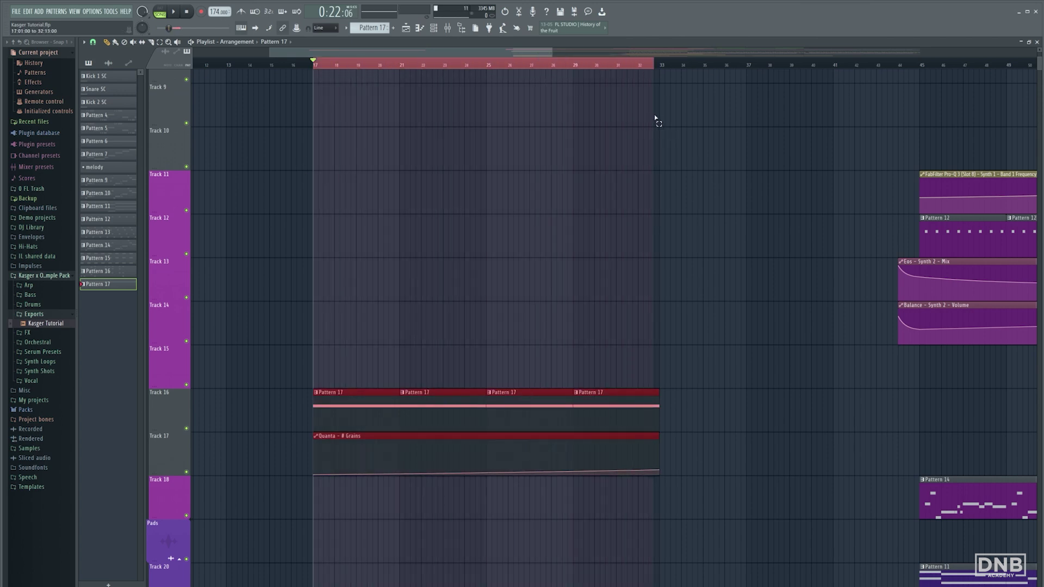
- Bring up the Mixer, move it up and left, then close it with F9
left_click(449, 31)
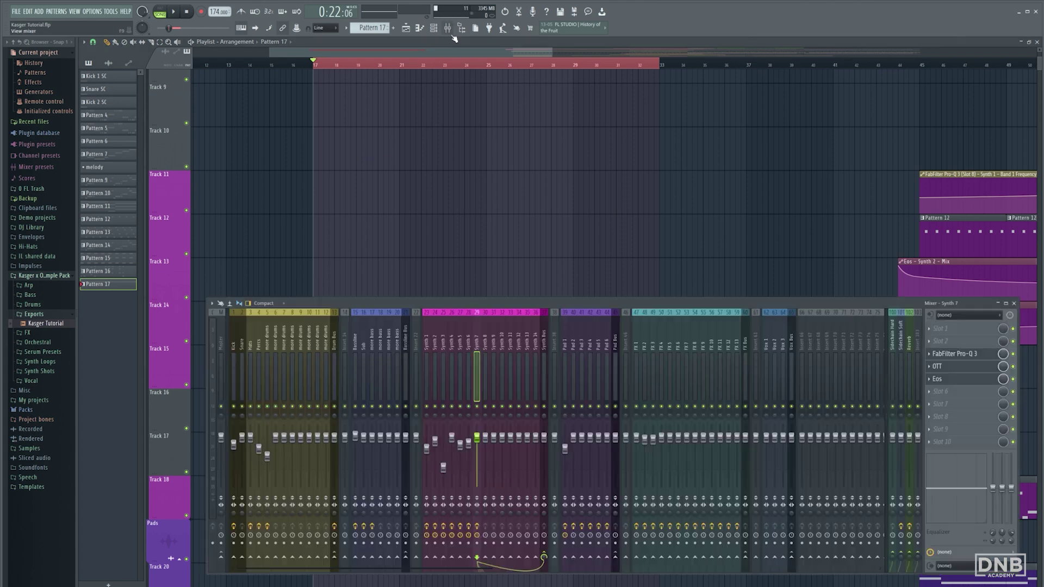
left_click_drag(597, 301, 576, 261)
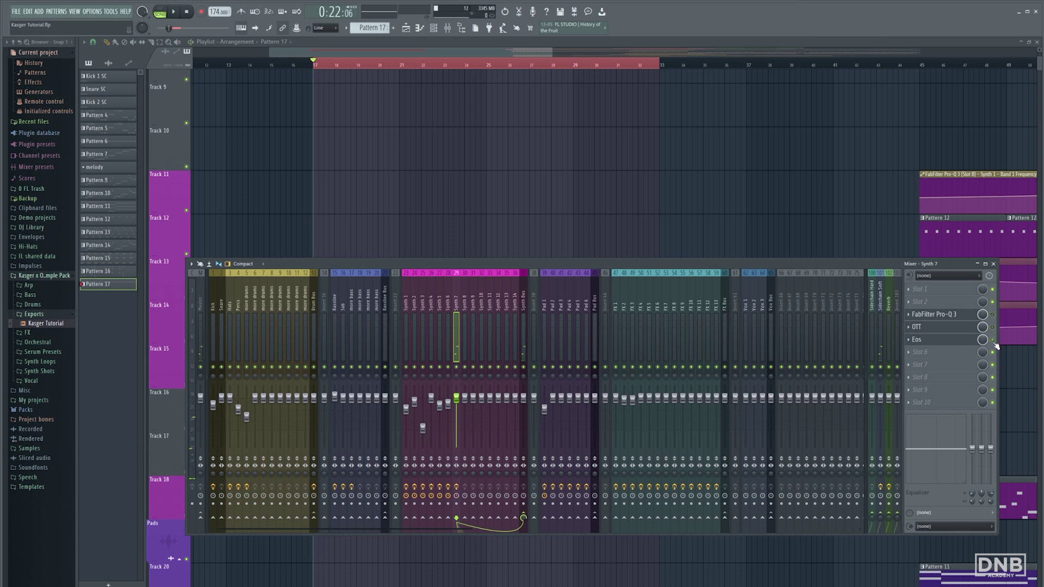
key("F9")
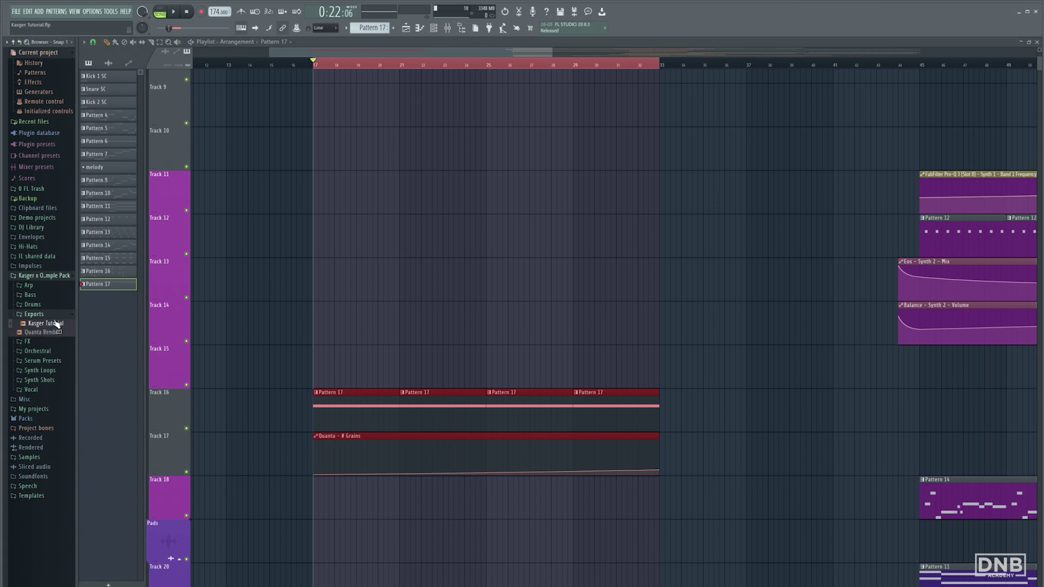
- Drag the Quanta Render sample onto Track 15 at bar 17, discarding the stray copy on Track 14
left_click_drag(42, 333, 368, 352)
left_click_drag(463, 362, 411, 365)
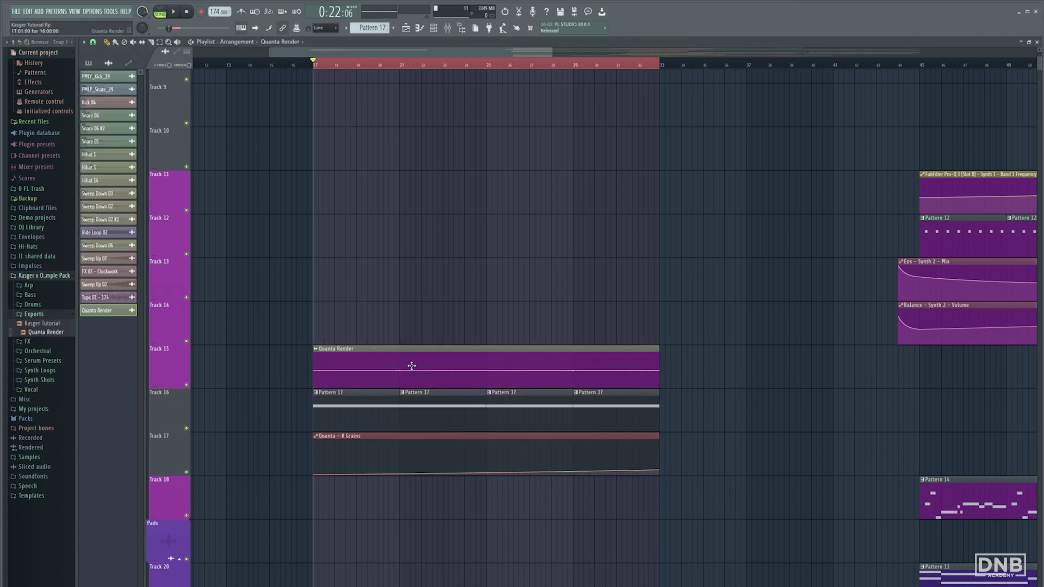
left_click(418, 333)
left_click_drag(437, 321, 311, 363)
- Route the Quanta Render channel to the Synth 7 mixer track and delete a stray clip
double_click(362, 363)
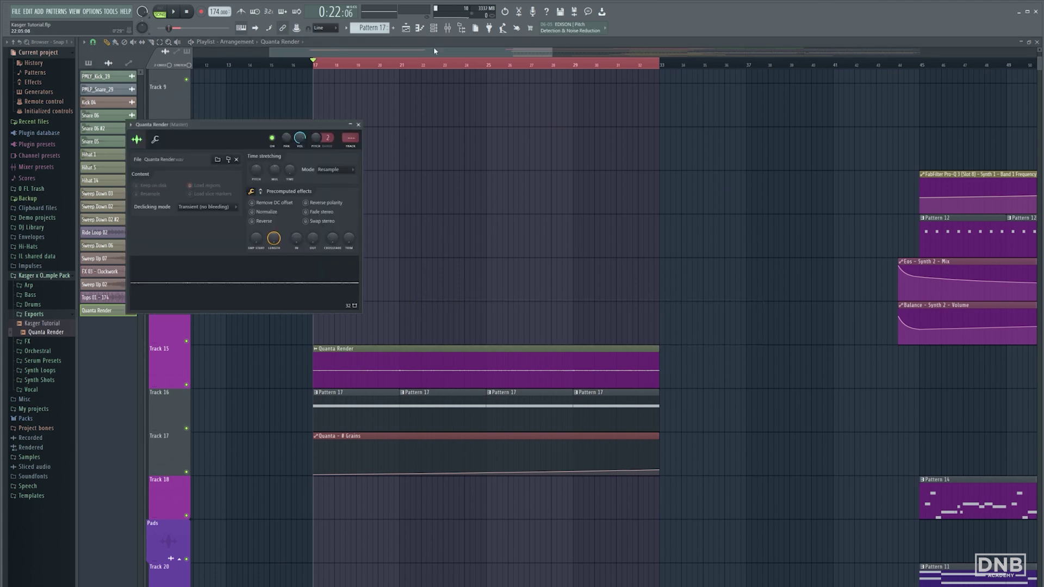
key("F9")
left_click_drag(352, 147, 361, 96)
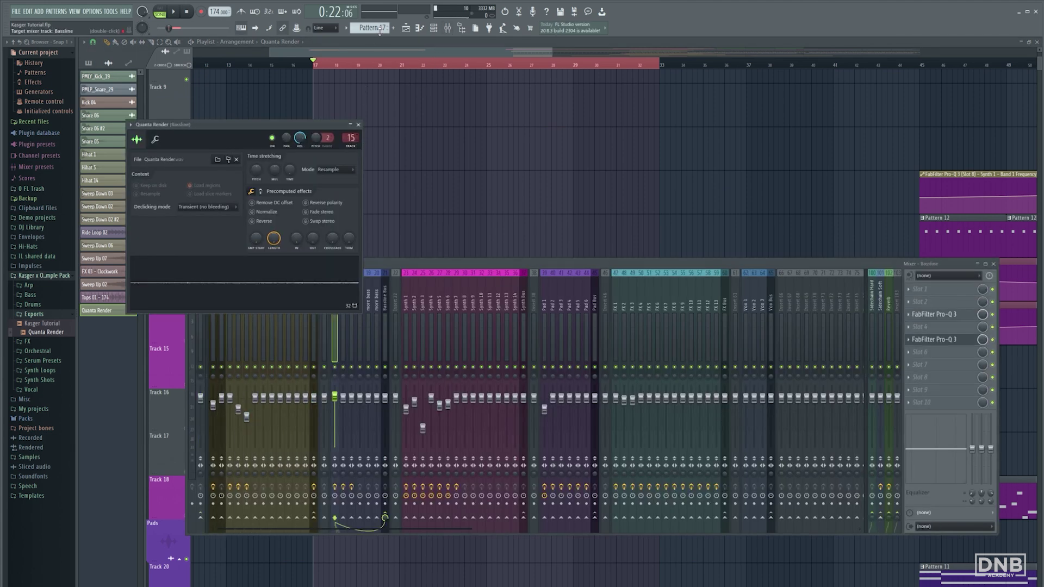
scroll(348, 137, "up", 5)
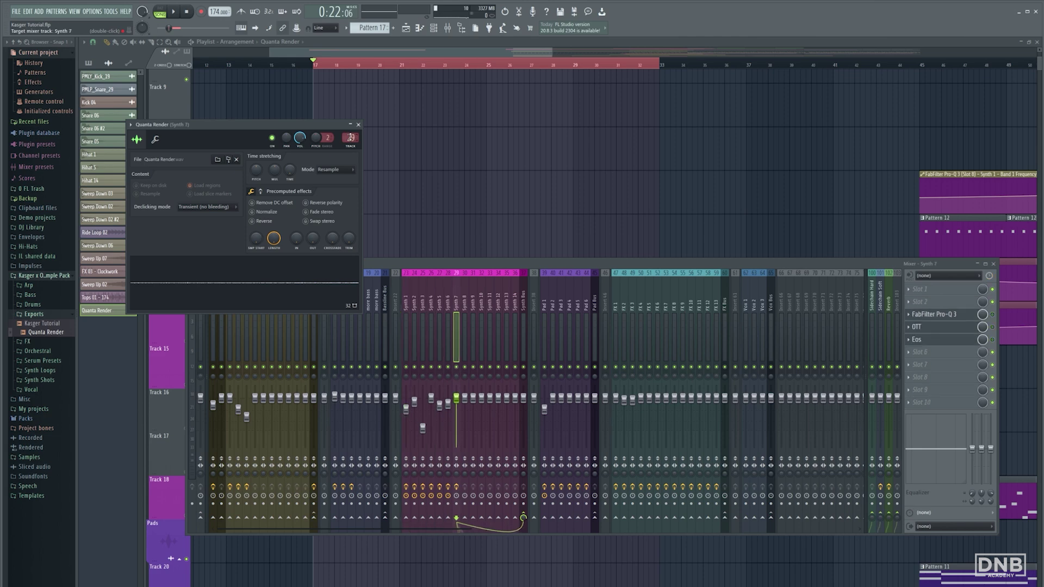
left_click(997, 321)
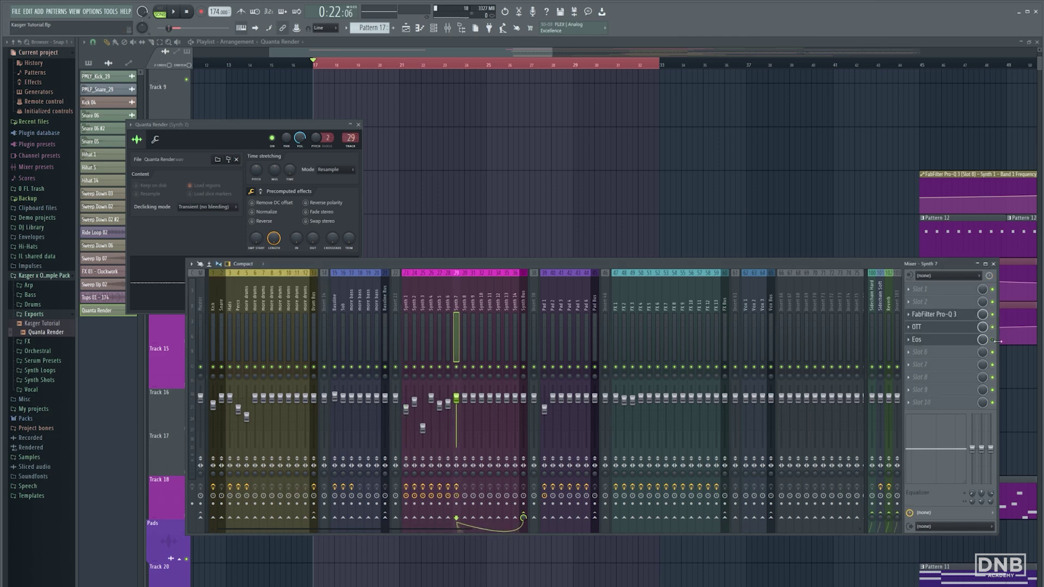
left_click(560, 199)
right_click(603, 203)
- Tick Normalize in the Quanta Render channel settings and close them
double_click(404, 351)
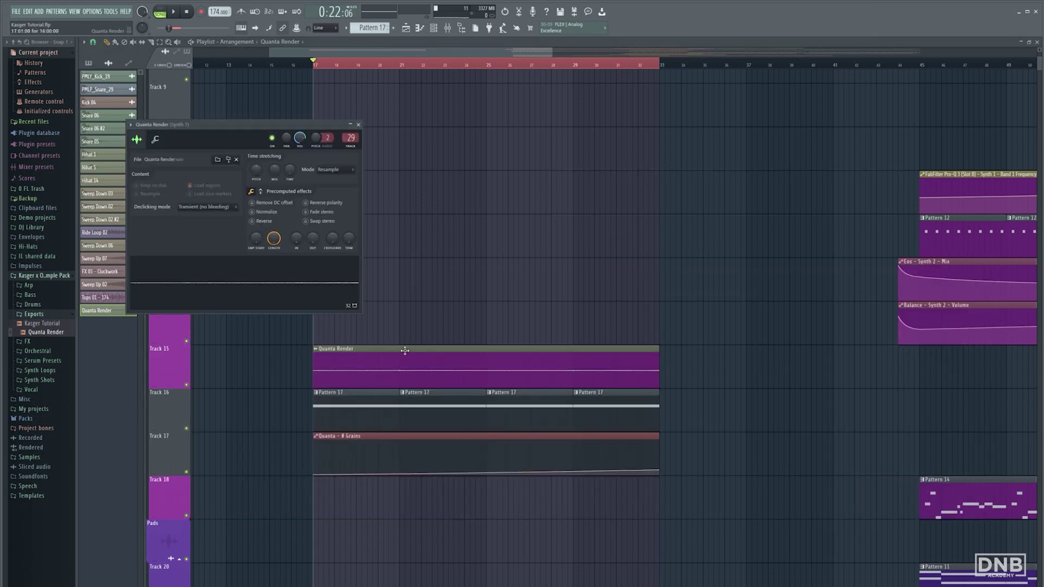
left_click(267, 213)
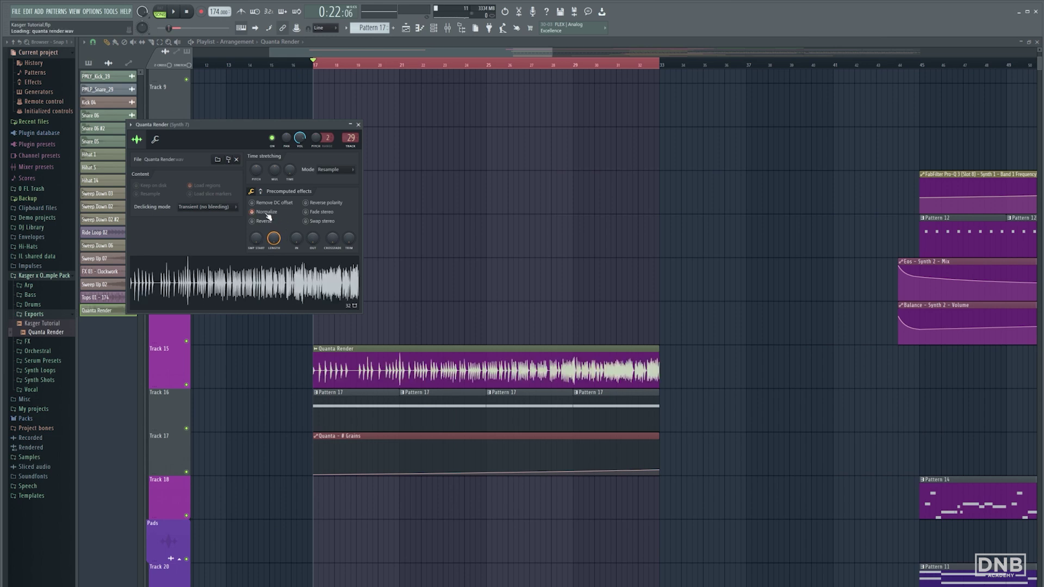
left_click(358, 124)
left_click(447, 30)
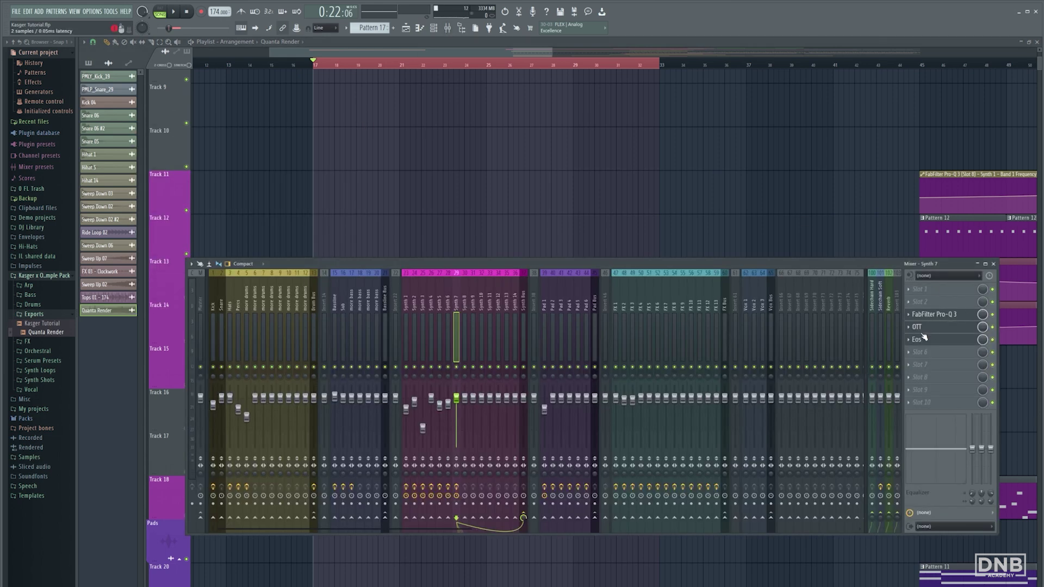
- Marquee-select the Pattern 17 and Quanta # Grains clips and move them to around bar 81
left_click(623, 187)
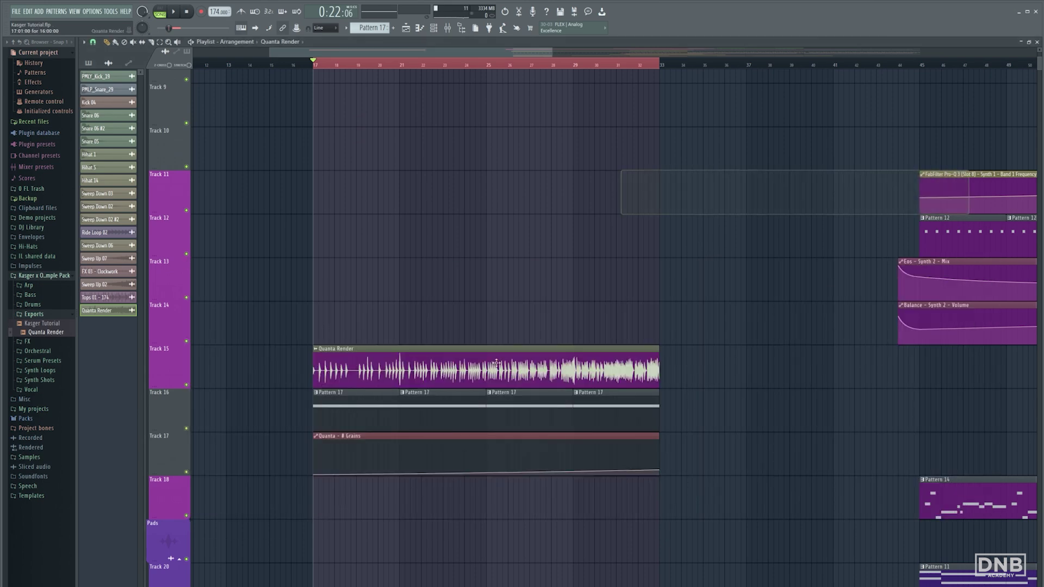
scroll(286, 436, "down", 4)
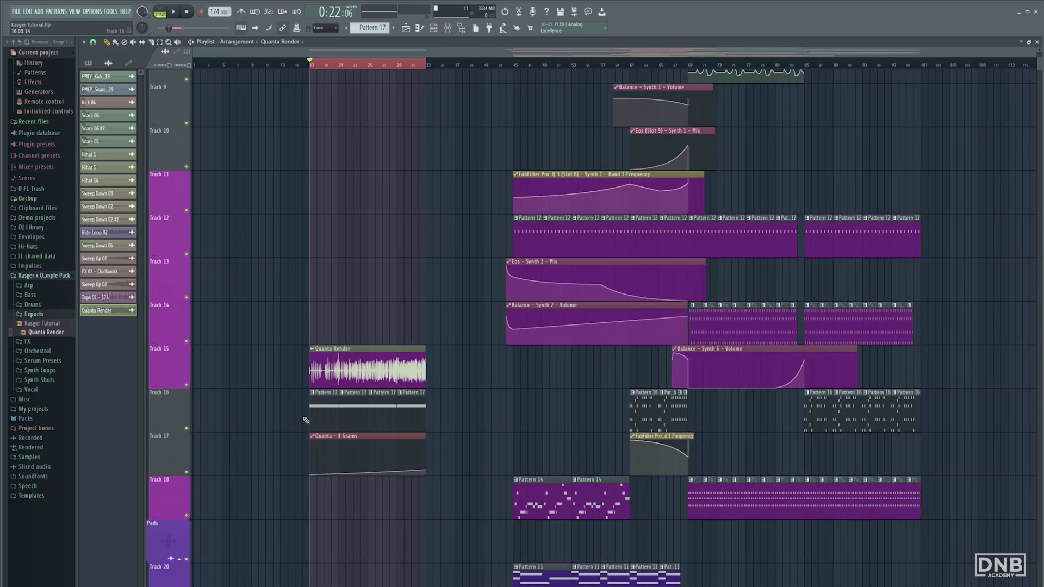
left_click_drag(459, 390, 303, 475)
left_click_drag(312, 408, 887, 405)
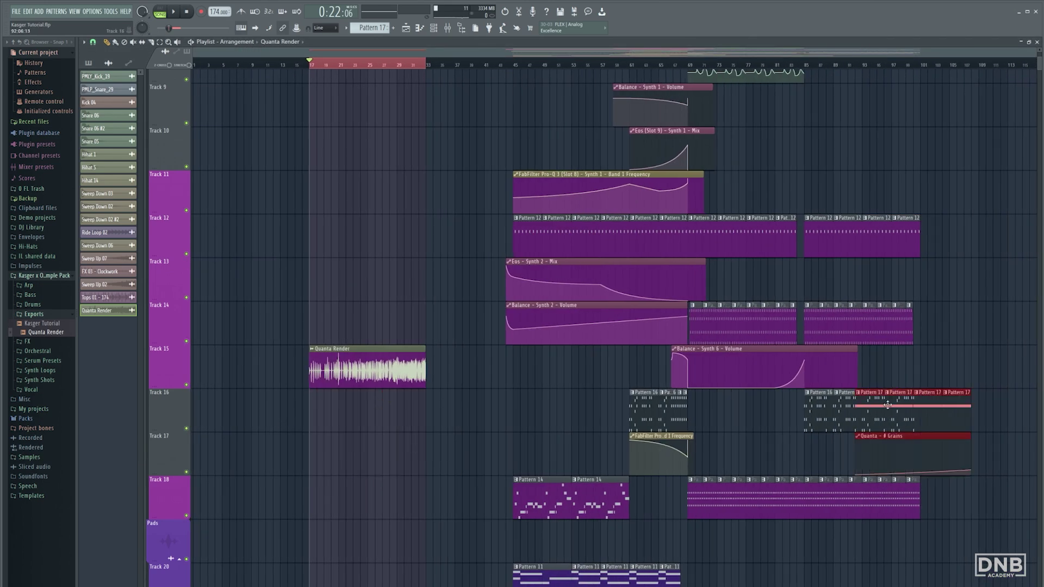
- Test-paint Pattern 17 clips on Track 12 around bars 29–30, deleting each one
left_click(1013, 351)
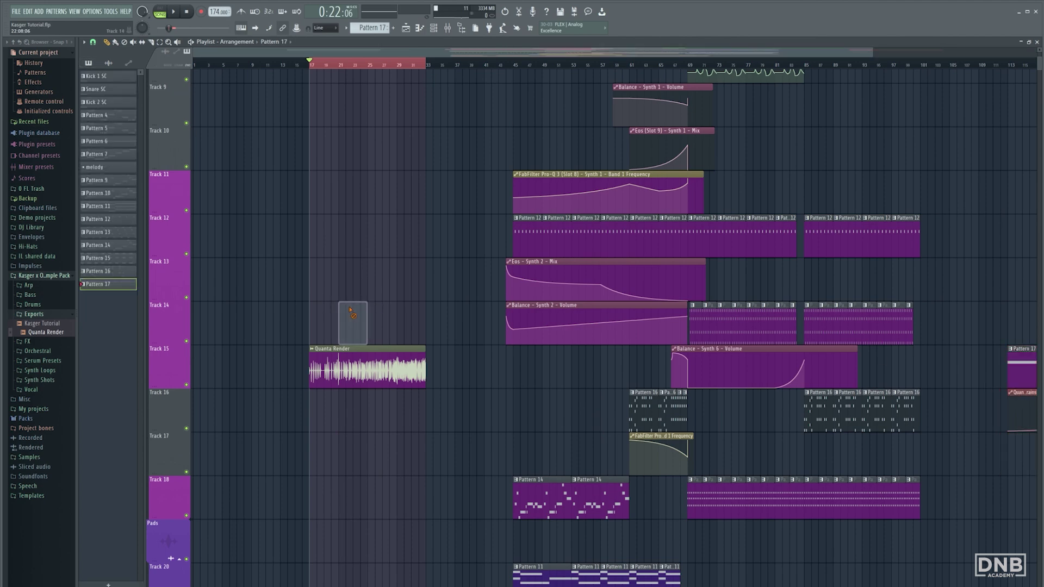
scroll(332, 242, "up", 4)
left_click(515, 231)
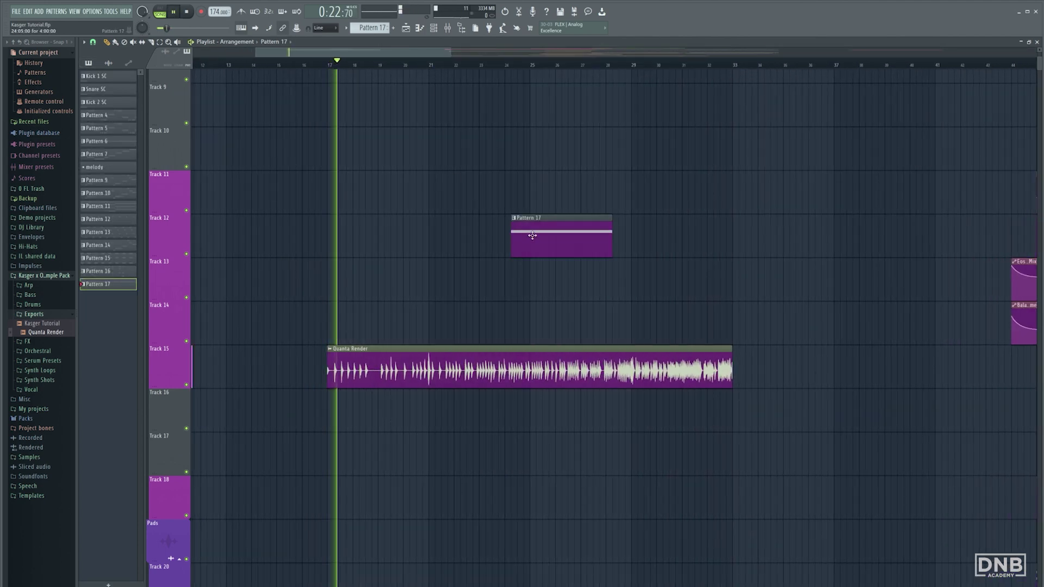
right_click(535, 235)
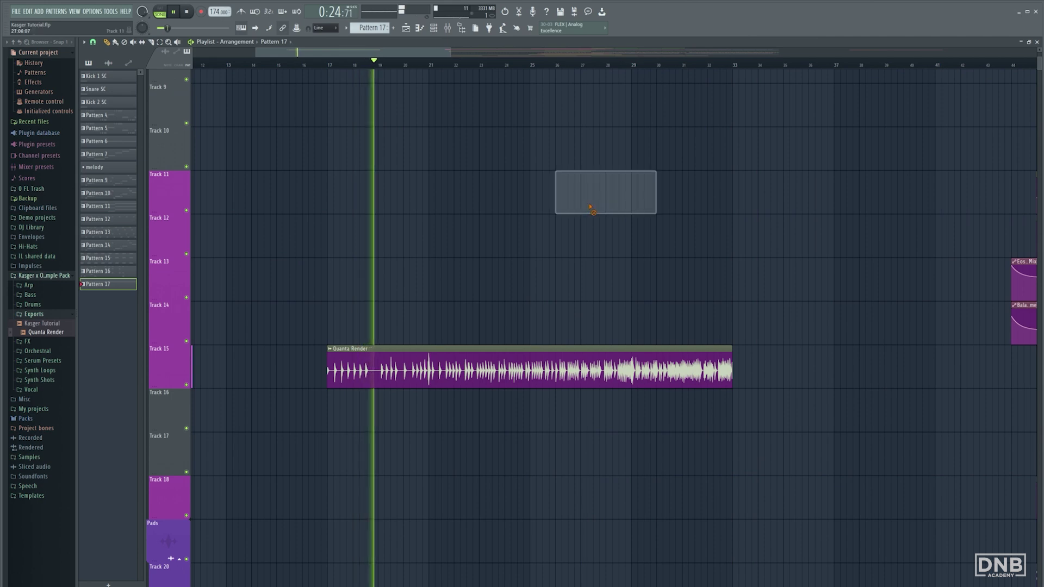
left_click(630, 206)
right_click(630, 207)
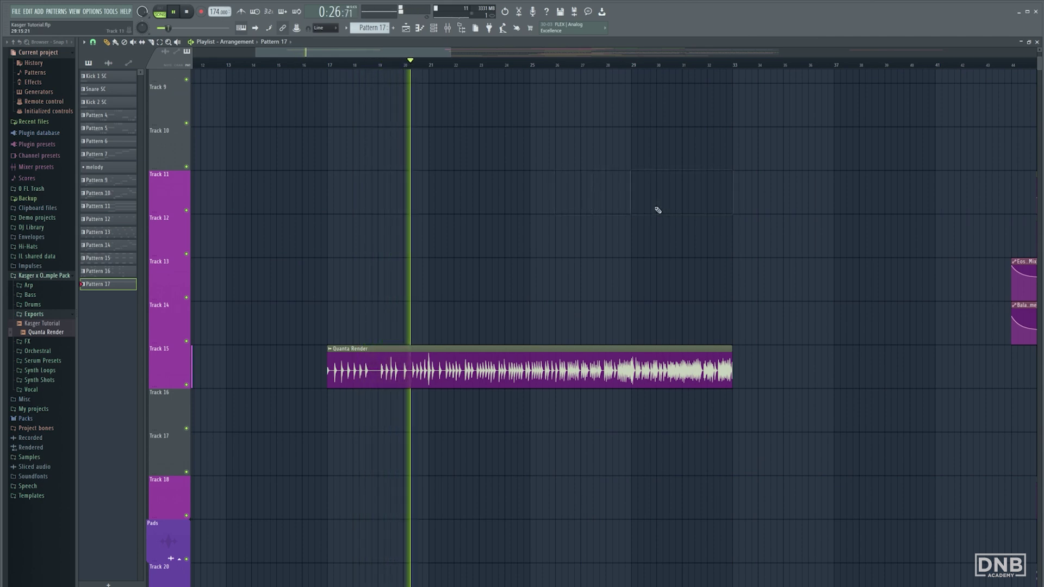
left_click(657, 210)
right_click(673, 212)
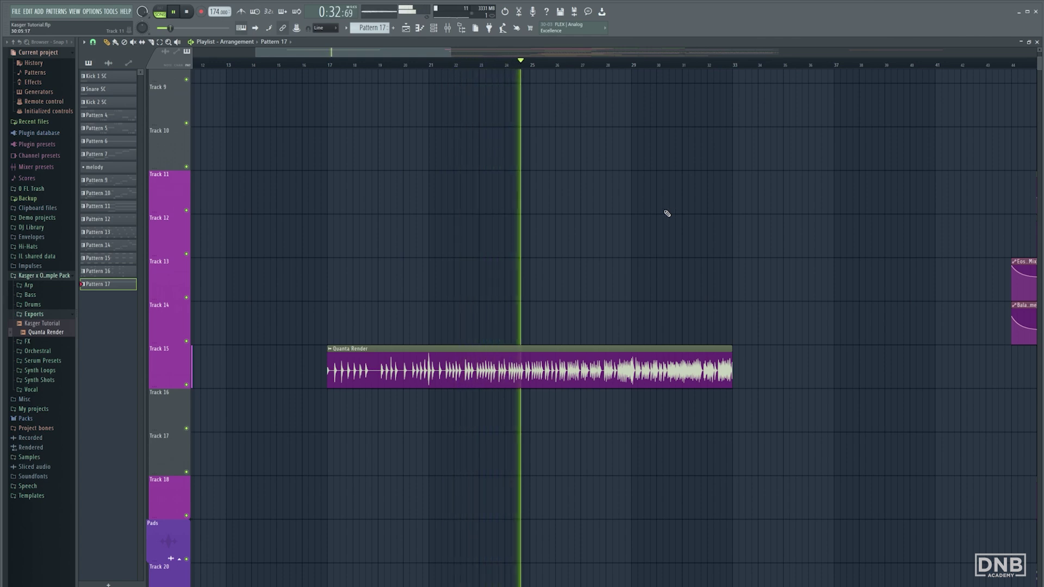
- Drag clips around in the upper Playlist tracks near Track 12
scroll(542, 202, "down", 2)
scroll(543, 202, "down", 2)
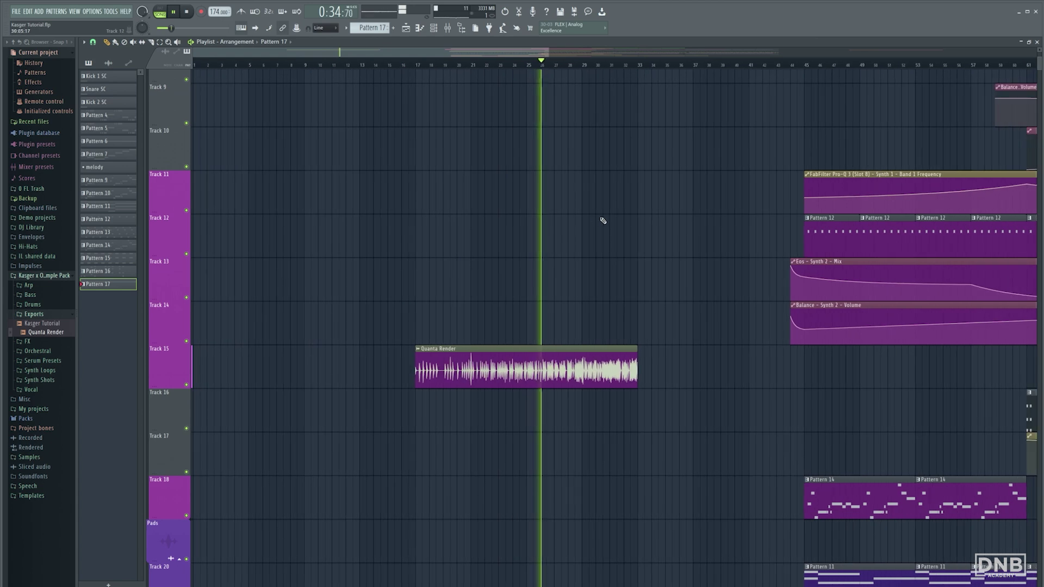
left_click_drag(634, 209, 488, 212)
scroll(357, 218, "up", 4)
left_click_drag(364, 215, 471, 198)
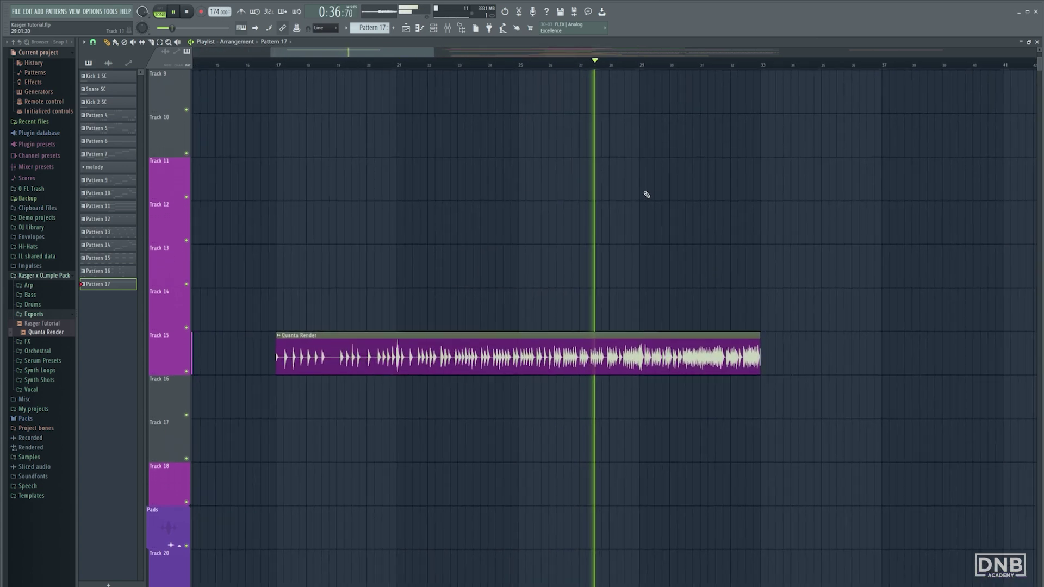
- Slice a short piece off the start of Quanta Render, moving the rest right and deleting the stray Track 13 copy
key("space")
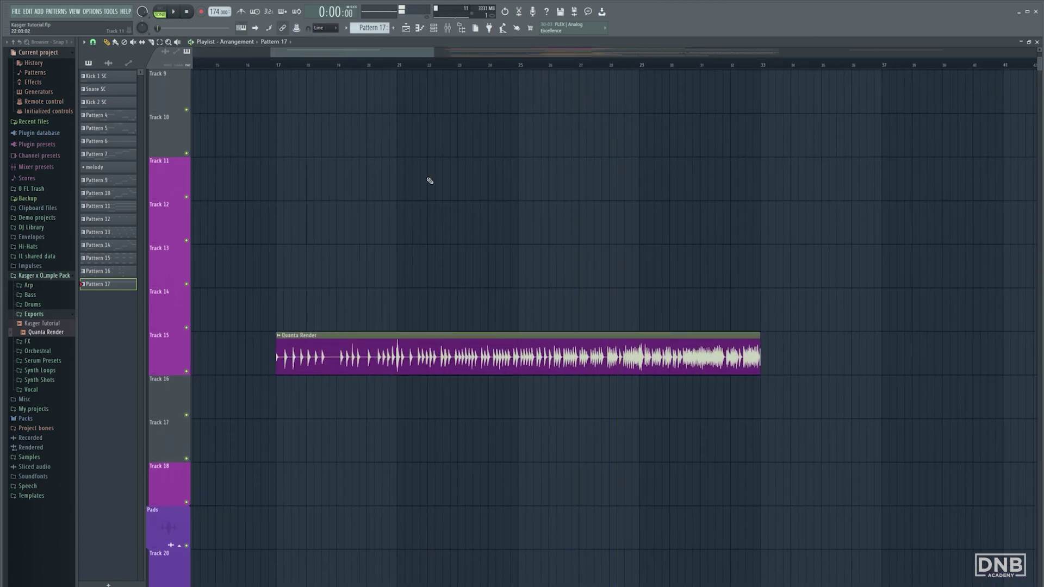
left_click(451, 29)
left_click(452, 29)
key("space")
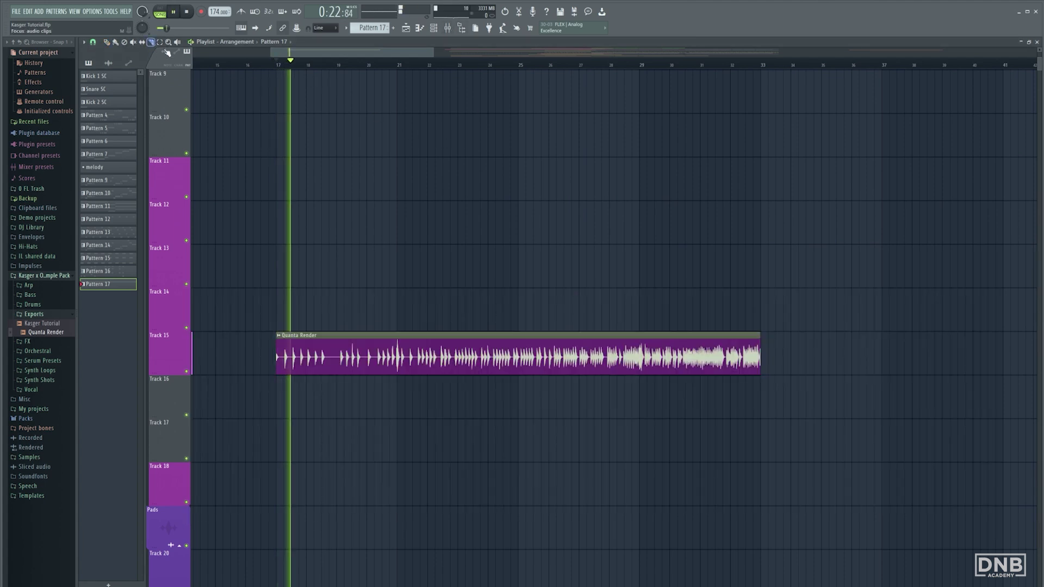
key("space")
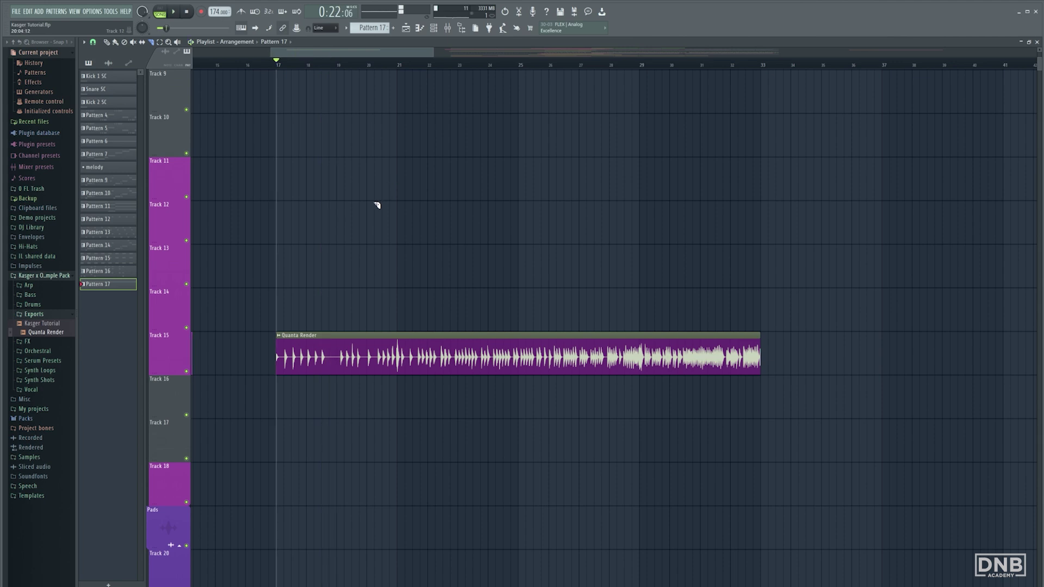
scroll(345, 361, "up", 3)
left_click_drag(371, 382, 709, 384)
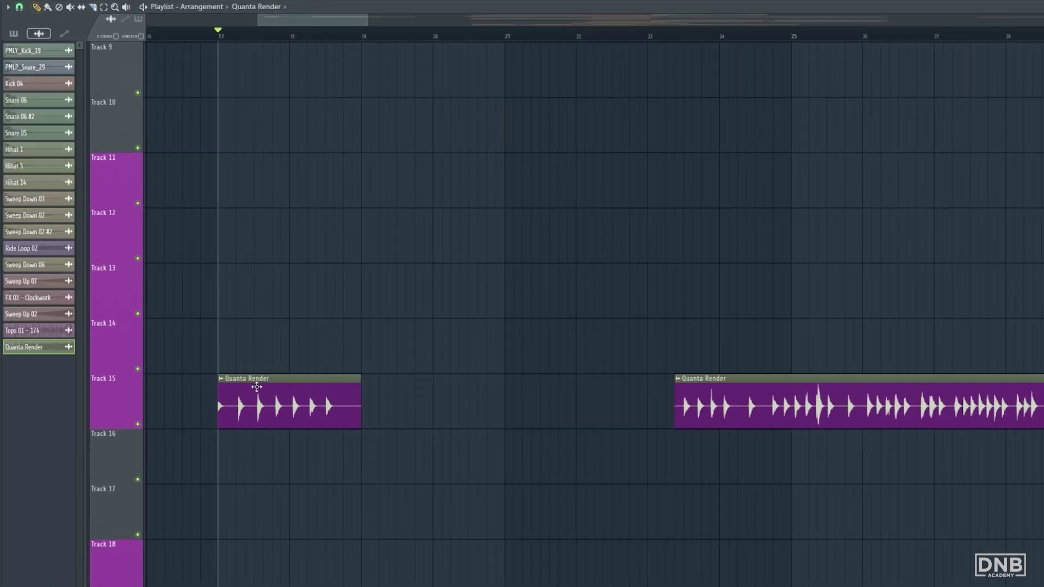
left_click_drag(255, 385, 381, 256)
right_click(415, 278)
- Paint a second copy of the slice on Track 14 butted right after the first, at bar 19
scroll(373, 249, "up", 2)
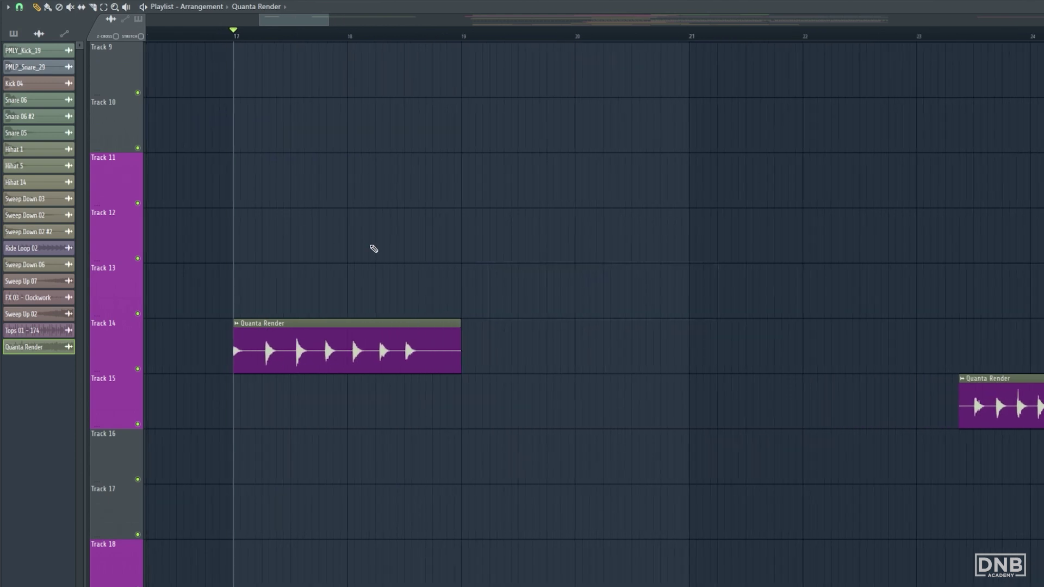
key("space")
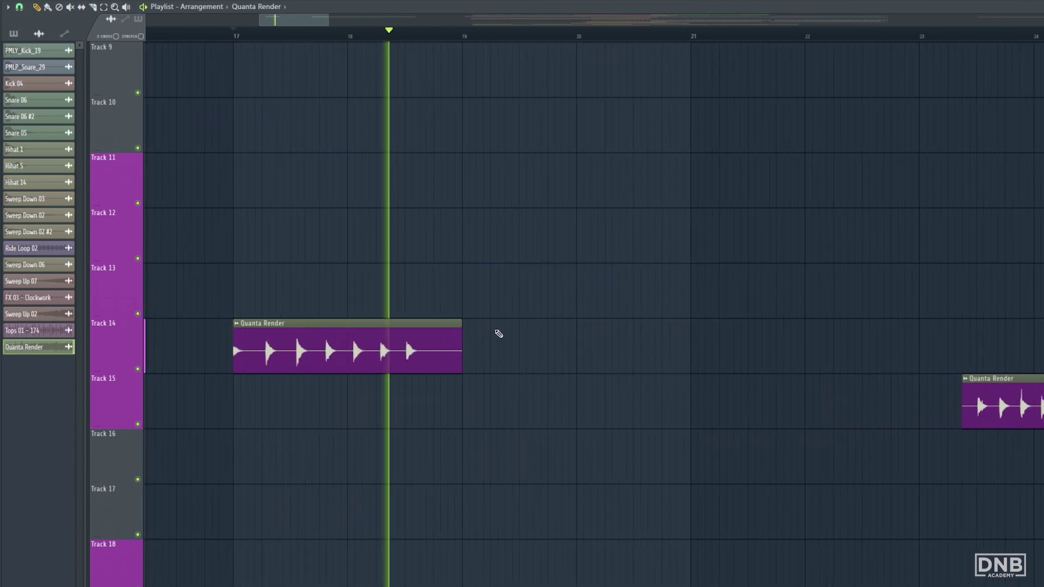
left_click(471, 348)
left_click_drag(503, 351, 796, 295)
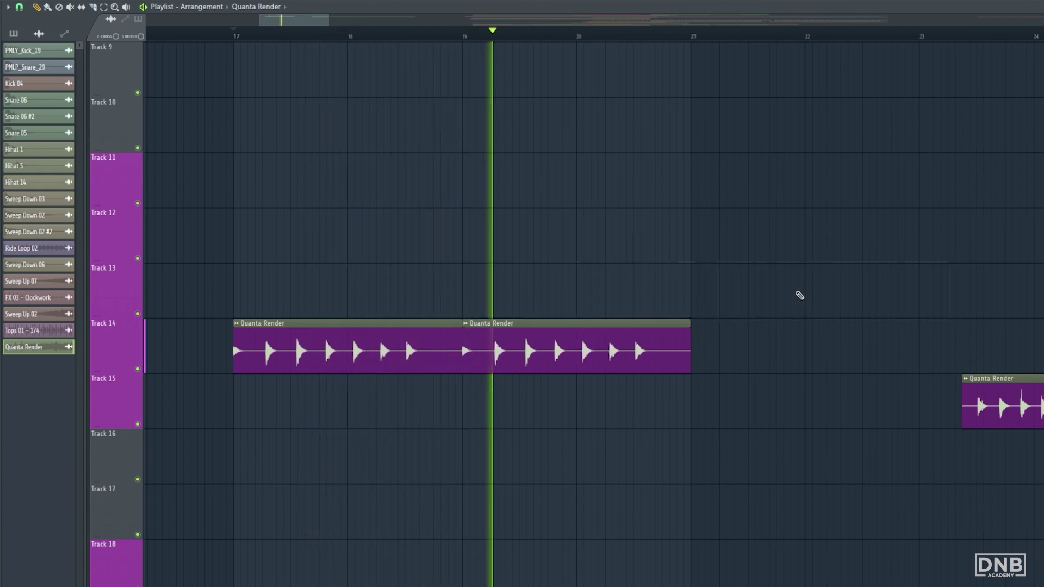
- Bring the Drums group into view and copy a section of Track 28's hits to bars 17–21
key("space")
scroll(501, 277, "down", 3)
scroll(642, 257, "down", 2)
scroll(642, 257, "down", 3)
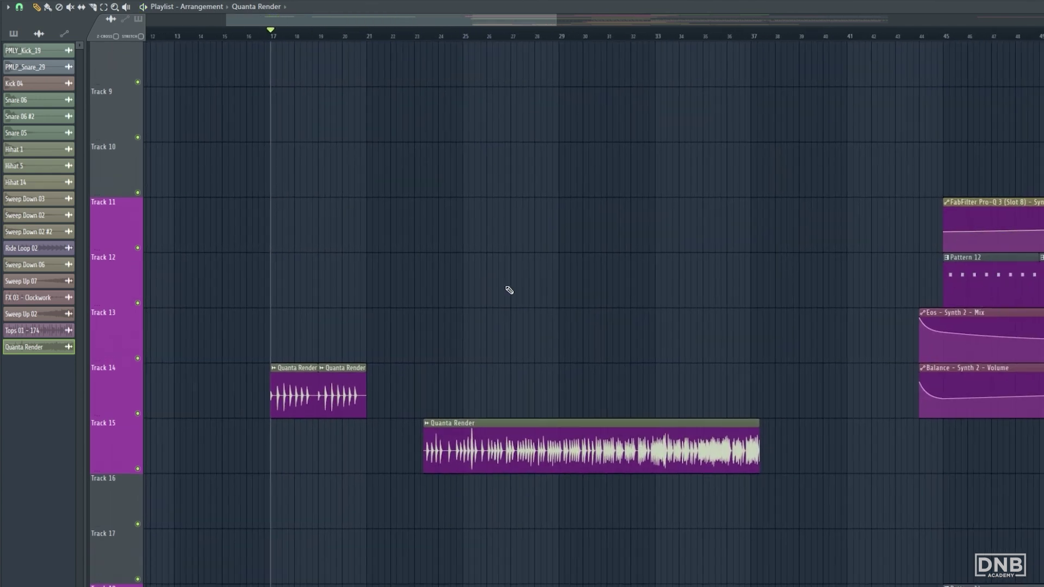
scroll(617, 256, "down", 3)
scroll(621, 360, "down", 1)
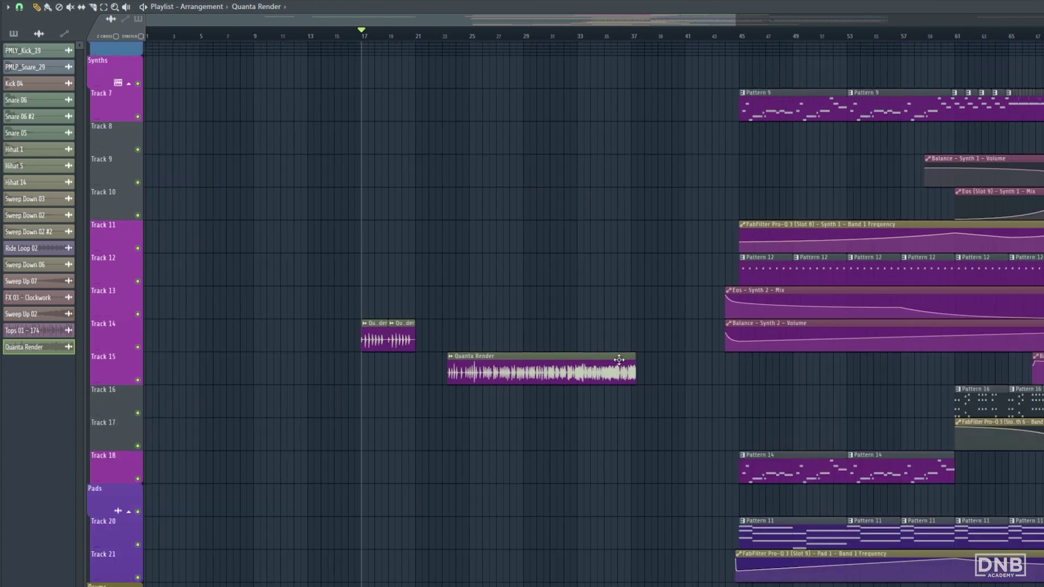
left_click_drag(631, 410, 566, 153)
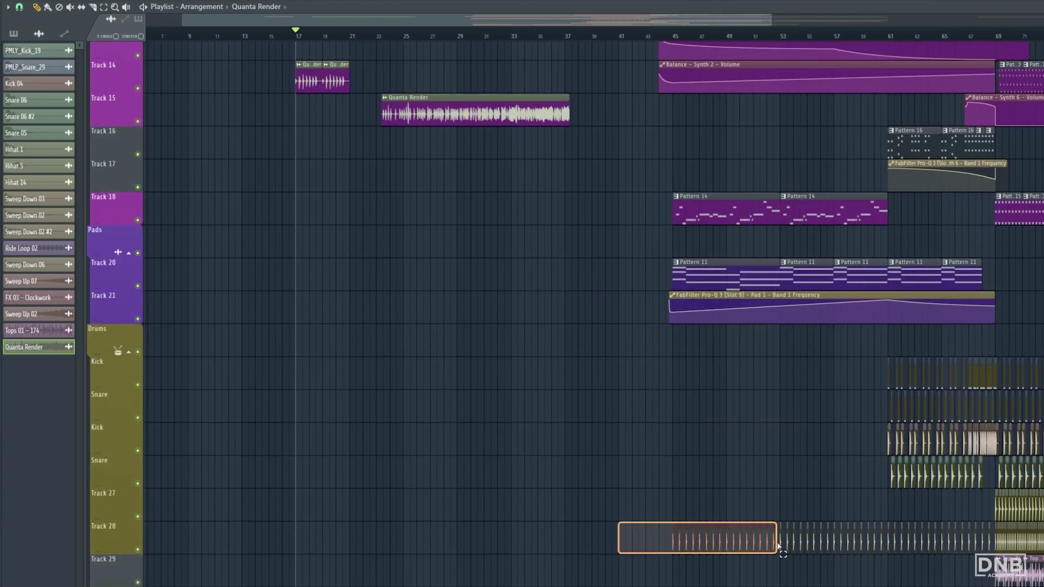
left_click_drag(778, 546, 777, 546)
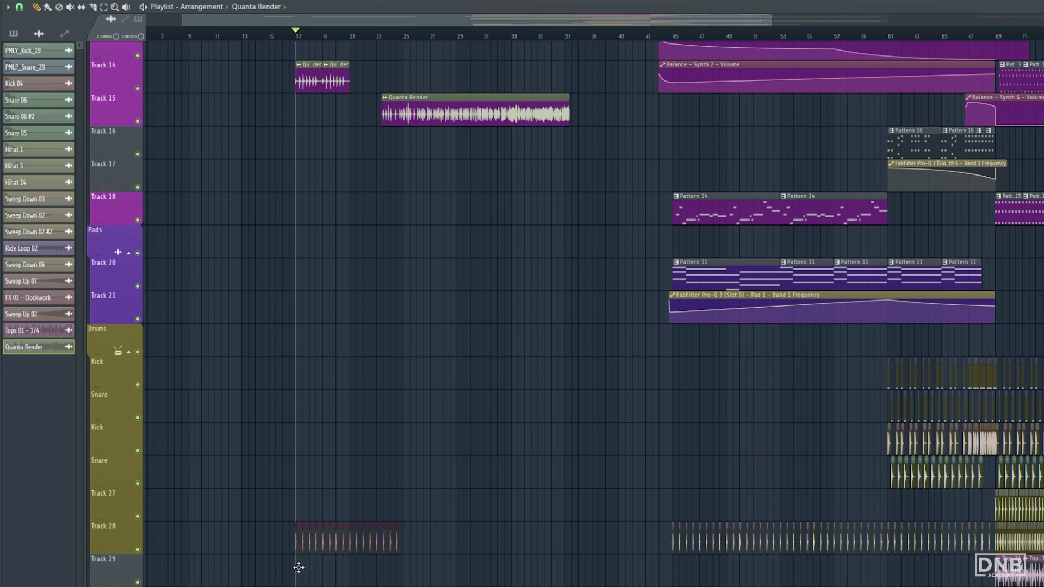
key("space")
scroll(331, 329, "up", 4)
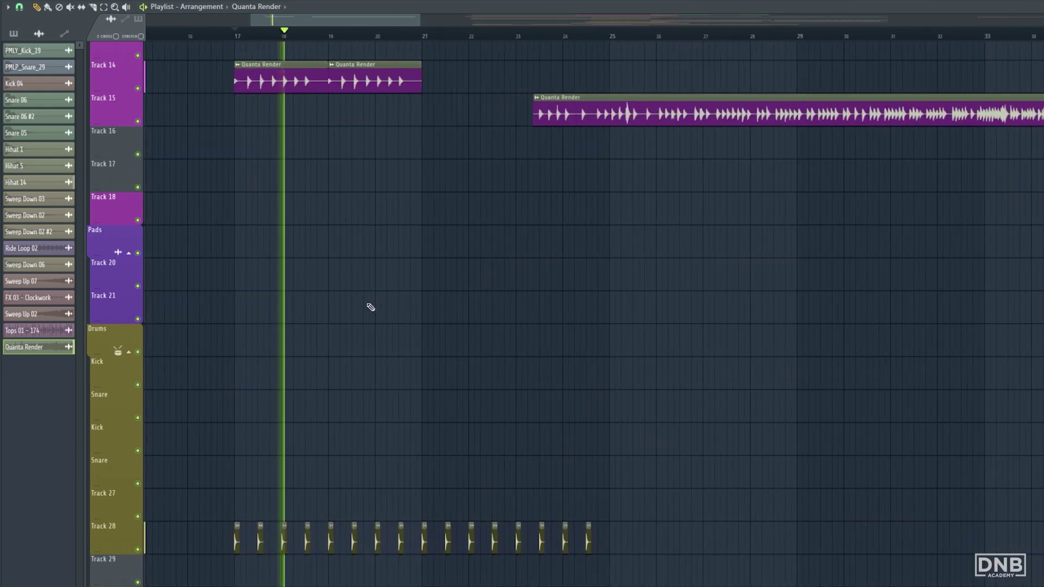
- Bring the Track 14 slices into view and audition them repeatedly from bar 17
key("space")
scroll(400, 309, "up", 2)
left_click_drag(424, 309, 662, 476)
scroll(415, 324, "up", 2)
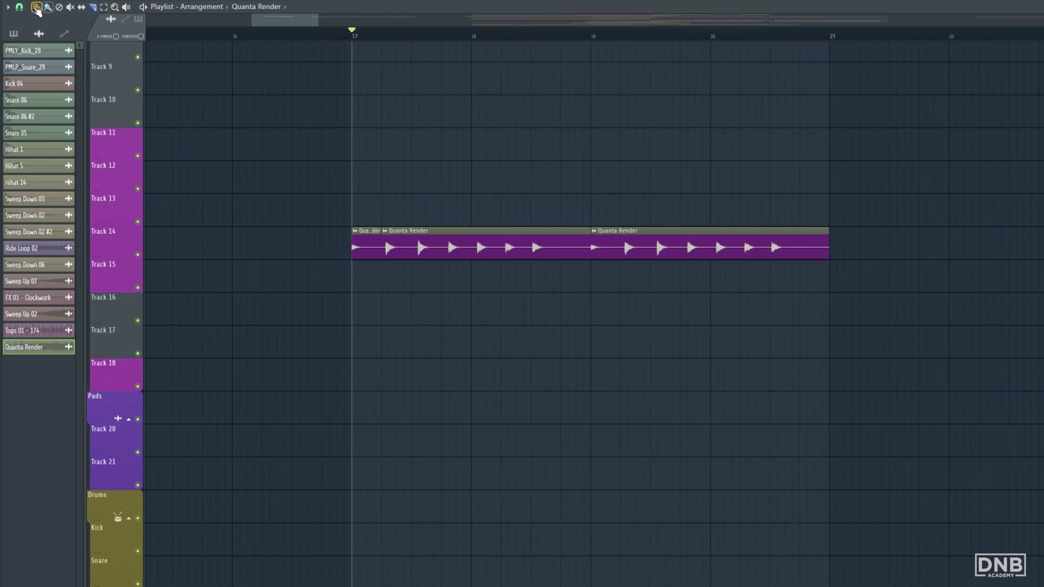
scroll(519, 349, "down", 4)
scroll(435, 209, "up", 2)
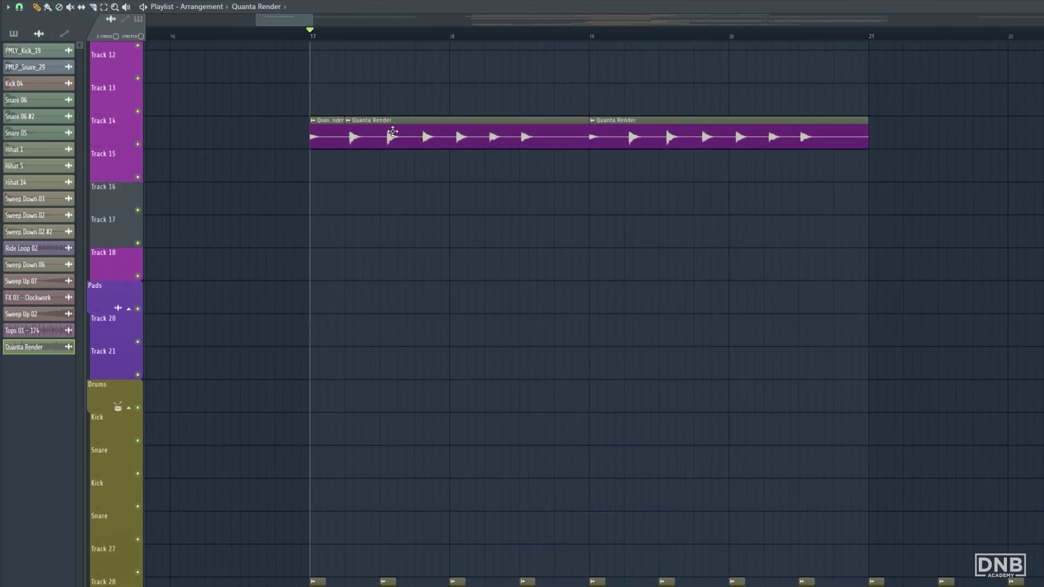
scroll(388, 129, "up", 2)
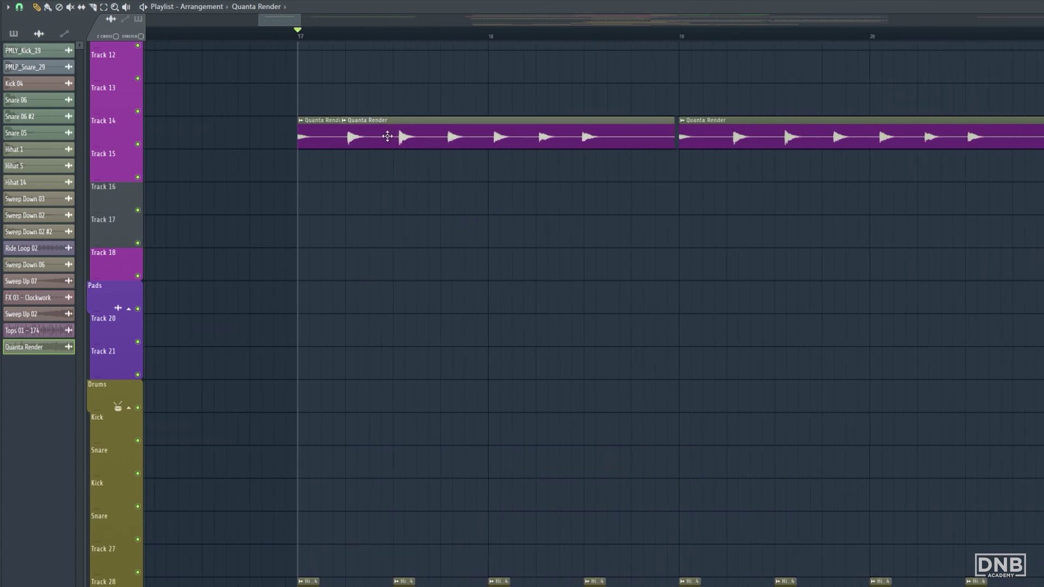
key("space")
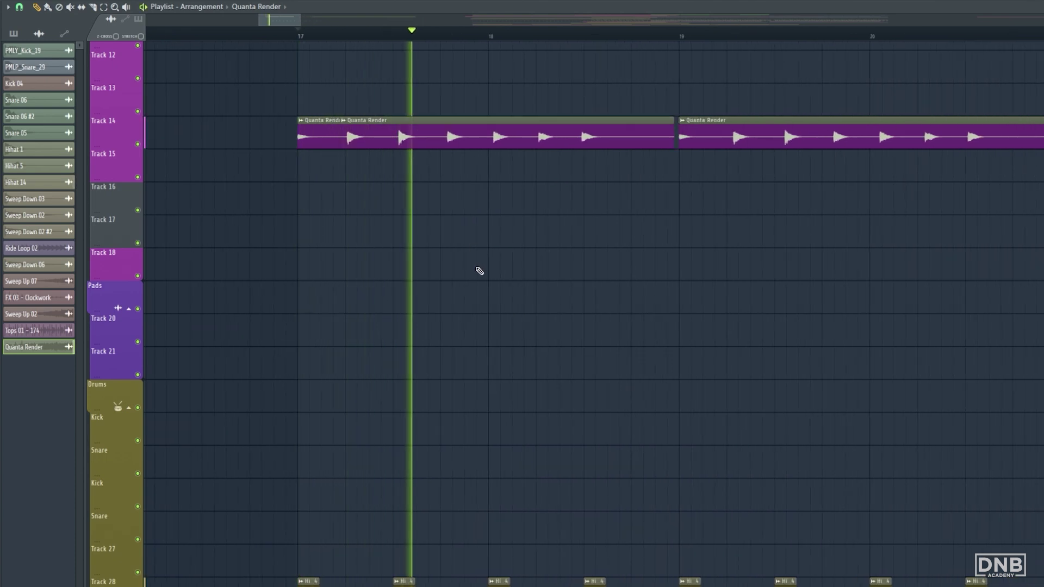
key("space")
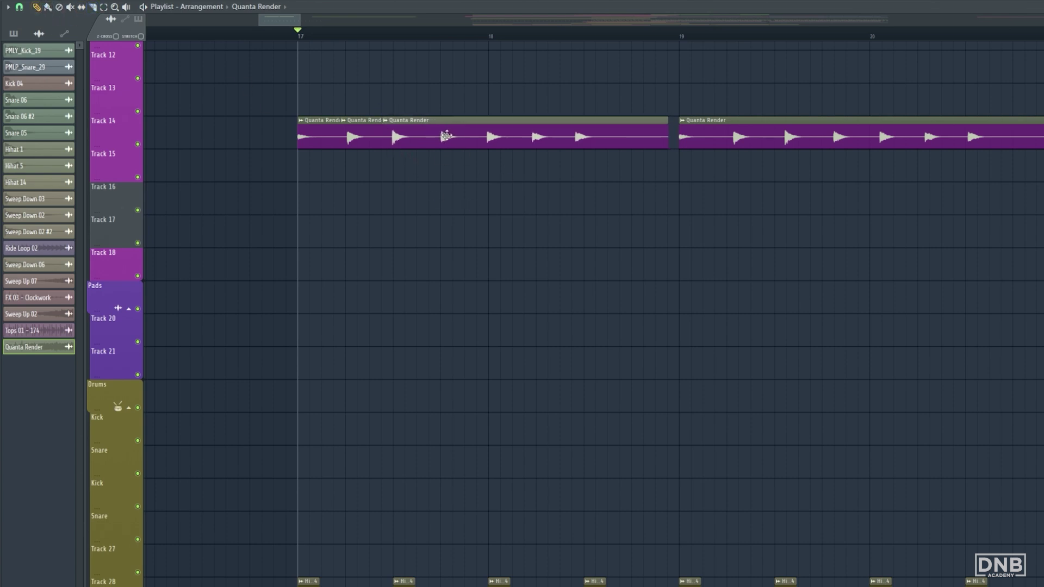
key("space")
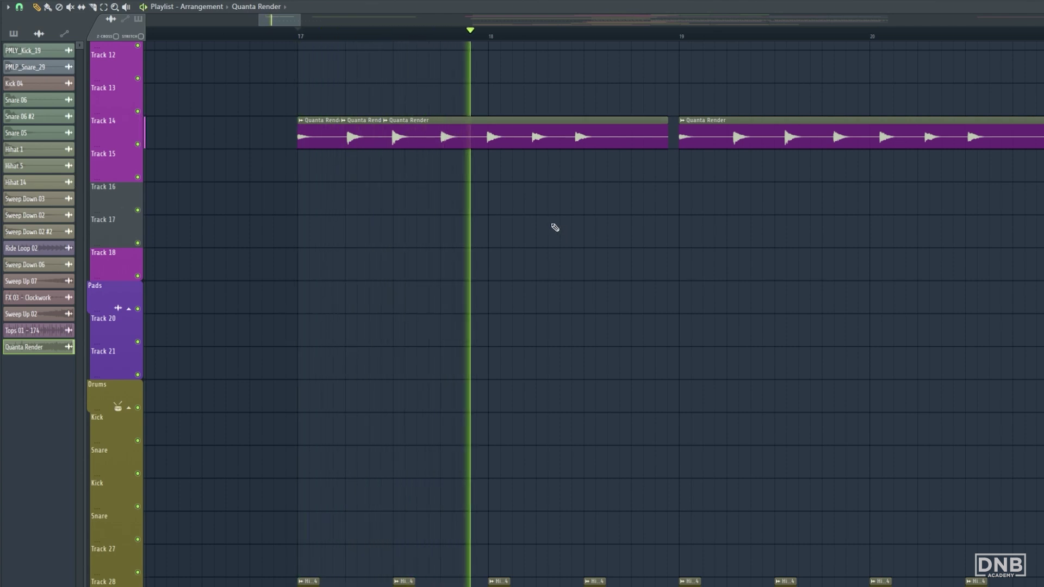
key("space")
key("space")
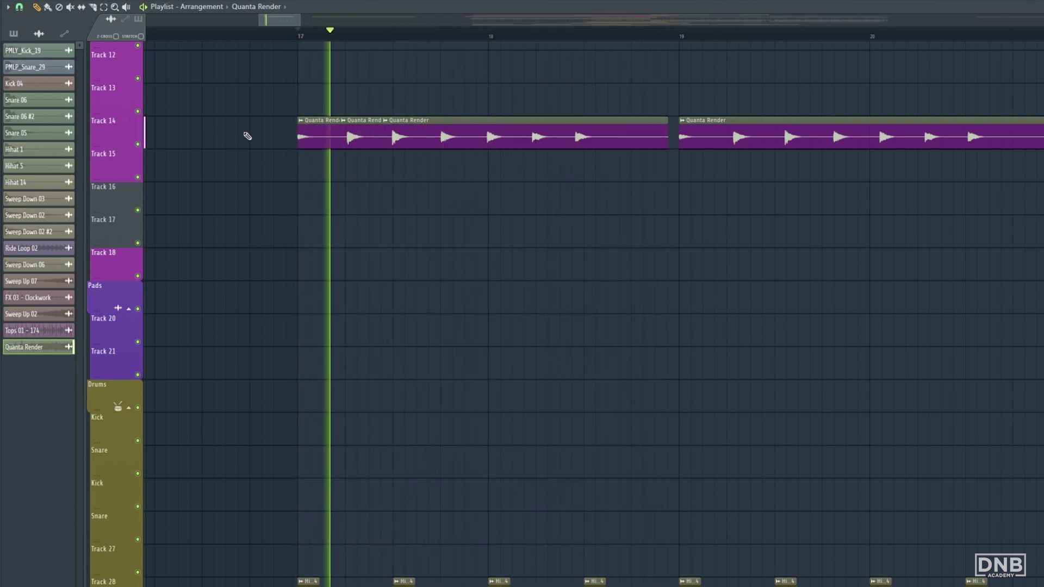
key("space")
key("space")
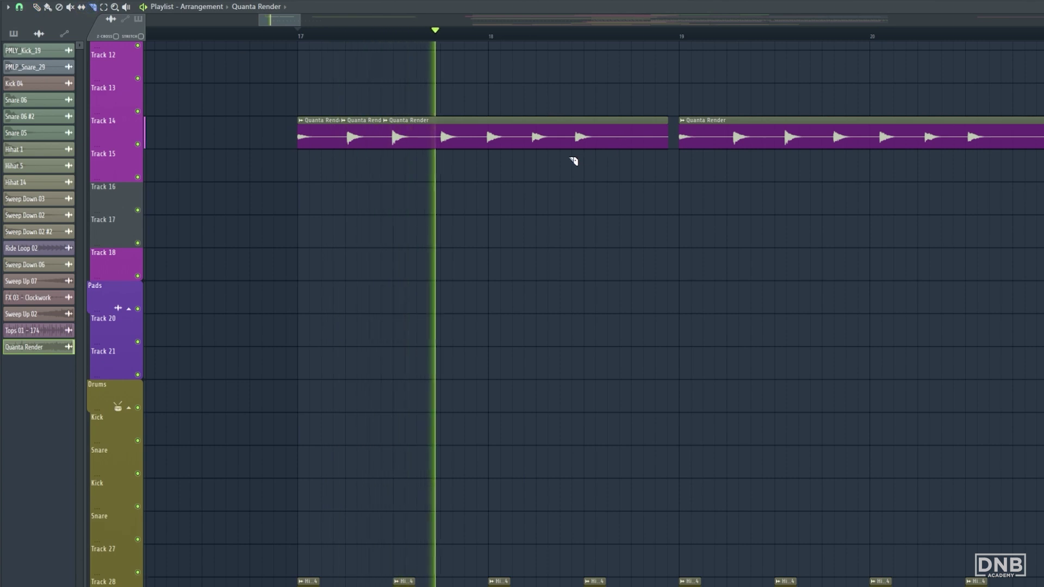
key("space")
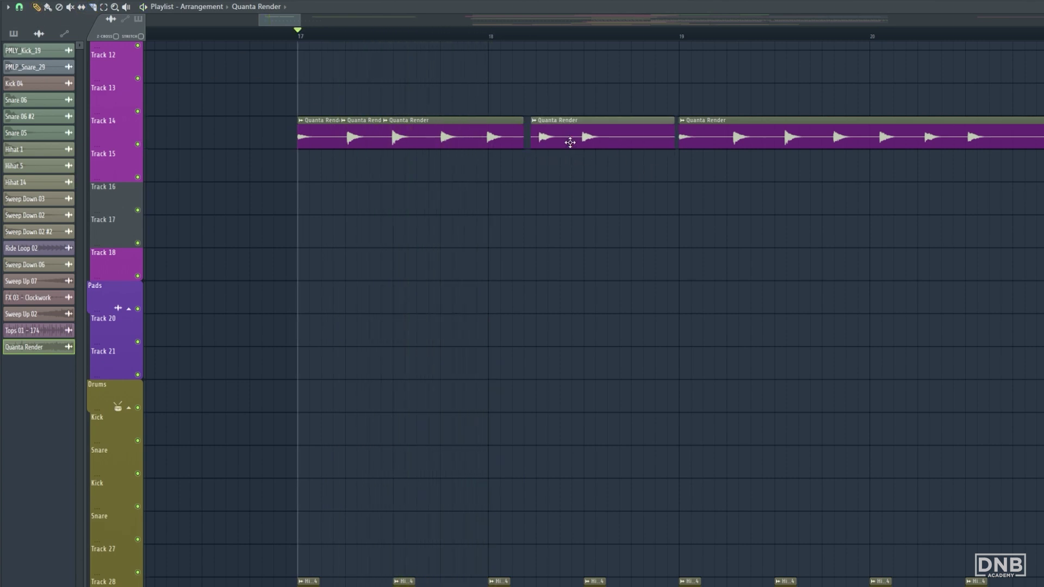
key("space")
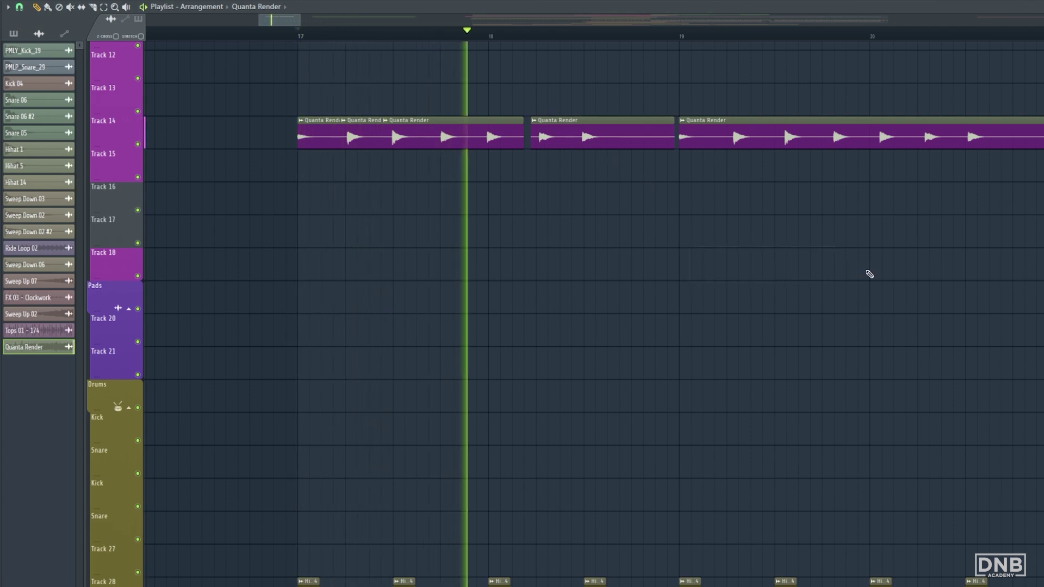
- Delete the third Track 14 slice and duplicate the remaining two after themselves with Ctrl+B
scroll(891, 276, "down", 3)
left_click_drag(910, 280, 689, 298)
left_click(689, 296)
right_click(689, 296)
key("space")
right_click(642, 146)
key("space")
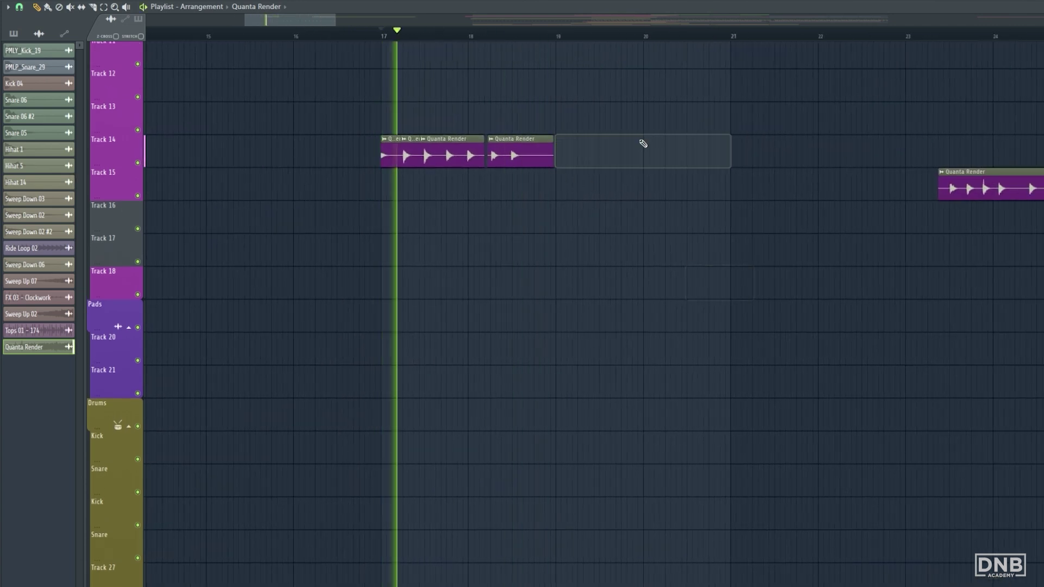
left_click_drag(599, 113, 388, 179)
key("ctrl+b")
left_click(815, 280)
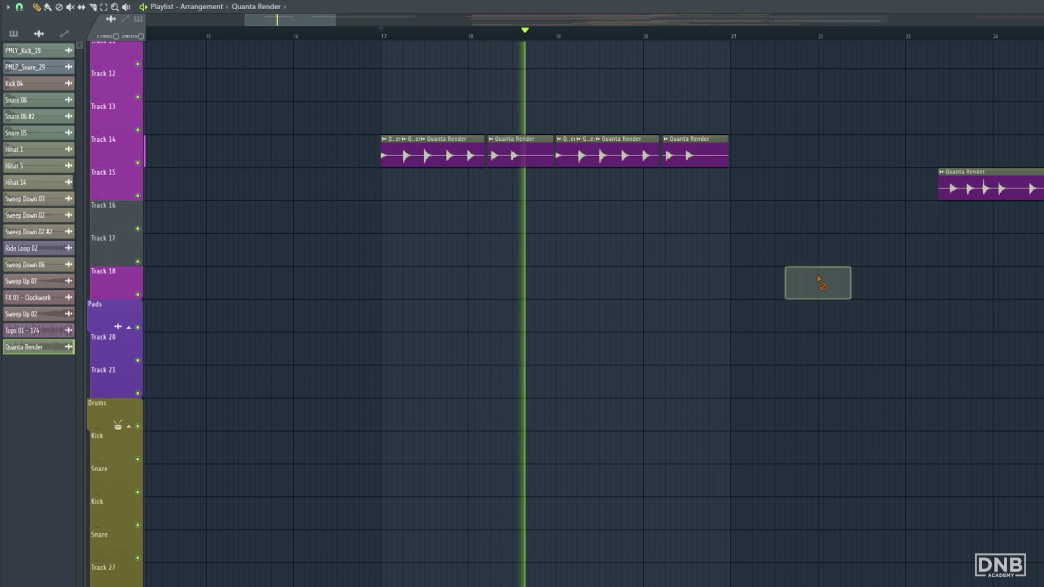
- Extend the Track 14 slices on through bar 25 and remove a stray clip from the Pads track
scroll(824, 298, "down", 3)
scroll(587, 298, "right", 3)
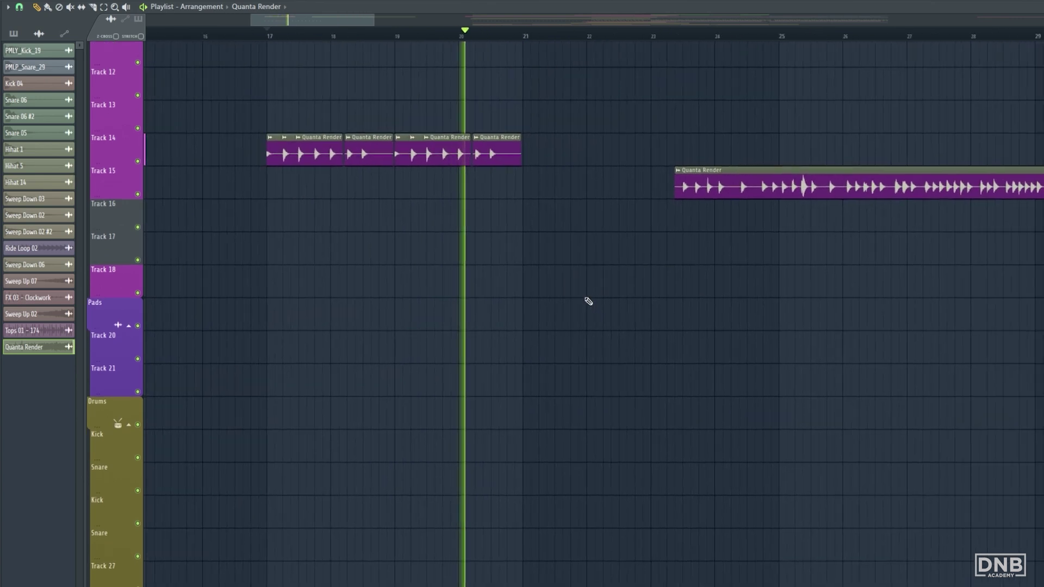
key("space")
left_click_drag(582, 140, 537, 158)
right_click(672, 311)
key("space")
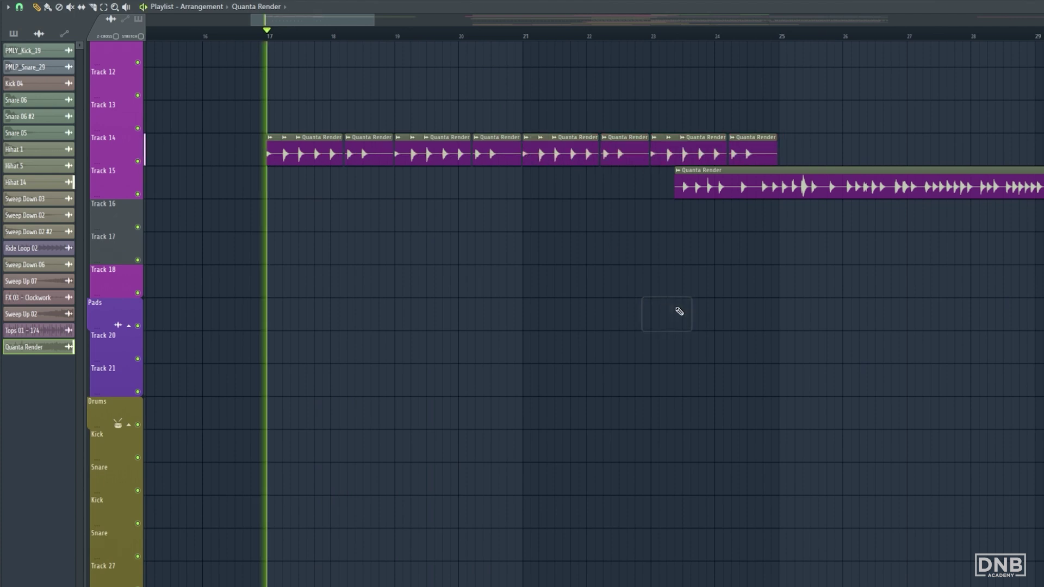
- Trial-place slices on Track 18, the Pads track and near bar 26, removing each one
scroll(580, 283, "down", 3)
scroll(581, 326, "up", 3)
scroll(582, 337, "right", 3)
left_click(604, 371)
right_click(613, 375)
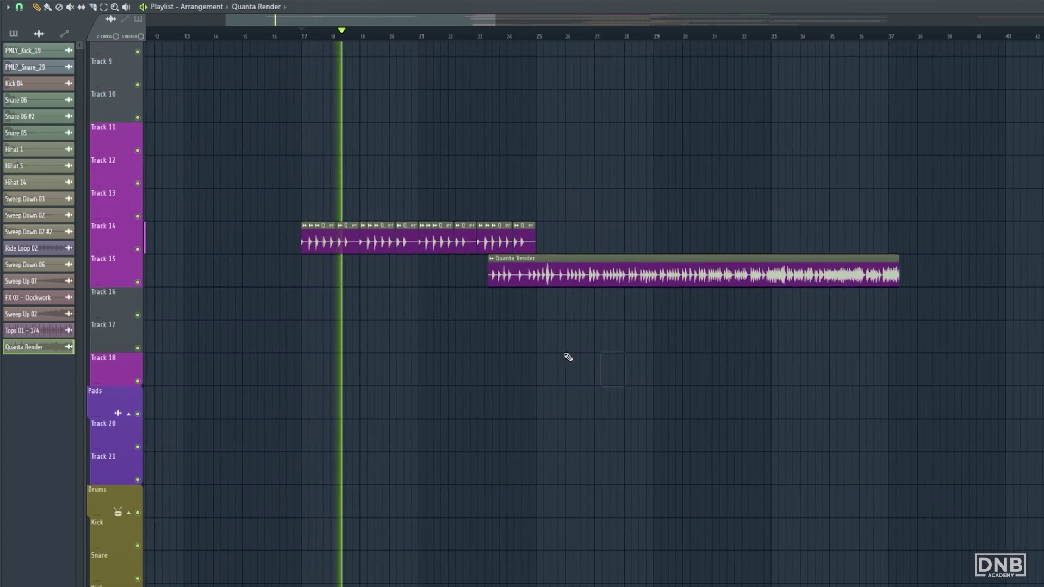
scroll(580, 345, "down", 2)
scroll(498, 375, "up", 2)
left_click_drag(497, 377, 601, 319)
left_click(602, 318)
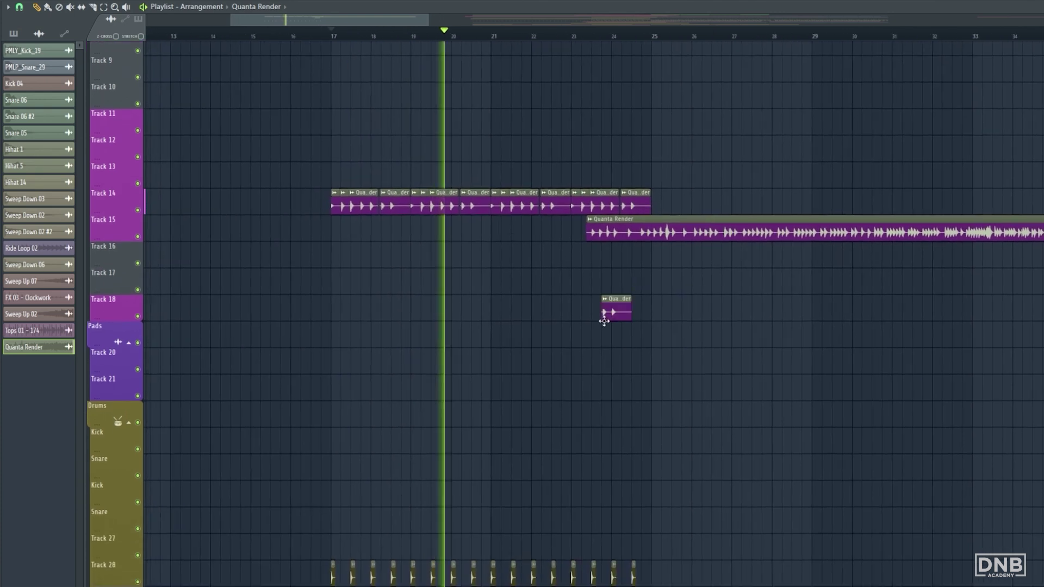
right_click(603, 314)
left_click(676, 334)
right_click(690, 337)
left_click(688, 331)
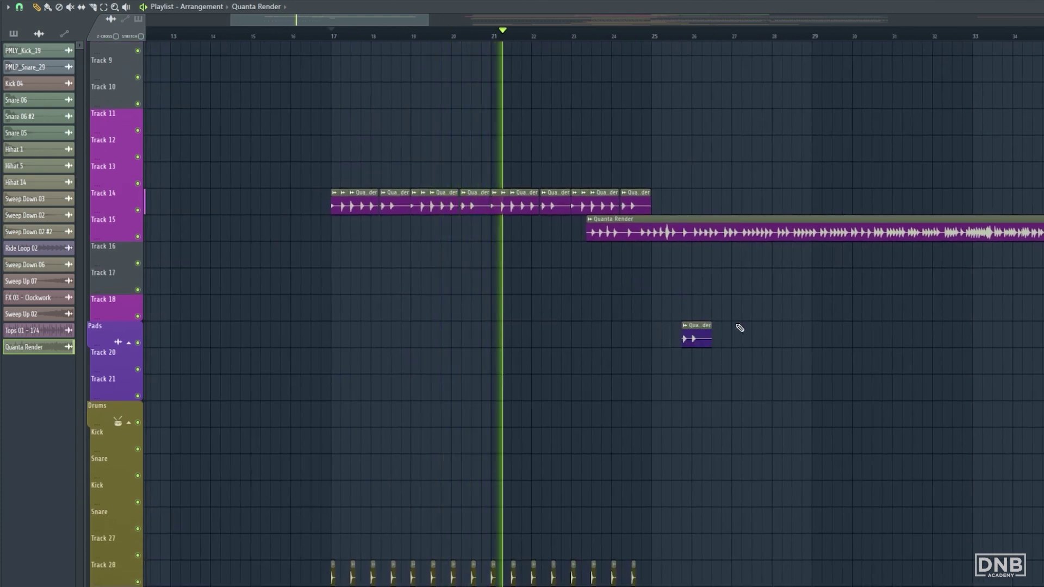
right_click(686, 330)
scroll(674, 329, "up", 2)
key("space")
left_click_drag(541, 251, 587, 261)
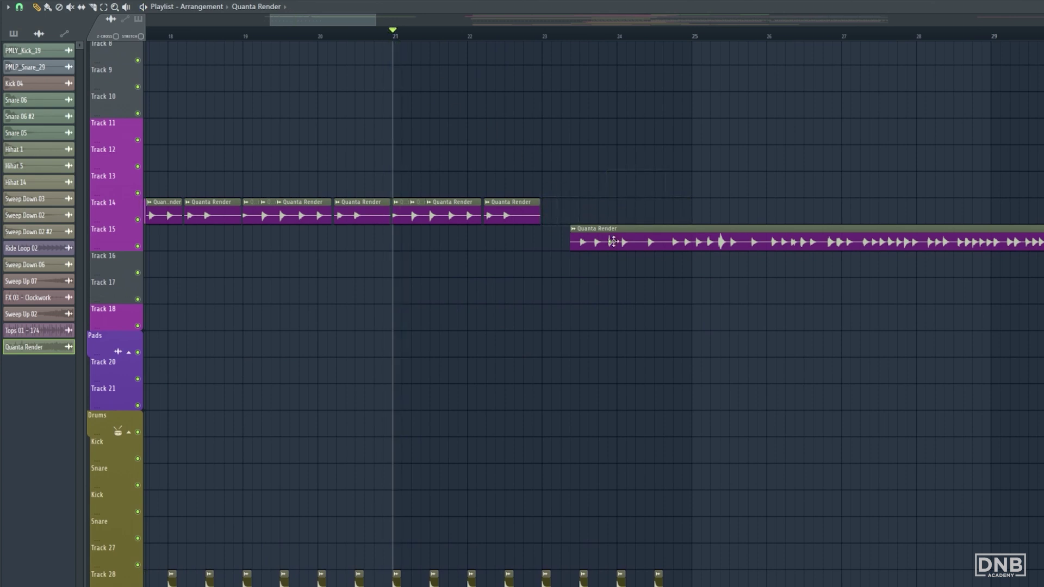
- Shift the Quanta Render clip earlier and audition it, removing a trial slice on Track 13
left_click_drag(613, 241, 578, 241)
left_click(566, 184)
key("space")
right_click(566, 184)
key("space")
left_click(496, 35)
key("space")
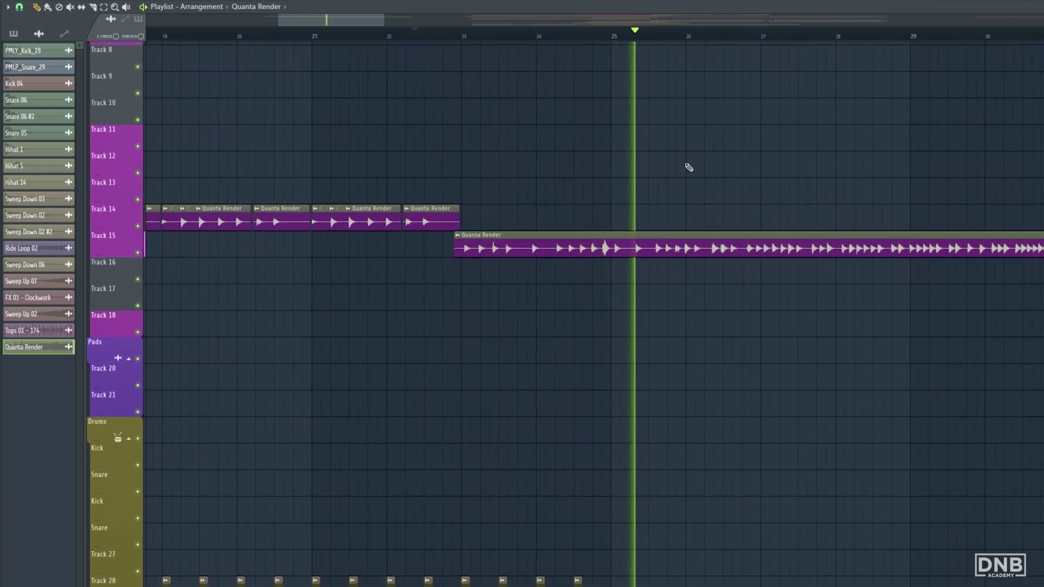
key("space")
- Trim the start of the long Track 15 render and cut it after bar 23, then audition
left_click_drag(455, 249, 502, 248)
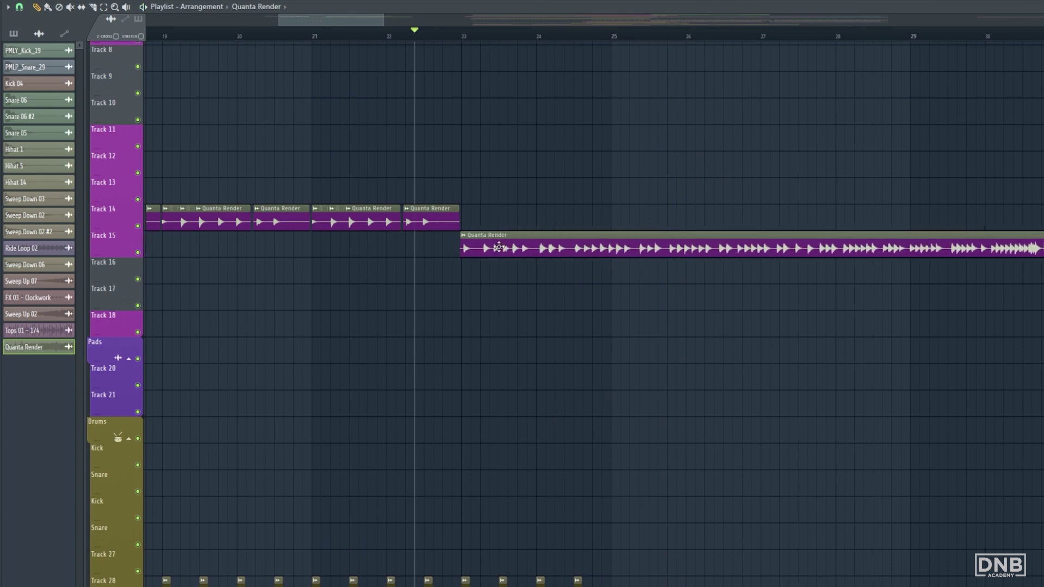
scroll(470, 217, "up", 3, "ctrl")
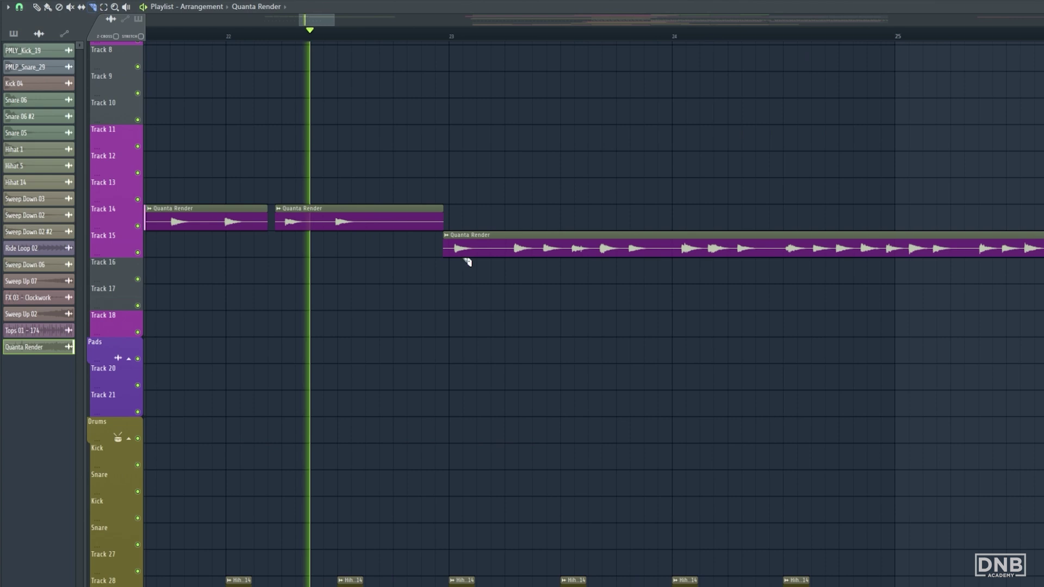
key("space")
left_click_drag(505, 264, 545, 244)
key("space")
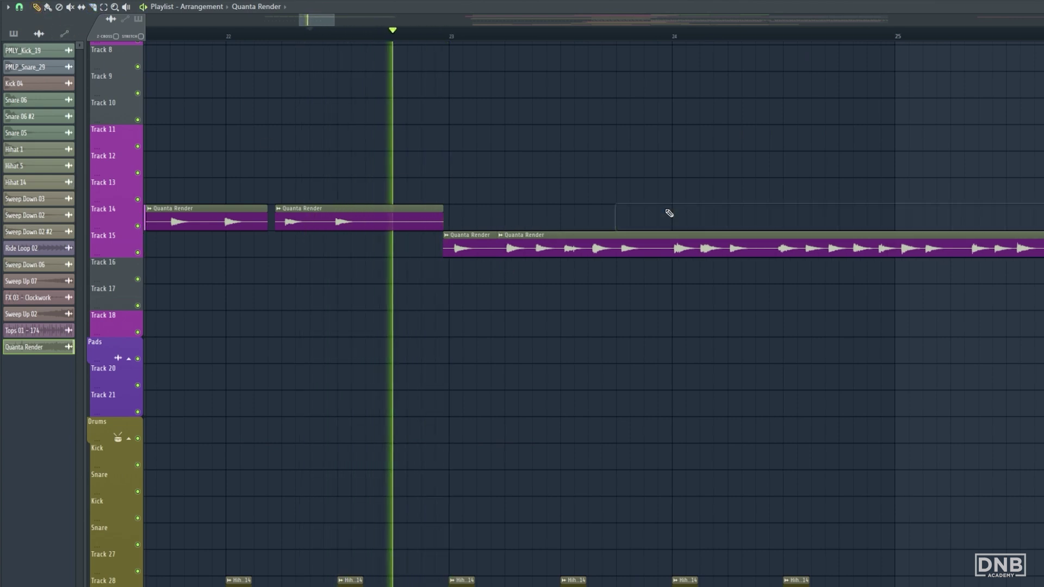
key("space")
key("space")
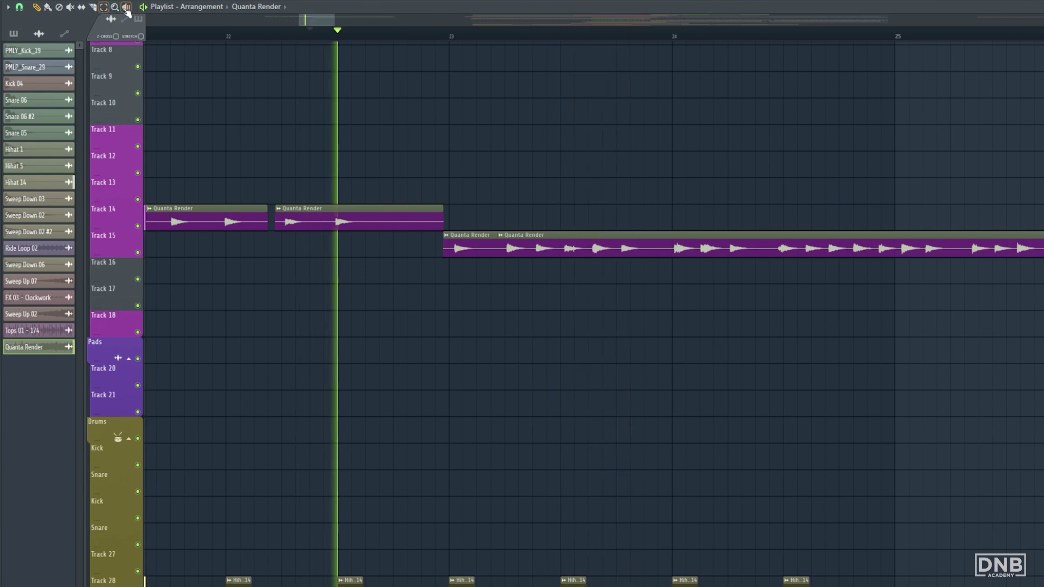
left_click(115, 8)
key("space")
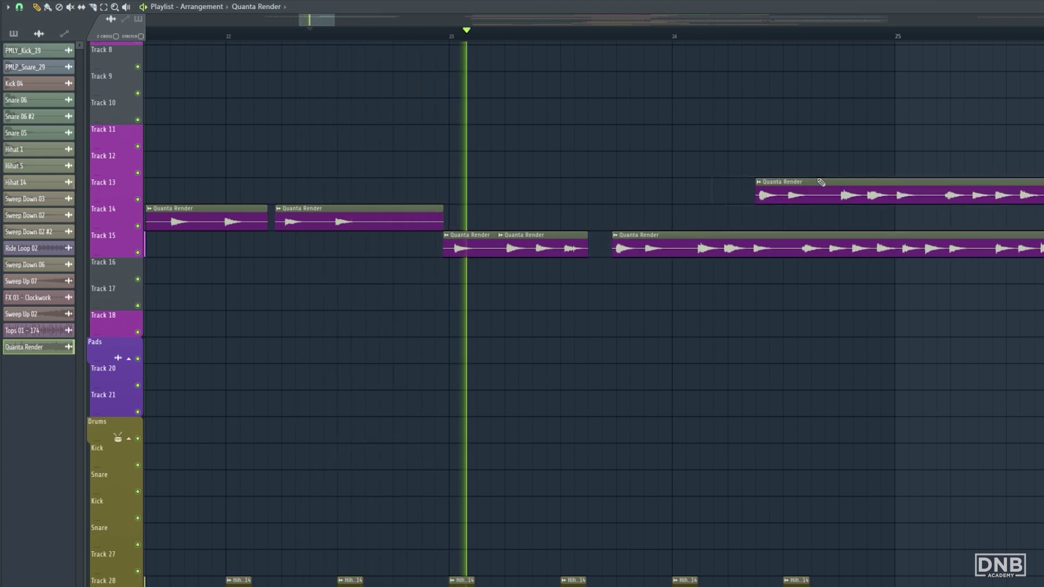
key("space")
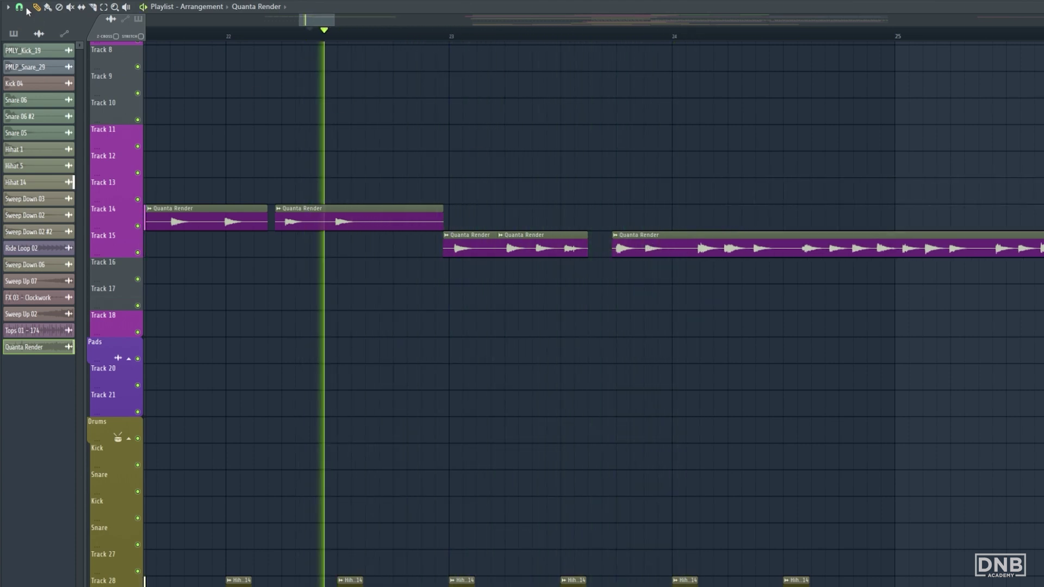
- Slice the Track 15 clip at bar 24 and again further on, moving the last piece past bar 25
left_click(93, 7)
left_click_drag(677, 261, 662, 224)
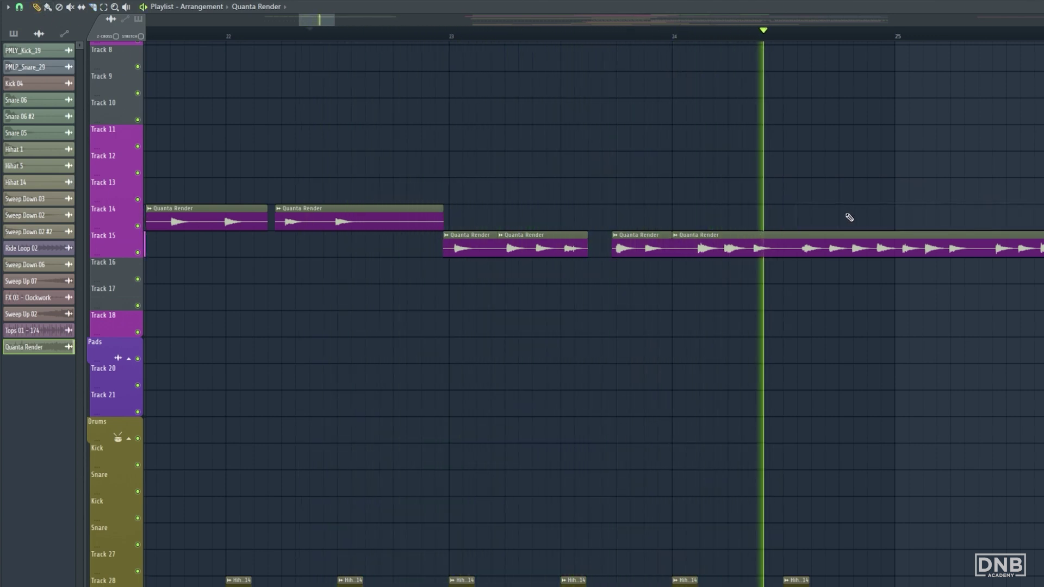
left_click_drag(782, 271, 780, 224)
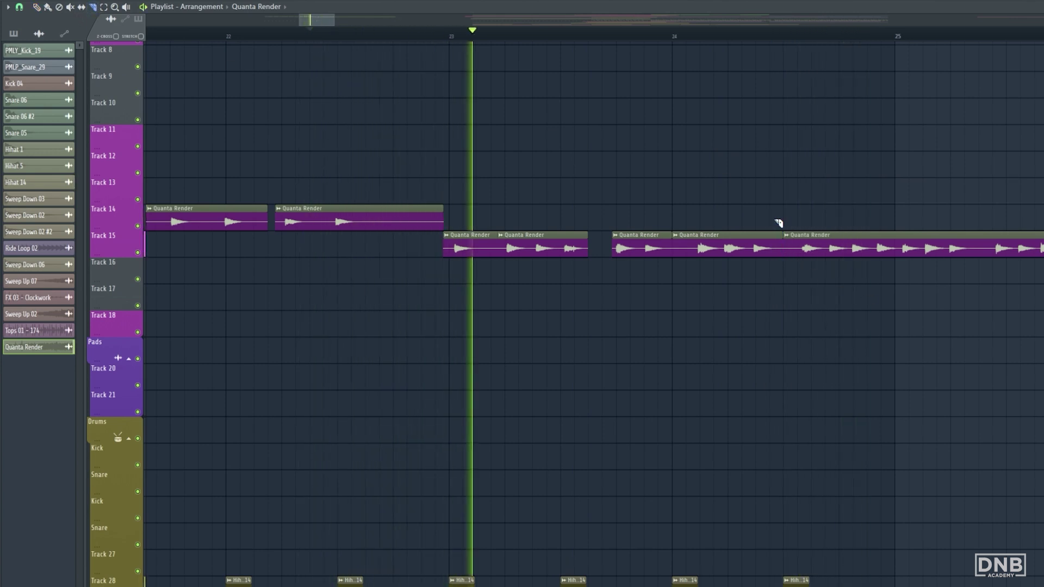
left_click(37, 8)
key("space")
key("space")
left_click_drag(866, 251, 1042, 252)
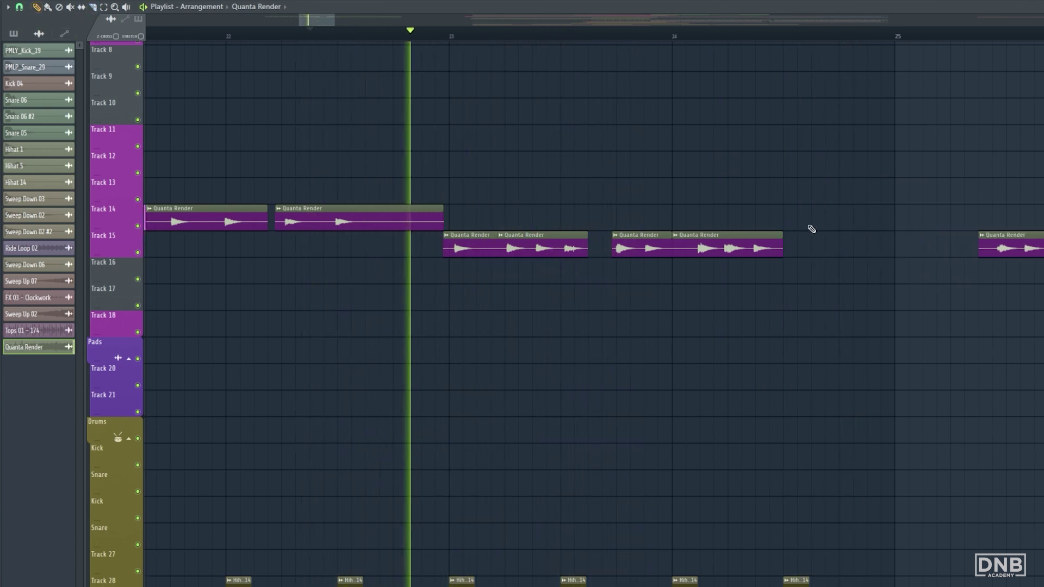
scroll(806, 227, "down", 5)
scroll(804, 220, "down", 2)
- Move the four short Quanta Render slices from Track 15 up onto Track 14
scroll(804, 220, "up", 4)
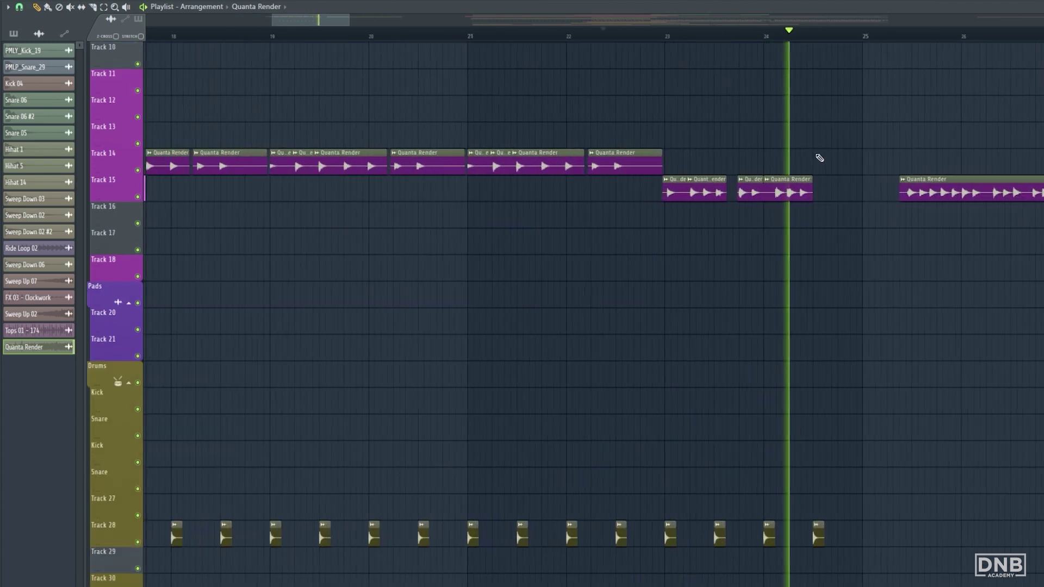
left_click_drag(782, 184, 587, 187)
left_click_drag(856, 136, 547, 211)
left_click_drag(548, 192, 551, 165)
left_click(600, 217)
right_click(602, 218)
- Audition from bar 17, then shift the long Quanta Render clip out to bar 37
scroll(540, 244, "down", 3)
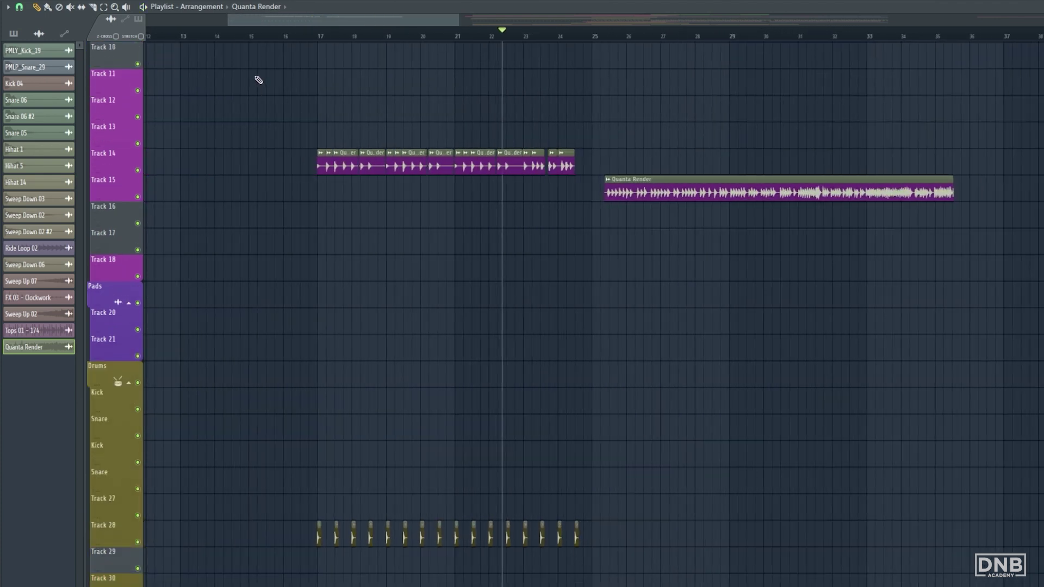
key("space")
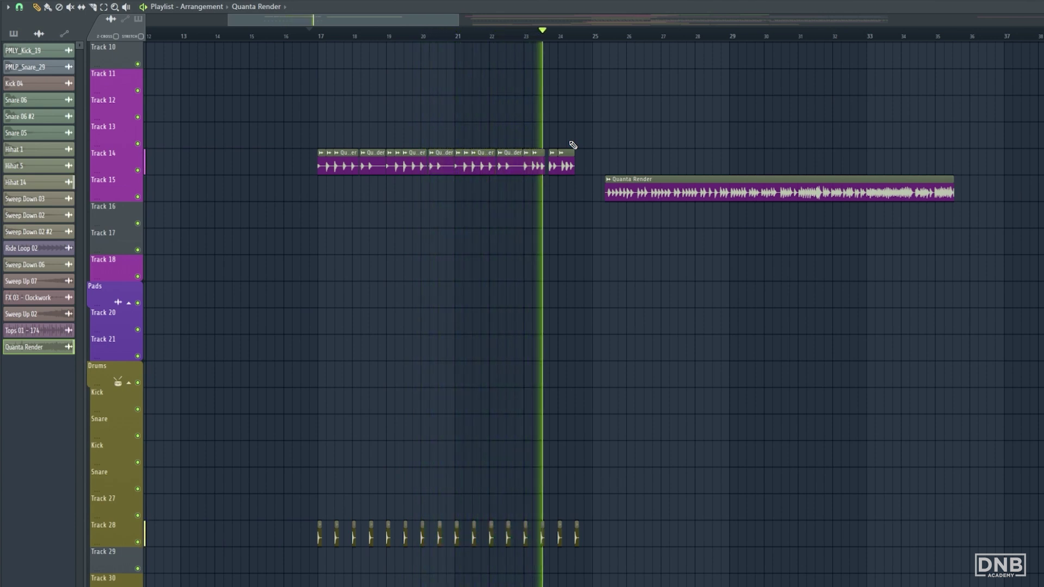
key("space")
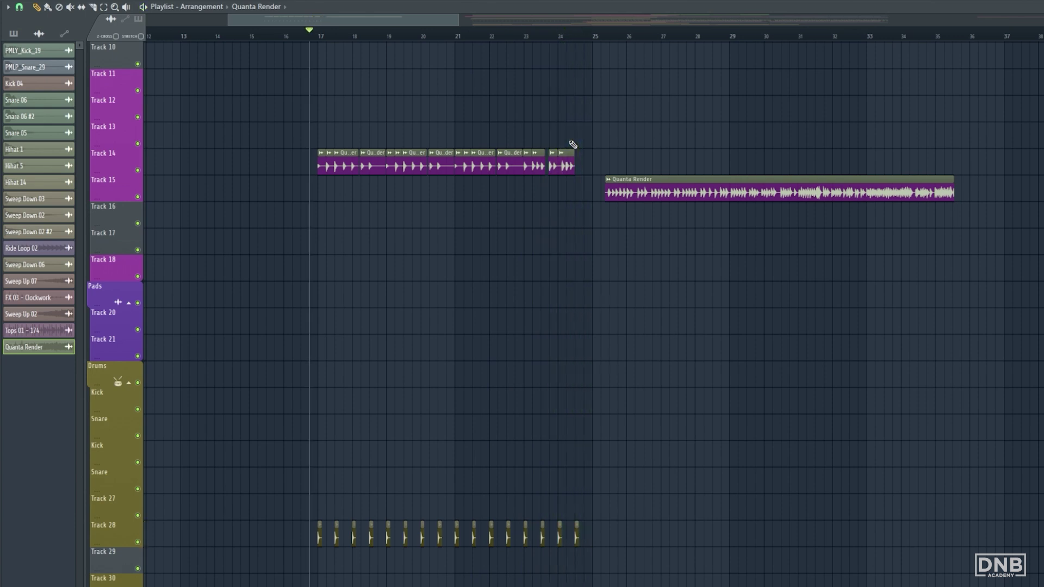
scroll(648, 215, "down", 2, "ctrl")
left_click_drag(656, 191, 958, 268)
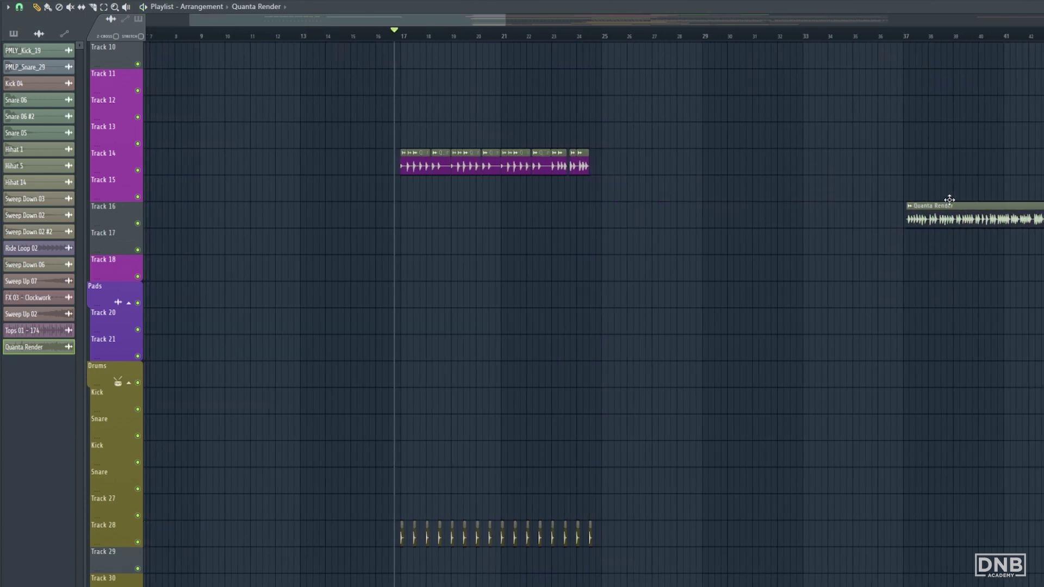
- Copy the chopped Track 14 slices so they repeat across bars 25–33
scroll(521, 228, "up", 2, "ctrl")
left_click_drag(708, 124, 315, 202)
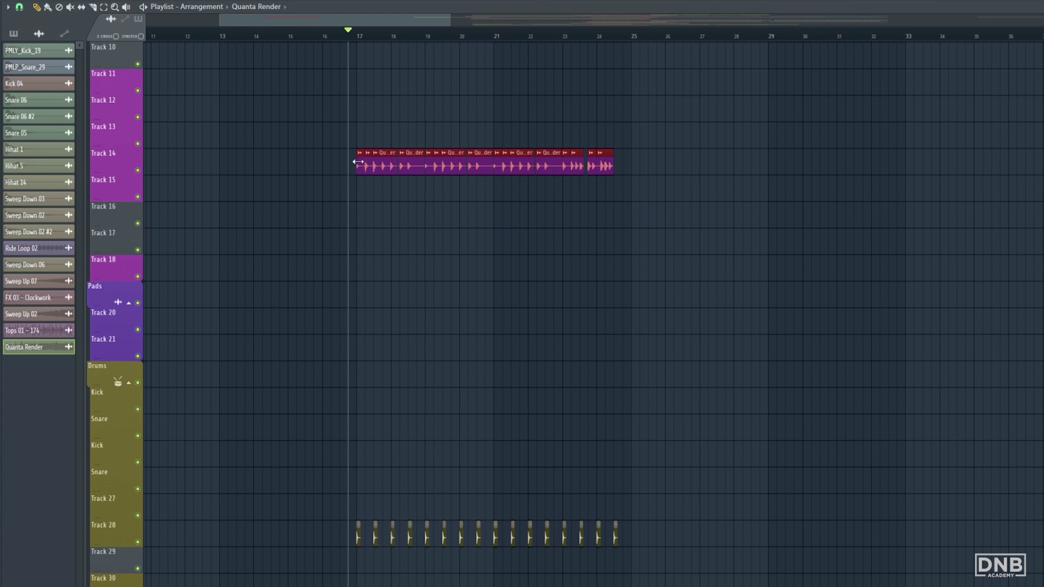
left_click_drag(360, 163, 653, 172, "shift")
left_click(645, 265)
right_click(679, 269)
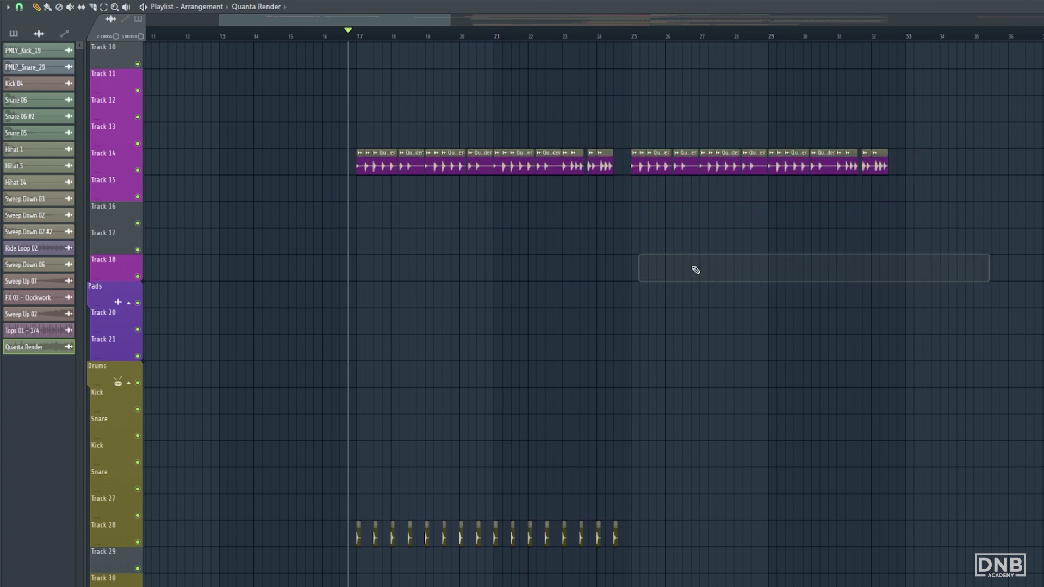
scroll(391, 154, "down", 5, "ctrl")
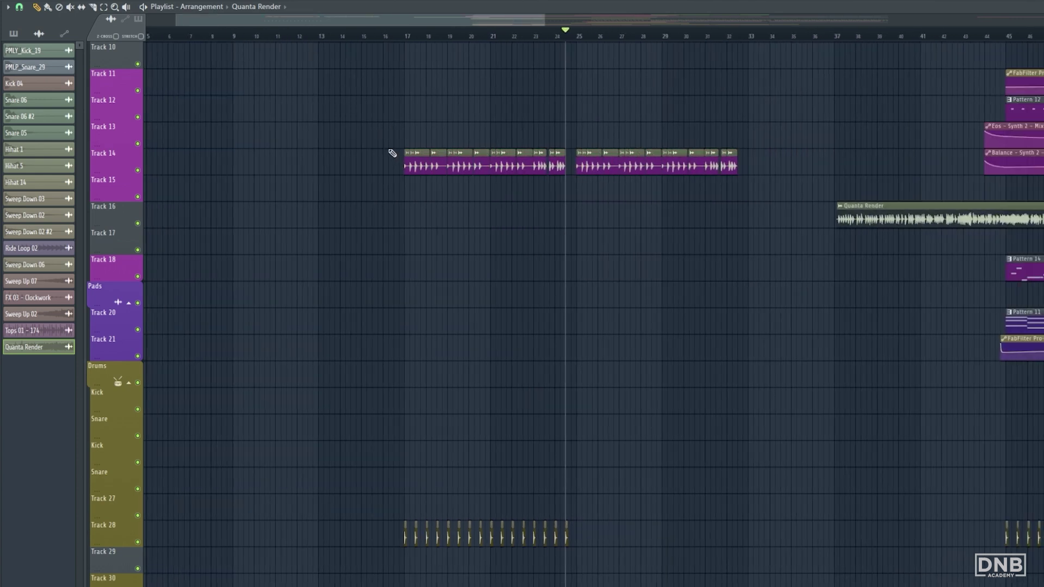
- Reposition the long Quanta Render clip near bar 49
scroll(624, 256, "up", 1)
left_click_drag(732, 258, 817, 462)
scroll(601, 433, "up", 3, "ctrl")
left_click_drag(601, 433, 687, 335)
- Try placing a Pattern 6 clip during playback, then delete it
scroll(680, 392, "down", 3, "ctrl")
left_click_drag(674, 438, 677, 266)
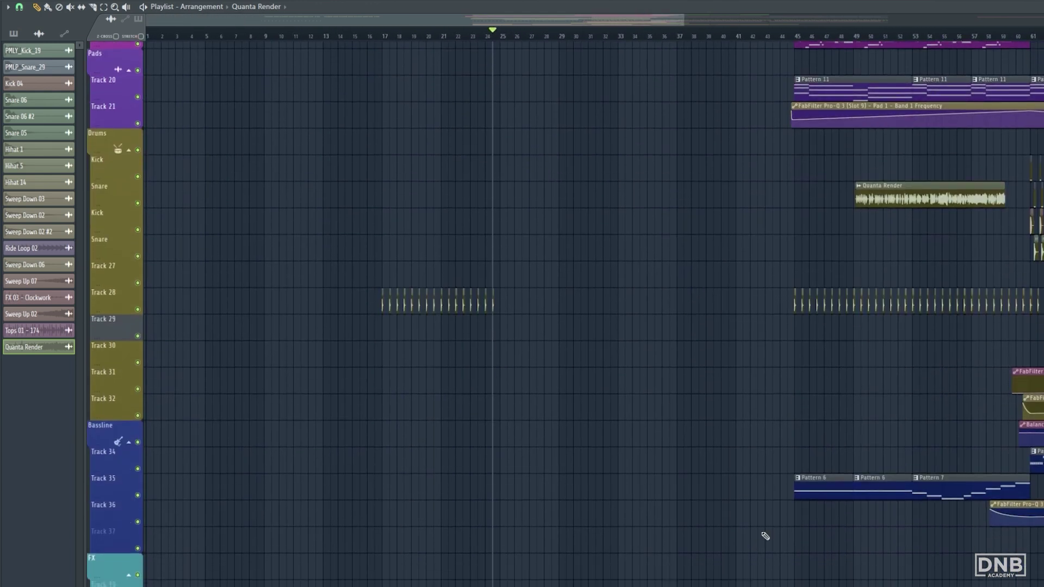
left_click(800, 492)
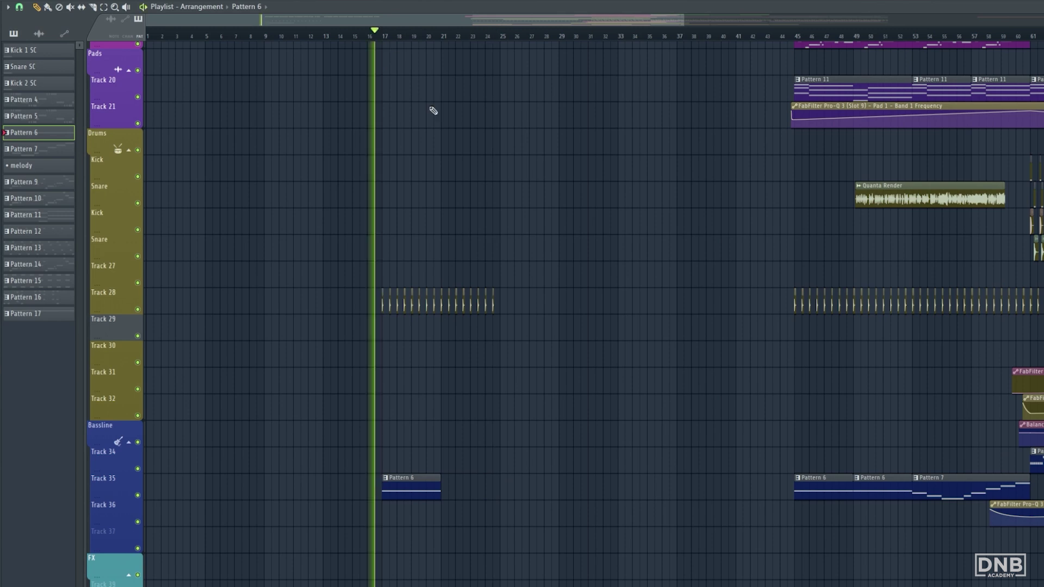
key("space")
left_click(571, 240)
right_click(584, 240)
- Audition the arrangement from the start while browsing Tracks 9–28
scroll(533, 239, "up", 3, "ctrl")
left_click_drag(510, 238, 697, 292)
key("space")
left_click_drag(617, 186, 598, 426)
scroll(631, 423, "down", 3, "ctrl")
scroll(741, 475, "down", 3, "alt")
scroll(750, 478, "up", 2, "alt")
key("space")
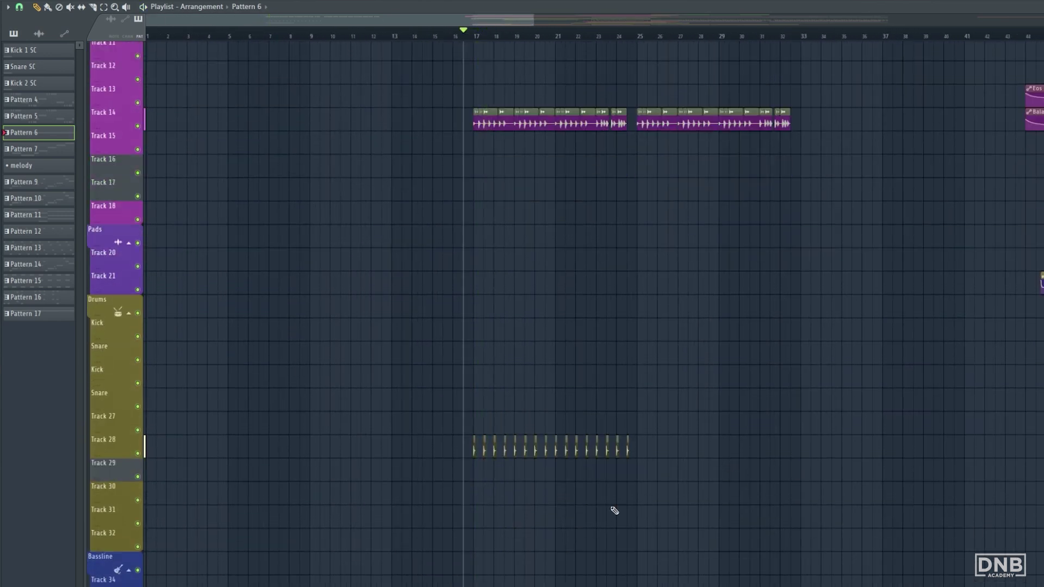
- Scroll the playlist to the Vox and Synths tracks
left_click_drag(798, 288, 594, 494)
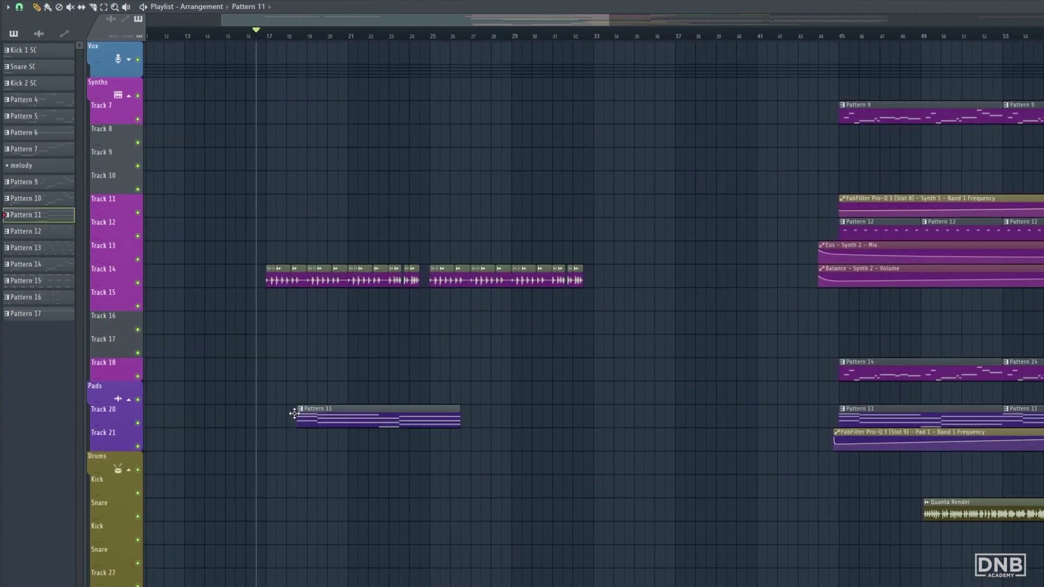
scroll(337, 353, "up", 1, "ctrl")
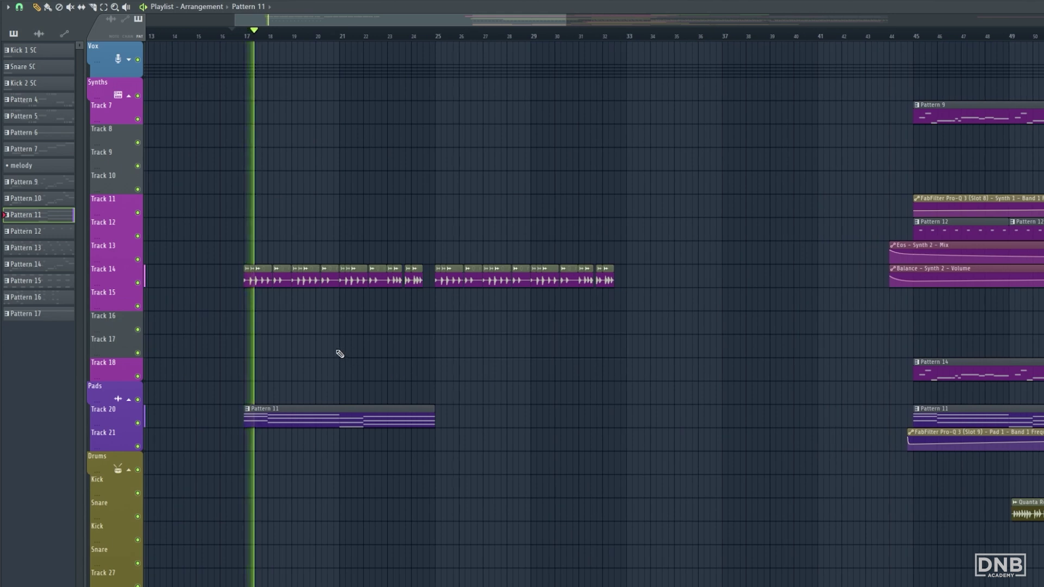
scroll(386, 350, "left", 3)
scroll(435, 342, "up", 2, "ctrl")
double_click(429, 280)
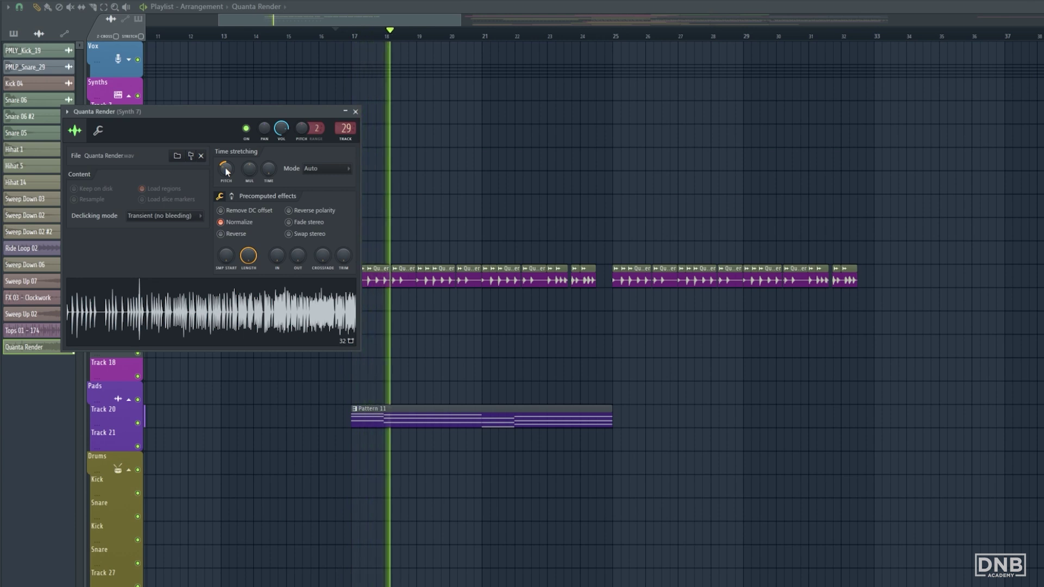
left_click(356, 111)
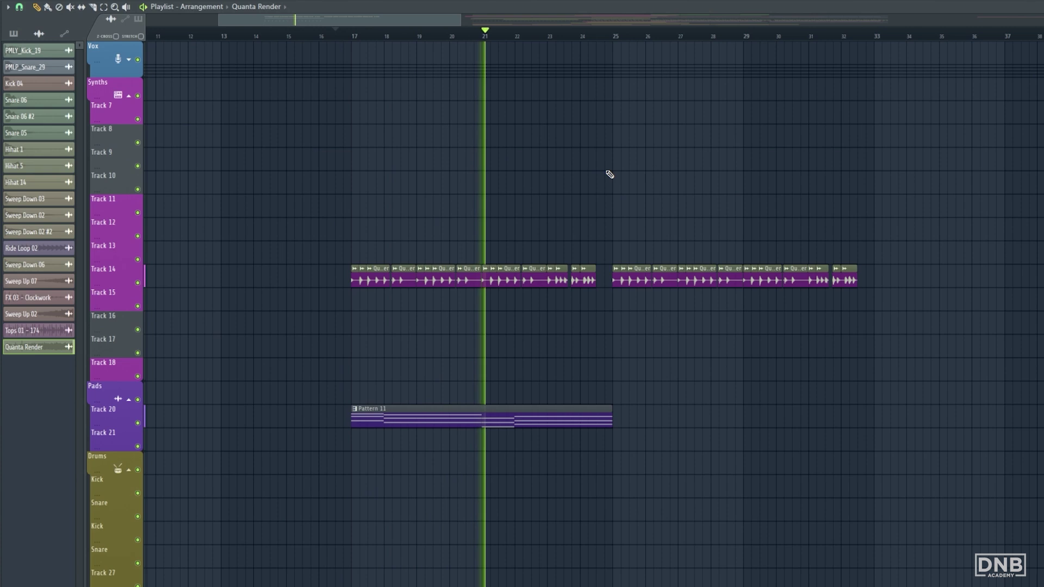
- Paint two Pattern 6 bass clips on Track 35 starting at bar 17
scroll(591, 155, "up", 2)
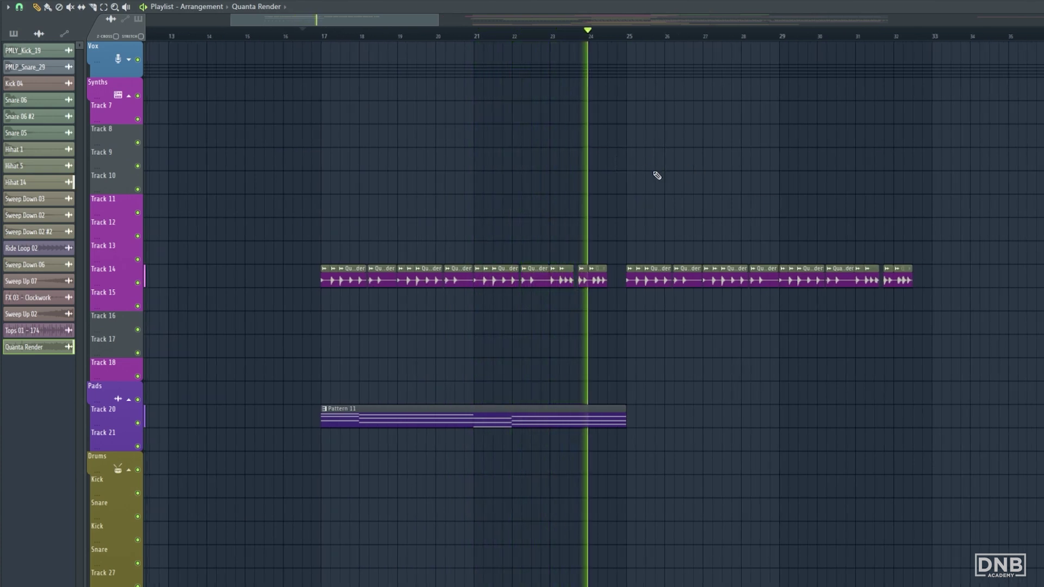
scroll(657, 173, "down", 3)
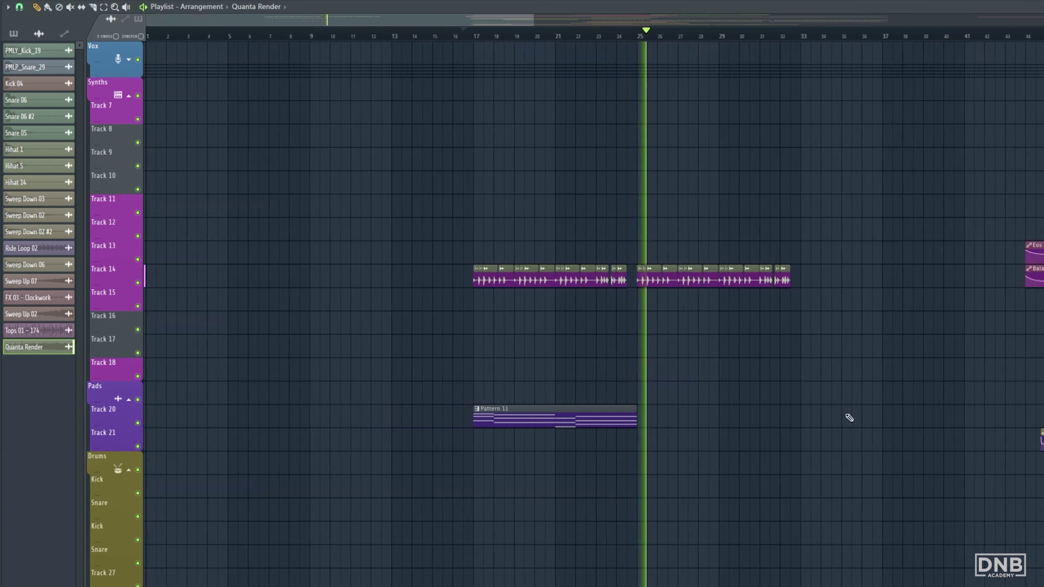
key("space")
scroll(797, 137, "down", 5)
left_click(1025, 466)
left_click(481, 454)
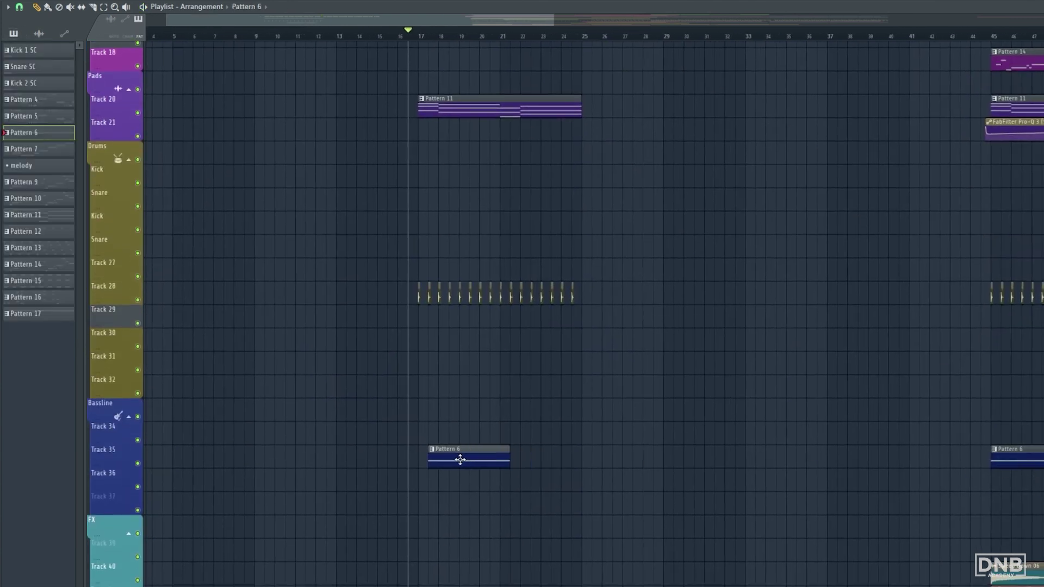
left_click(507, 472)
- Remove three misplaced Pattern 6 clips from the upper tracks
scroll(622, 389, "up", 1)
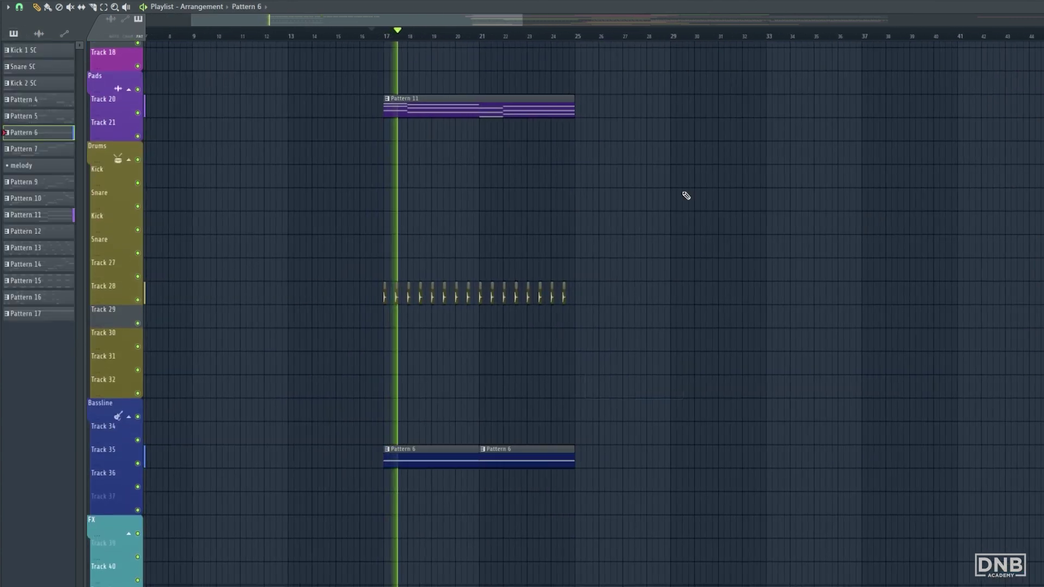
scroll(685, 193, "up", 3)
left_click(711, 336)
right_click(713, 338)
left_click(702, 338)
right_click(703, 338)
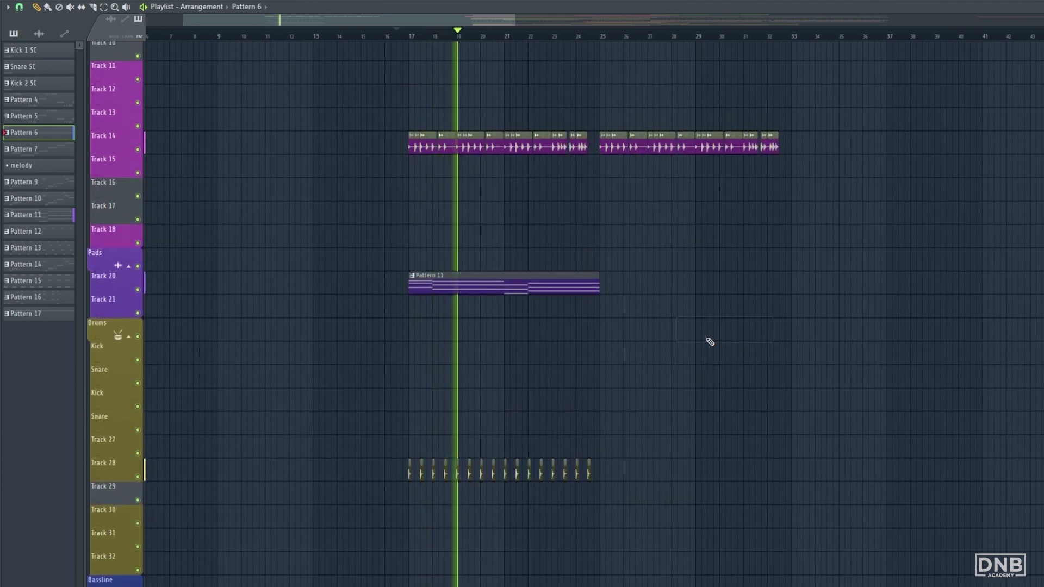
left_click(702, 311)
right_click(702, 310)
- Bring the Track 14 slices into view and open the Mixer with F9
scroll(717, 241, "up", 1)
left_click_drag(711, 229, 594, 324)
key("F9")
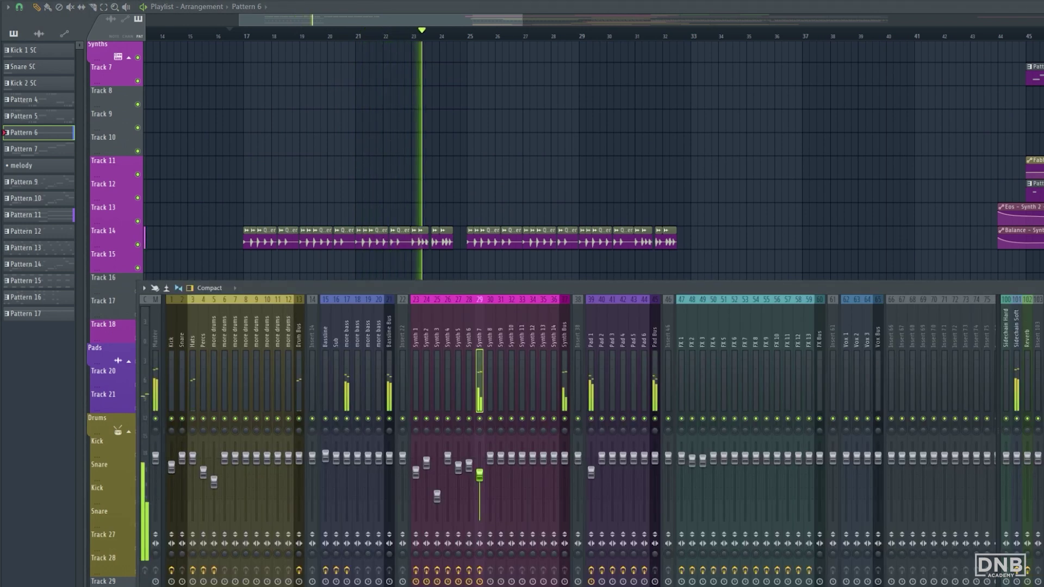
- Raise Synth 7's Eos reverb mix to 10% and clear a stray playlist clip
left_click(1040, 359)
left_click_drag(234, 243, 233, 217)
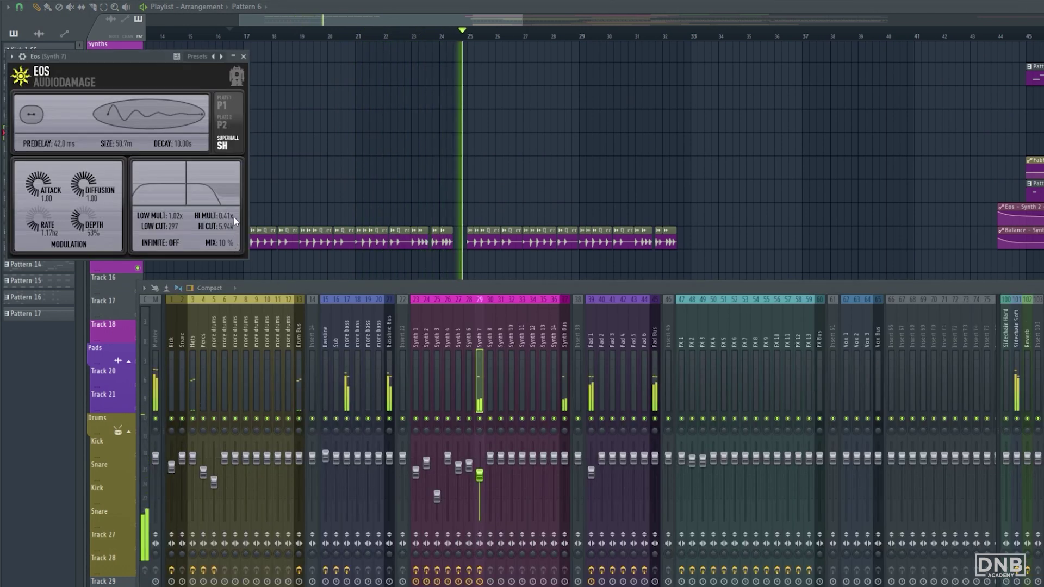
left_click(625, 199)
right_click(629, 200)
- Restart playback around bar 22 to audition the arrangement
key("space")
key("space")
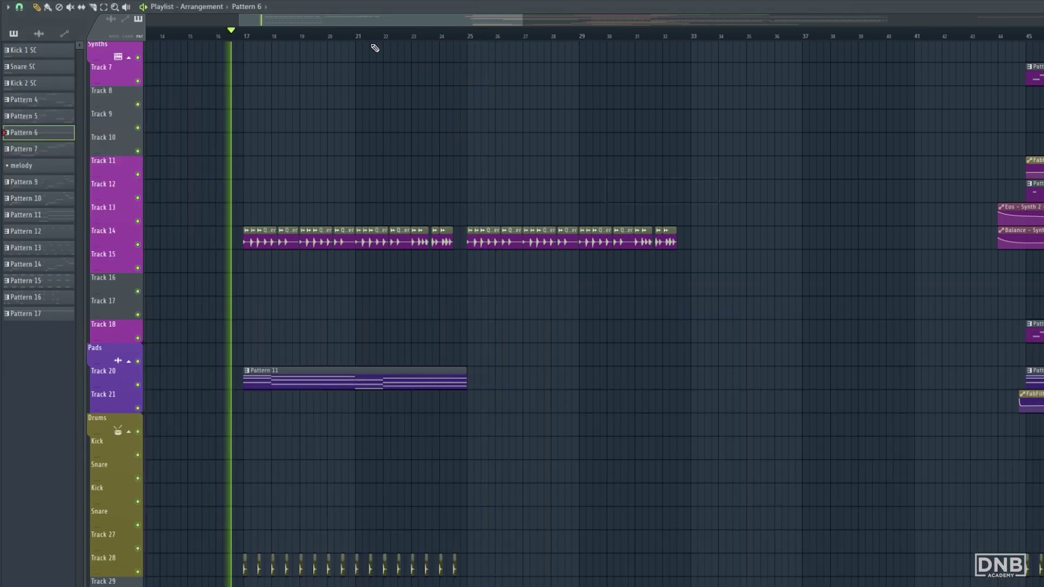
left_click(405, 36)
scroll(589, 145, "up", 4)
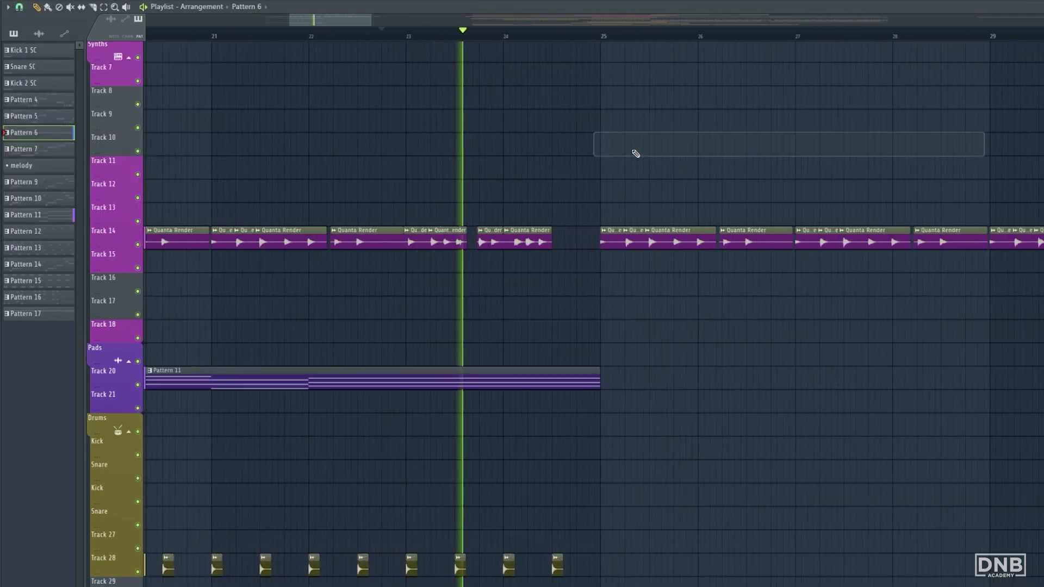
scroll(511, 175, "up", 1)
key("space")
key("space")
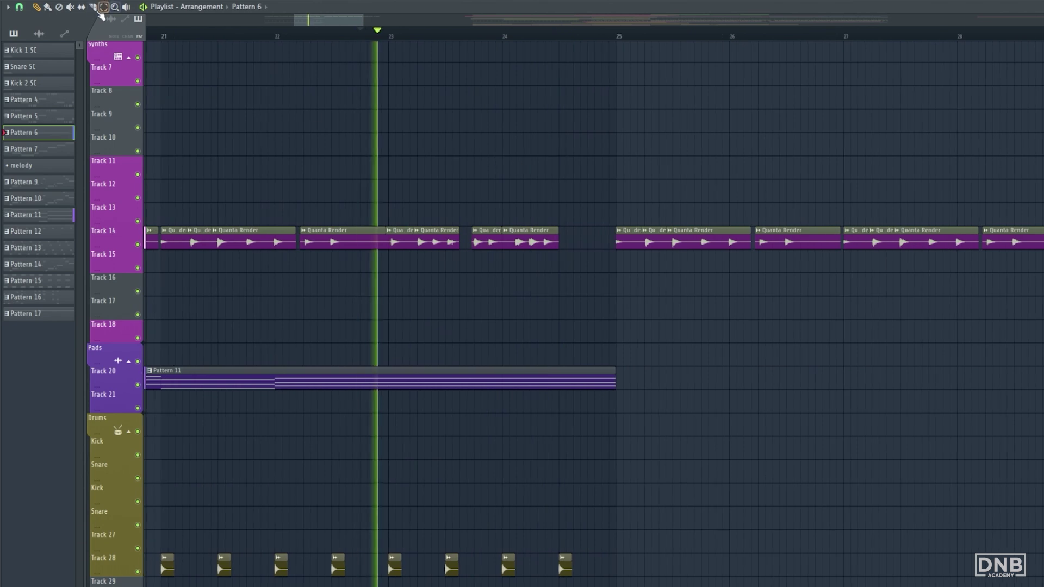
- With the slice tool, nudge the small Track 14 Quanta Render slice to just before bar 25
left_click(95, 8)
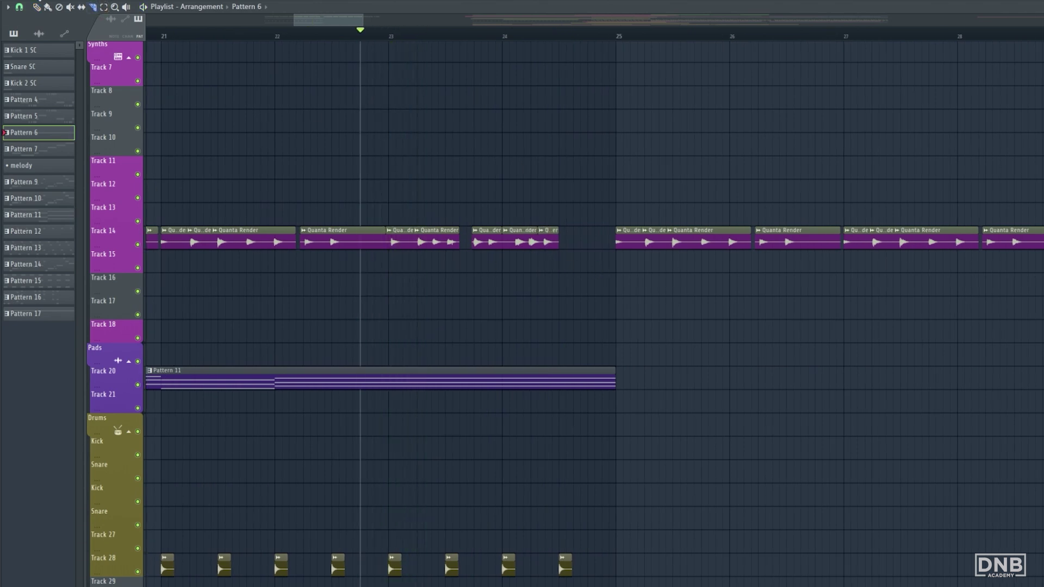
scroll(625, 231, "up", 2)
left_click_drag(514, 245, 518, 244)
left_click(616, 188)
right_click(616, 186)
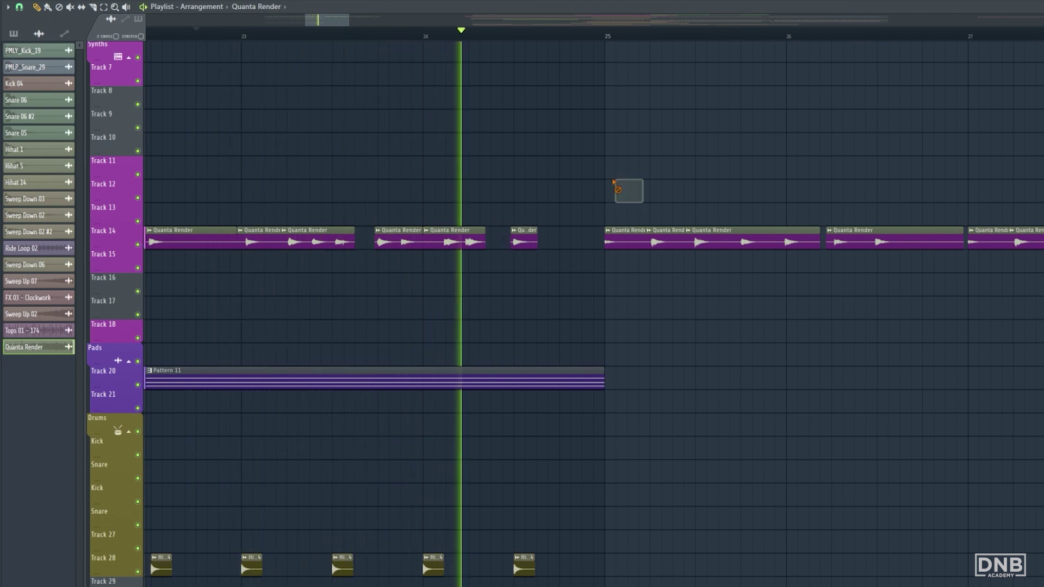
key("space")
key("space")
left_click_drag(519, 244, 545, 245)
left_click(605, 190)
right_click(605, 190)
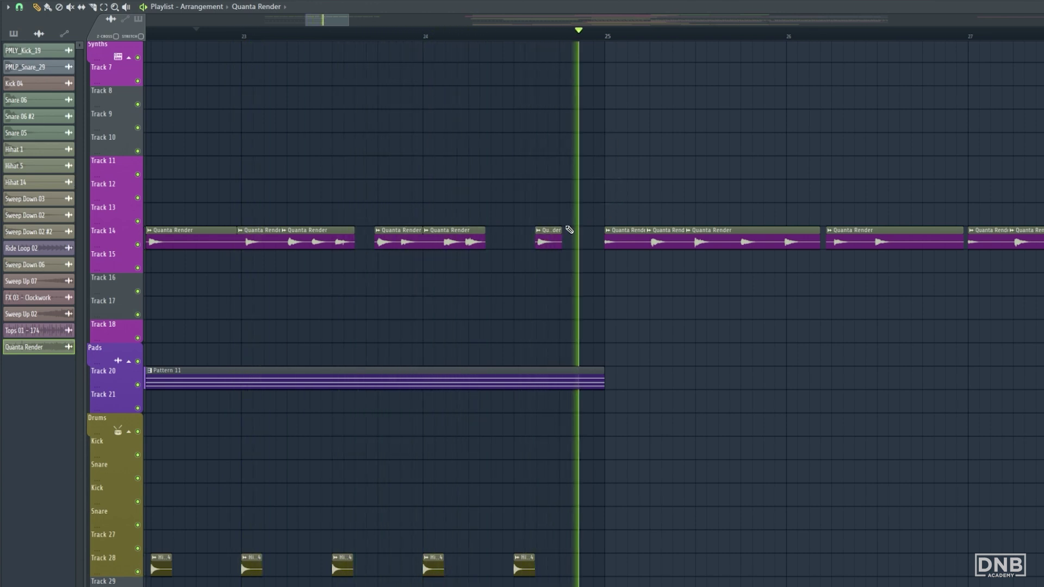
scroll(552, 180, "down", 10)
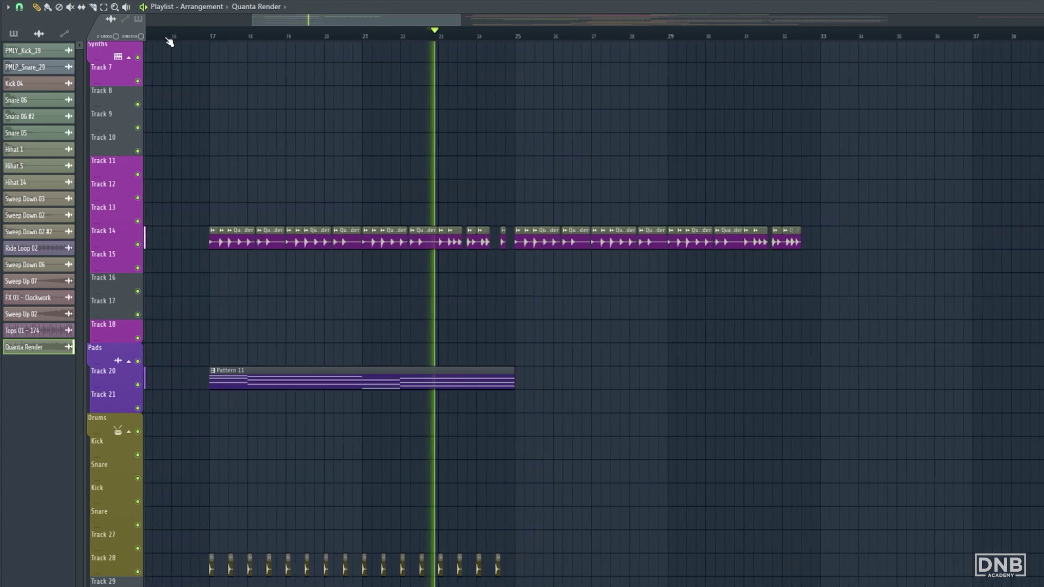
double_click(242, 239)
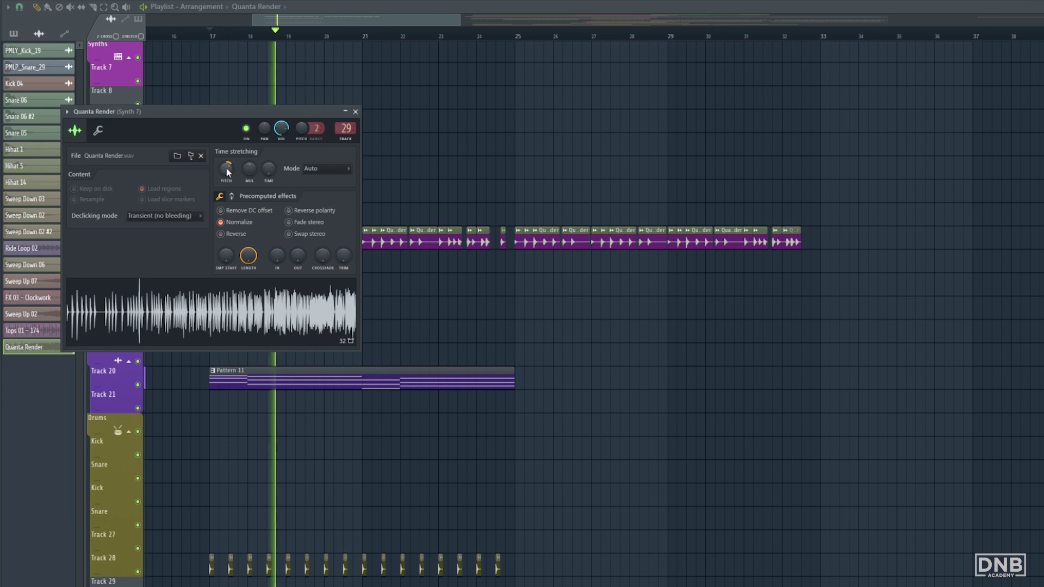
left_click(356, 112)
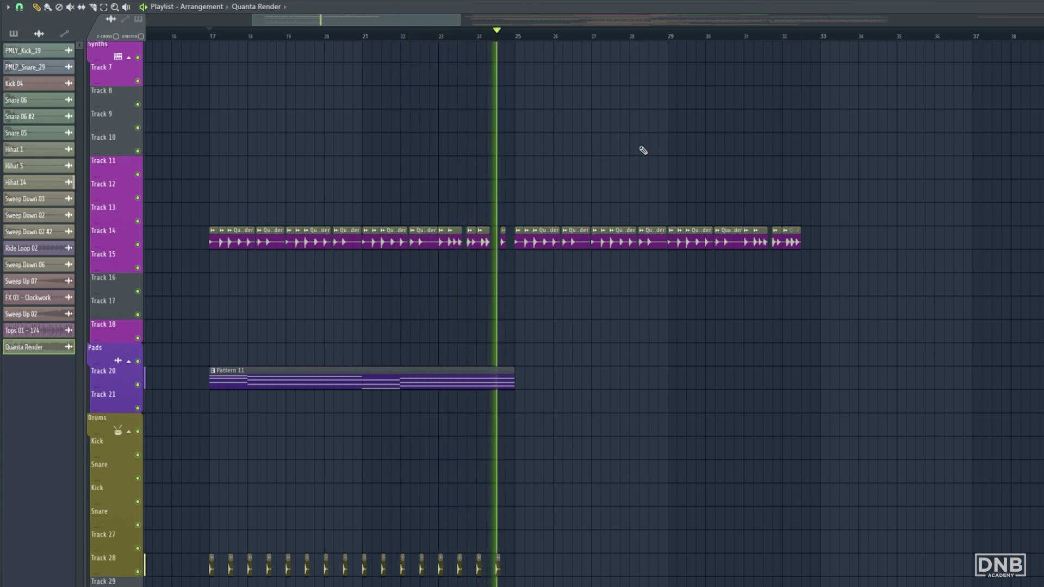
- Solo the Track 35 bassline, play from bar 17 and open the Mixer
scroll(510, 136, "up", 3)
scroll(511, 136, "down", 3)
scroll(511, 136, "down", 2)
key("space")
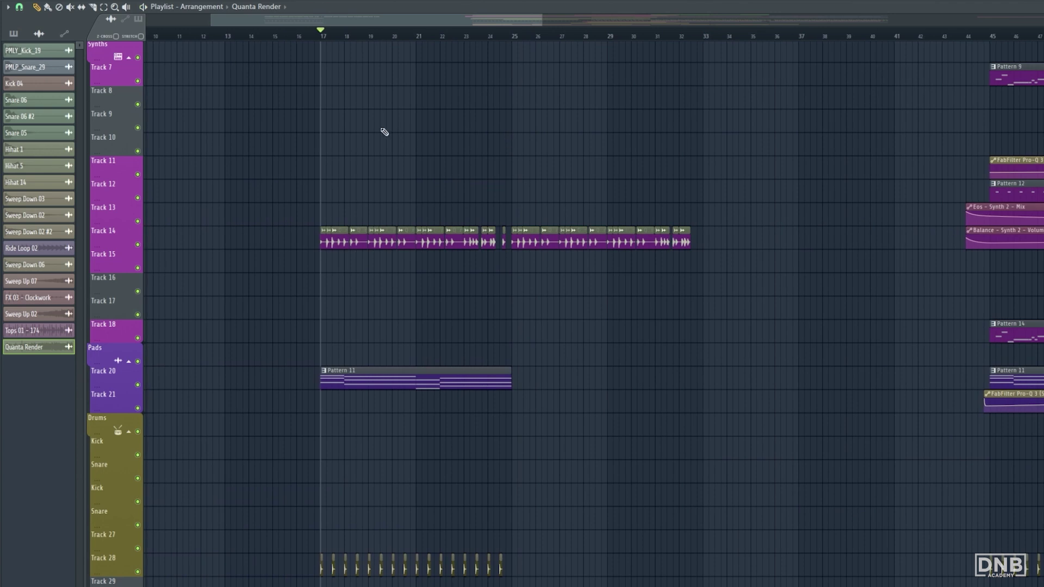
scroll(560, 252, "down", 4)
scroll(589, 307, "up", 2)
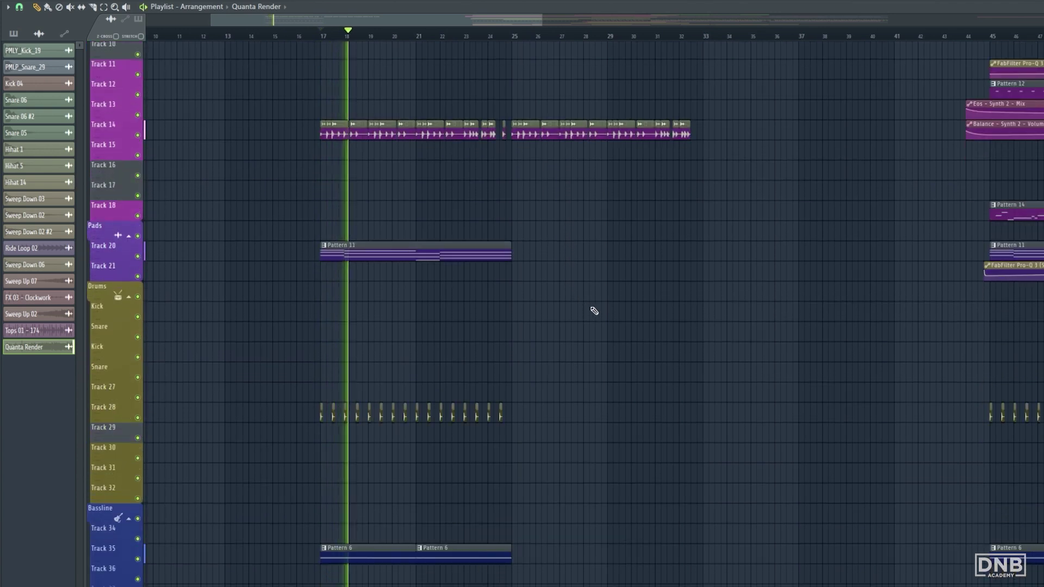
right_click(139, 560)
key("space")
key("space")
key("F9")
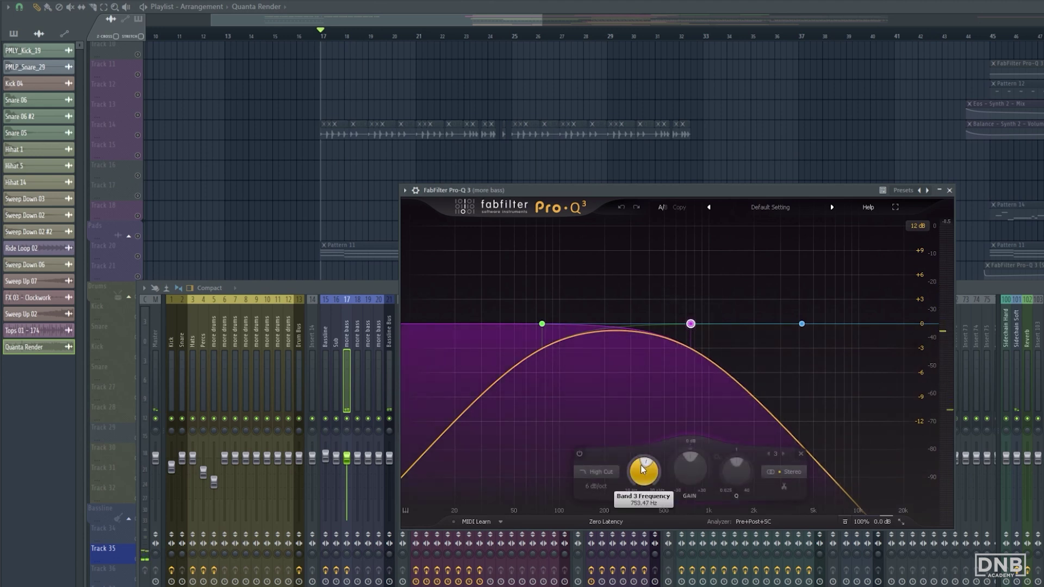
- Create a Band 3 Frequency automation clip over bars 17–32 on Track 36, then unsolo Track 35
left_click_drag(330, 38, 691, 74)
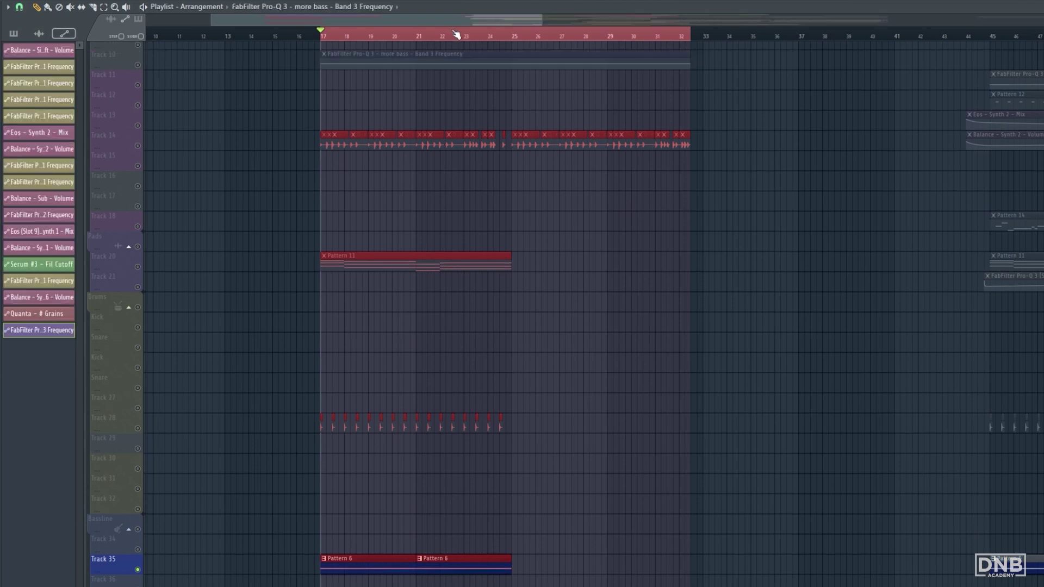
right_click(455, 35)
left_click_drag(459, 50, 464, 577)
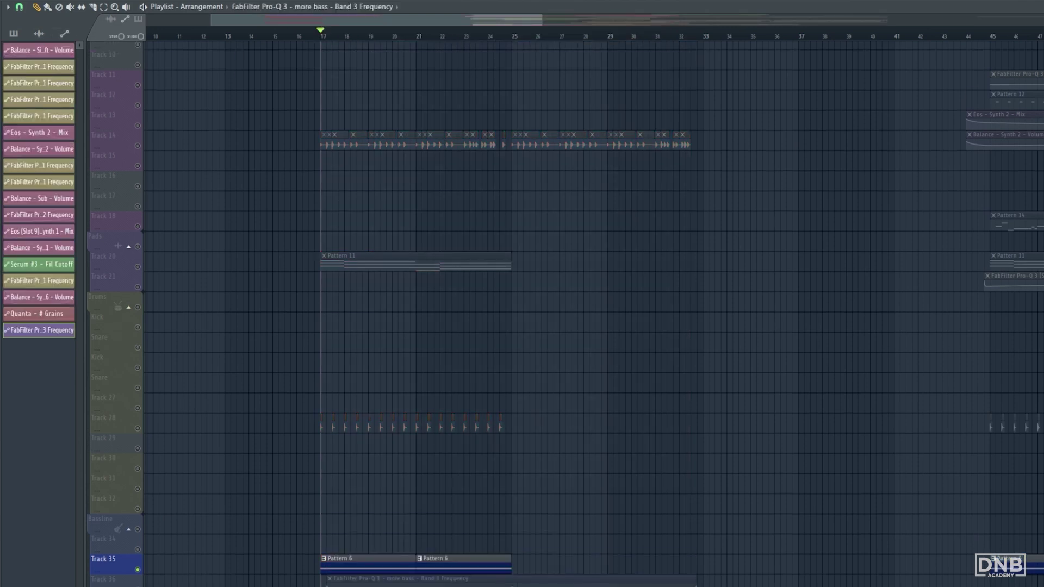
right_click(138, 570)
scroll(353, 586, "up", 4)
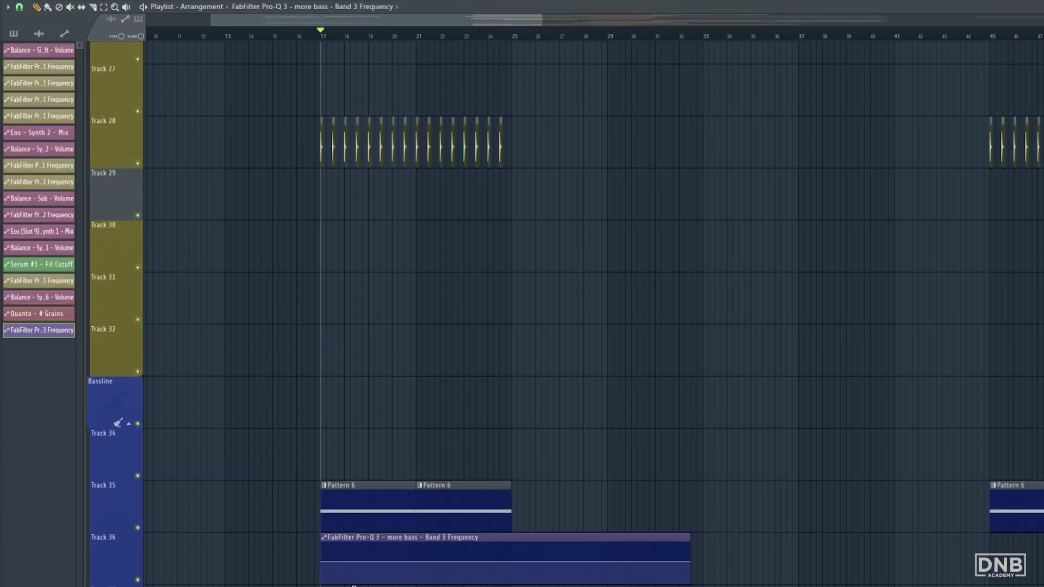
scroll(724, 551, "down", 2)
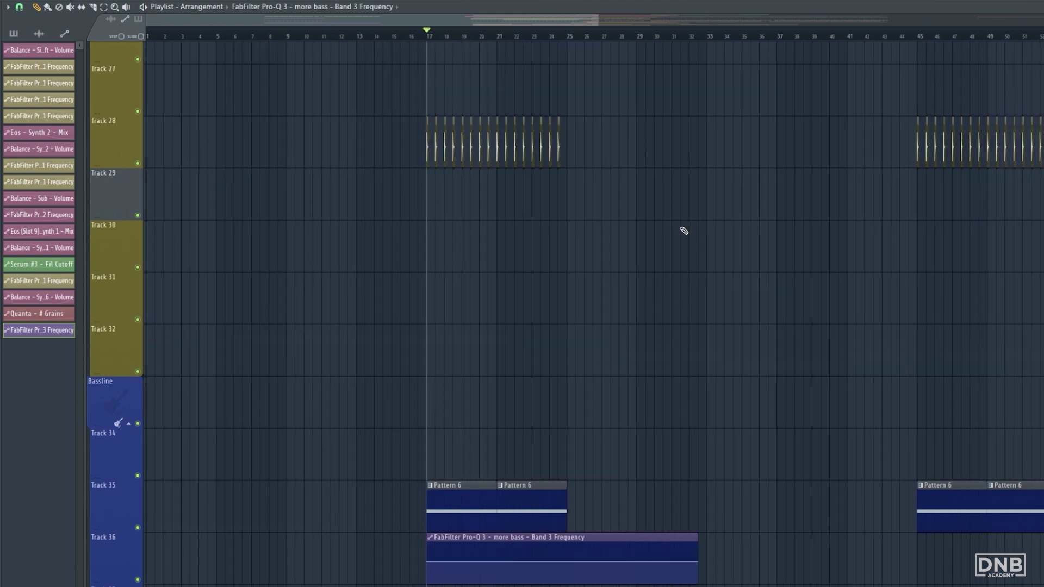
scroll(684, 231, "up", 8)
scroll(620, 190, "down", 5)
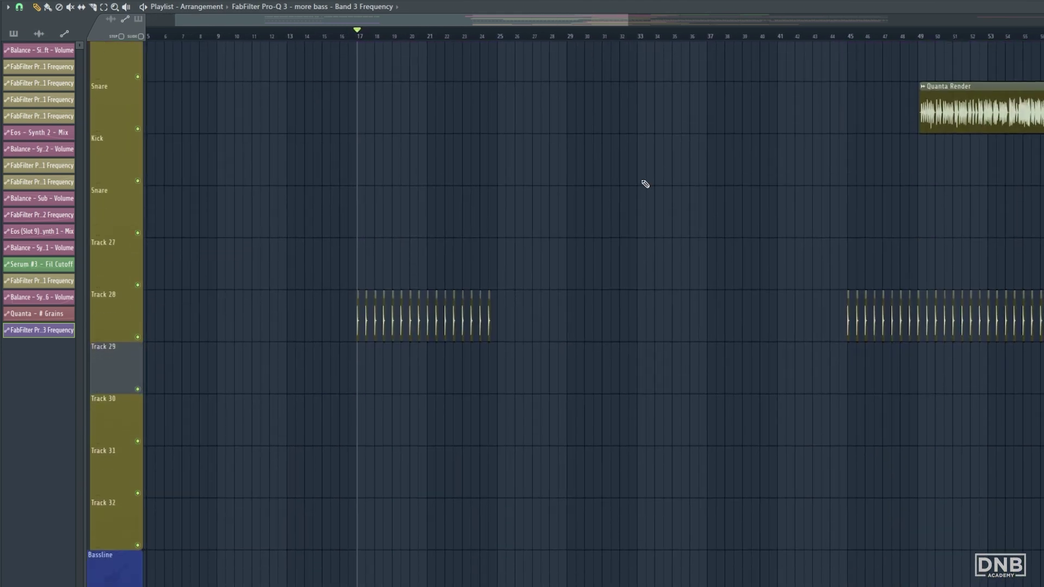
scroll(645, 183, "down", 4)
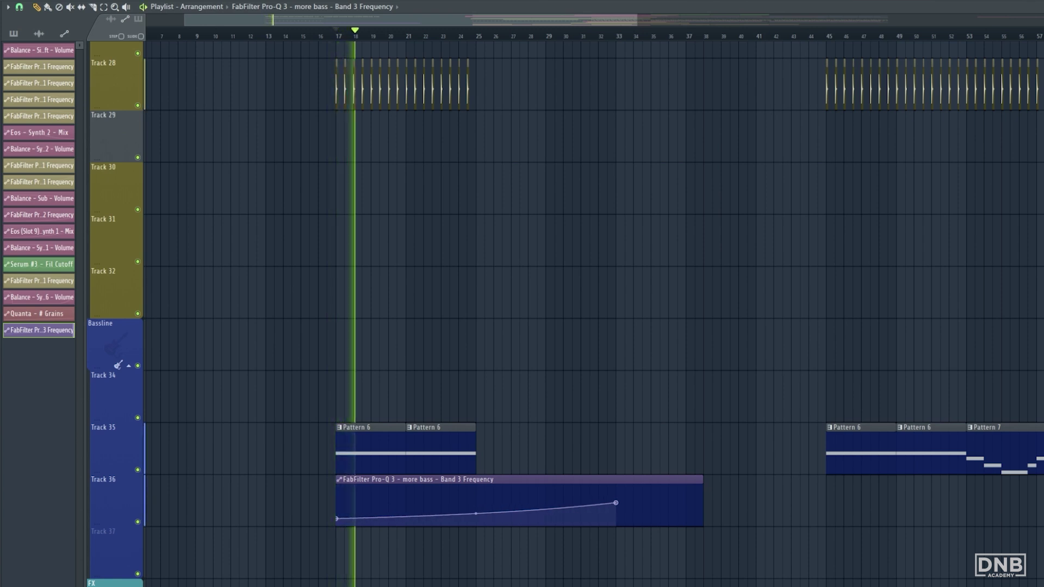
- Remove the accidentally placed automation clip and stop playback
left_click(592, 349)
right_click(636, 356)
scroll(493, 303, "up", 3)
key("space")
left_click_drag(593, 312, 634, 403)
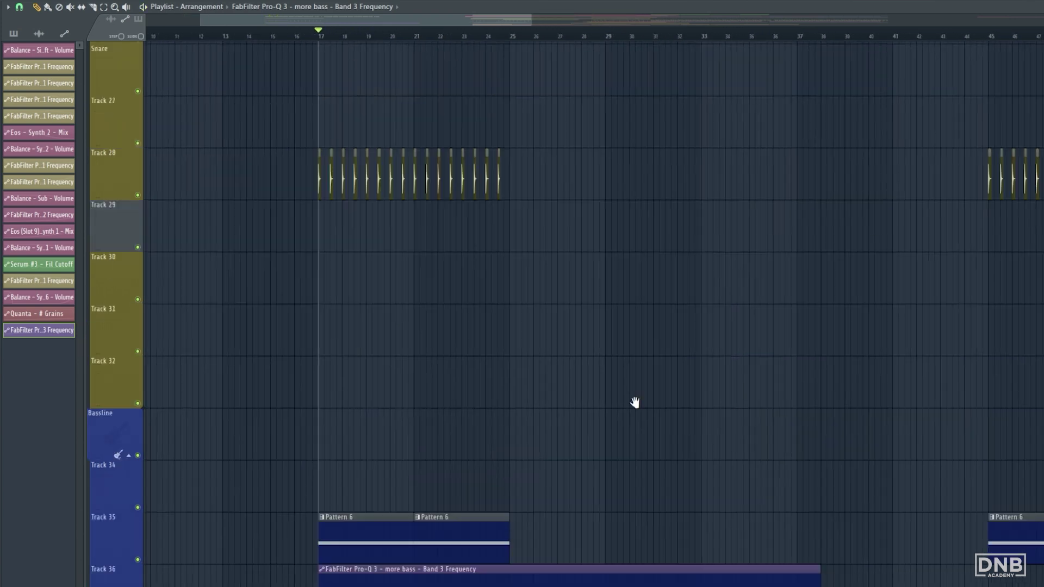
scroll(635, 402, "up", 10)
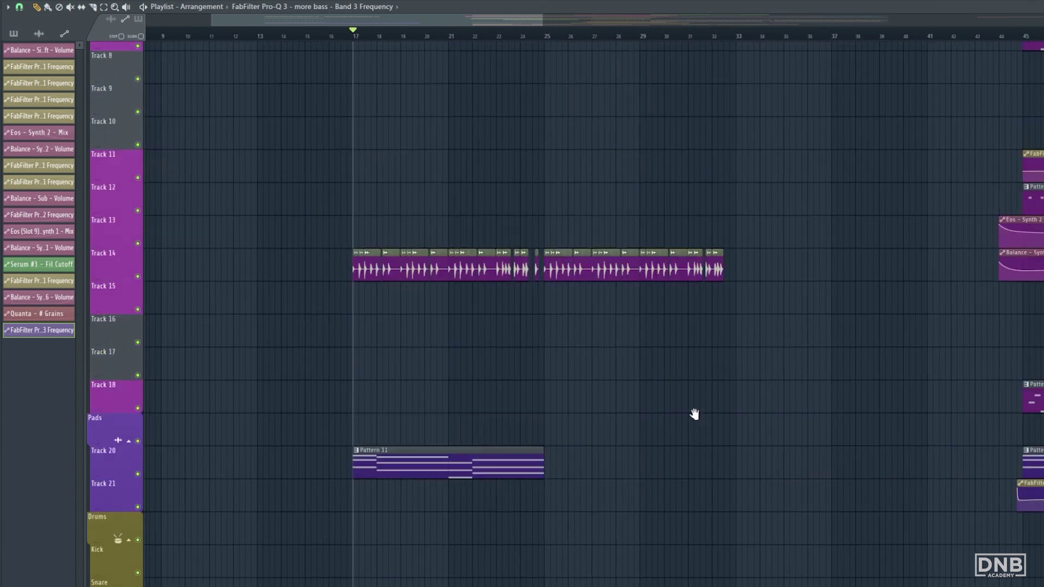
left_click_drag(695, 414, 652, 460)
scroll(321, 364, "up", 5)
- Restore the deleted small slice and trim the starts of the short Track 14 slices
right_click(325, 321)
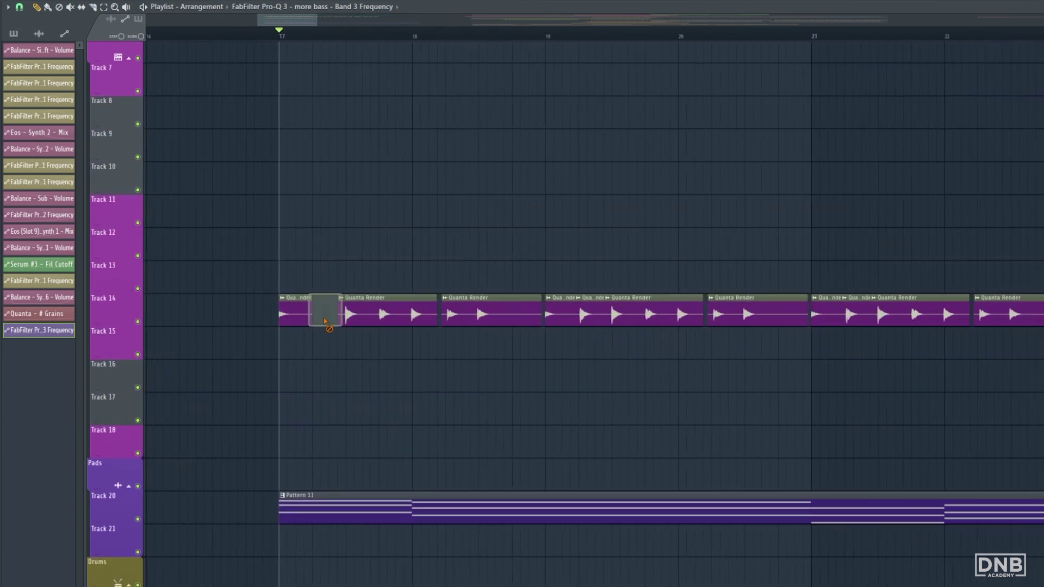
key("space")
key("ctrl+z")
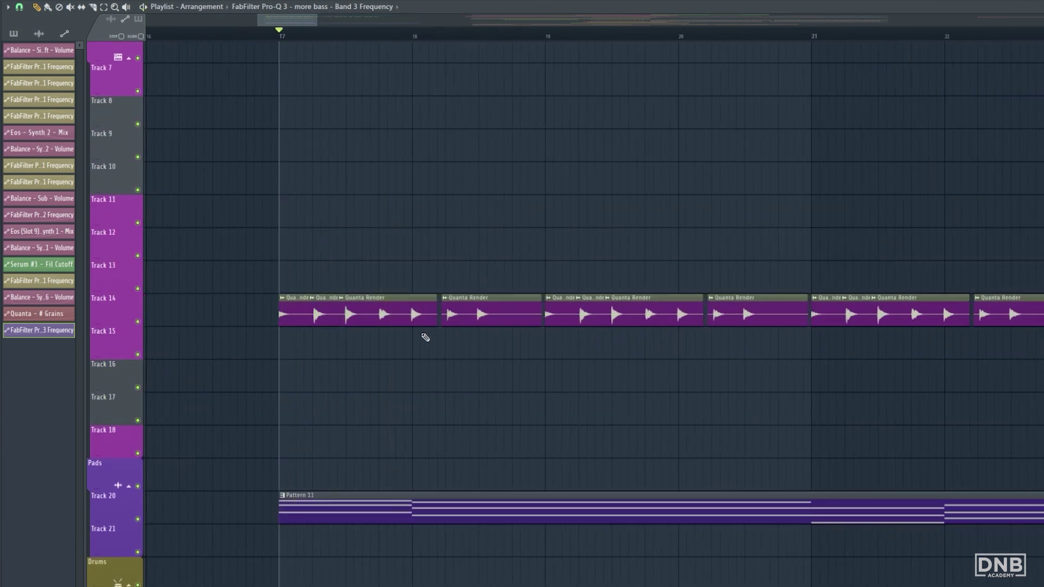
key("space")
left_click_drag(338, 310, 362, 310)
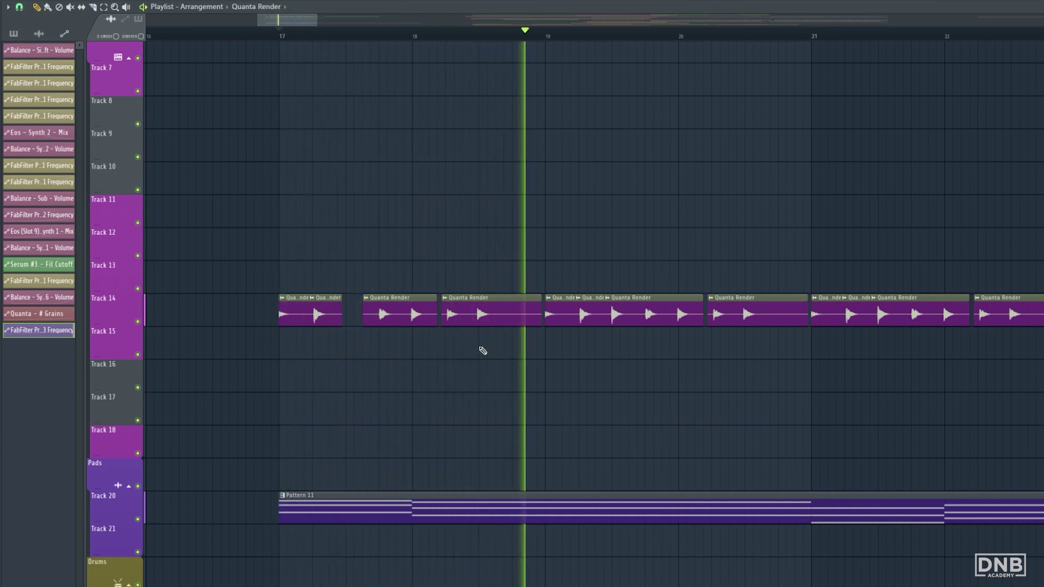
left_click_drag(561, 321, 757, 383)
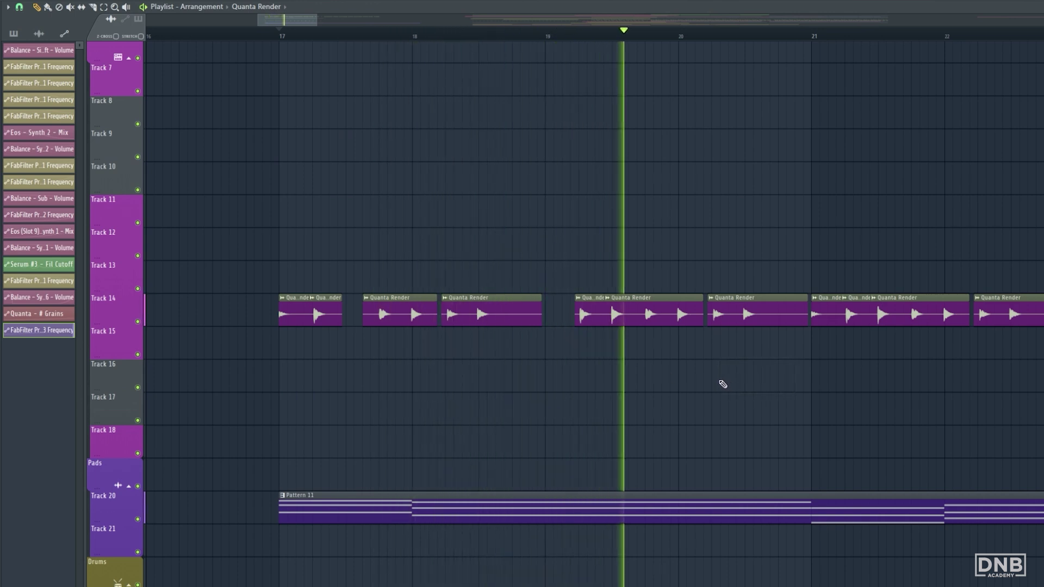
key("space")
key("space")
left_click_drag(571, 317, 602, 345)
- Clear a stray clip on Track 16 and delete four Track 14 slices after bar 21
left_click_drag(721, 379, 617, 391)
left_click(685, 388)
right_click(685, 391)
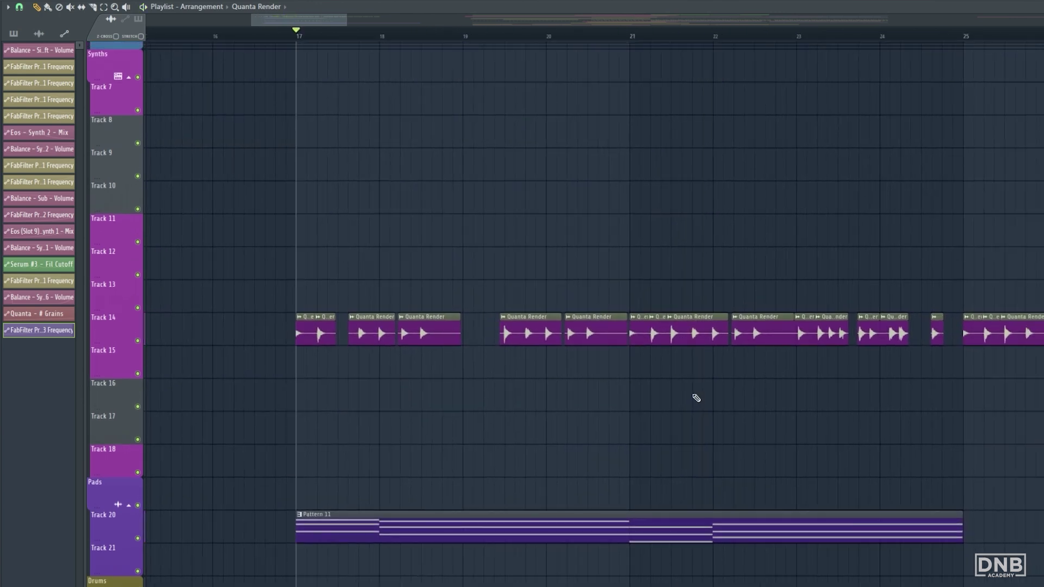
key("space")
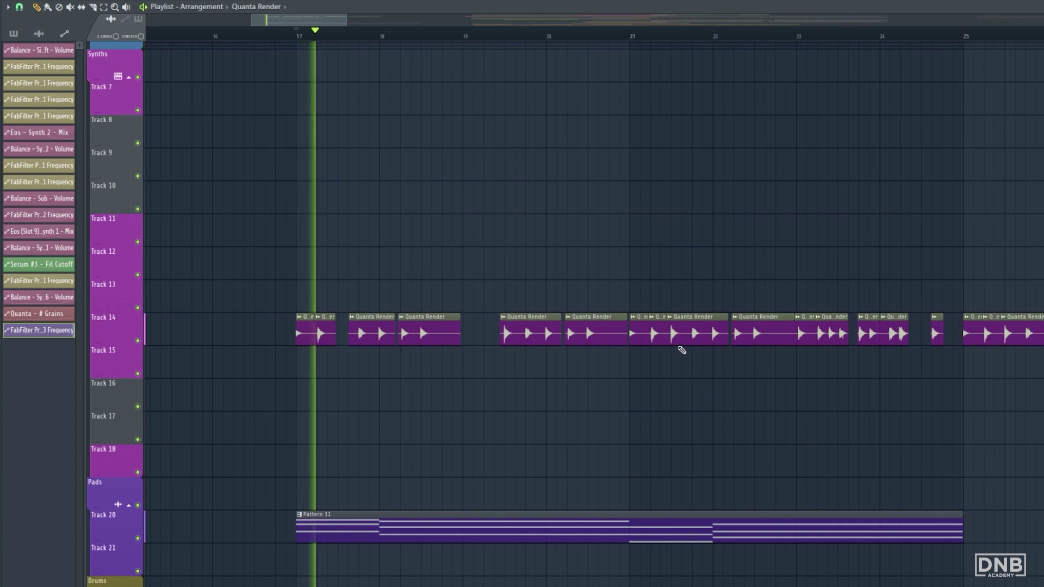
right_click(657, 333)
right_click(643, 334)
right_click(695, 338)
right_click(761, 335)
key("space")
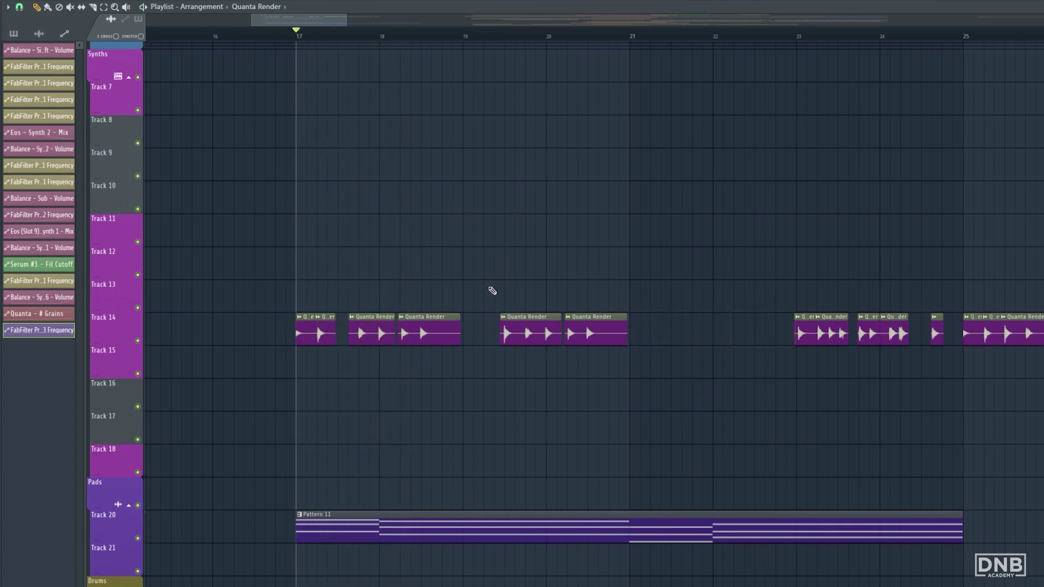
- Clone the first three Track 14 slices to bars 21–22 and audition the result
left_click_drag(490, 291, 316, 375)
mouse_move(310, 335)
left_mouse_down()
mouse_move(695, 364)
mouse_move(640, 354)
left_mouse_up()
key("space")
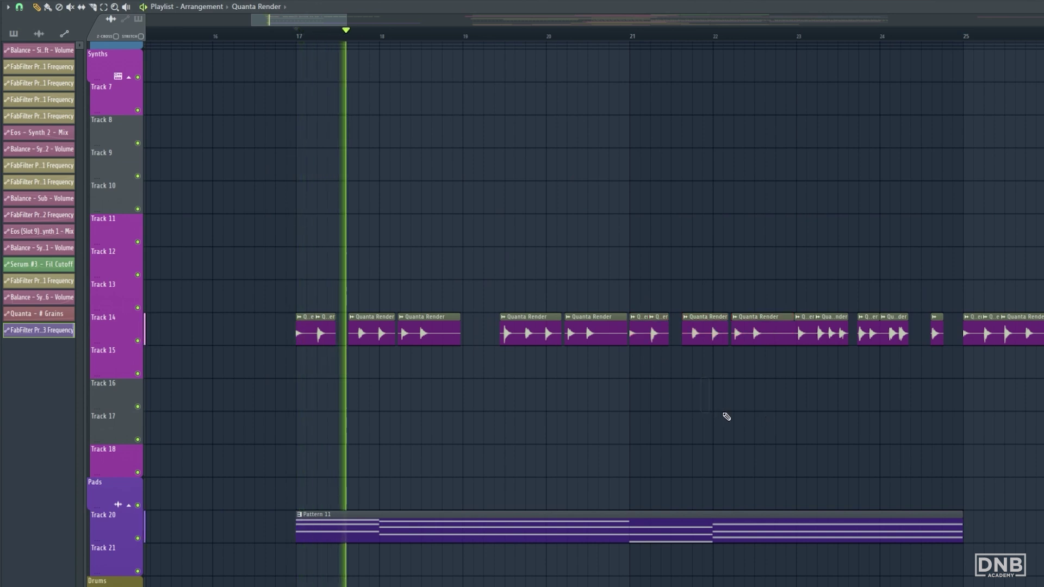
scroll(657, 394, "down", 2)
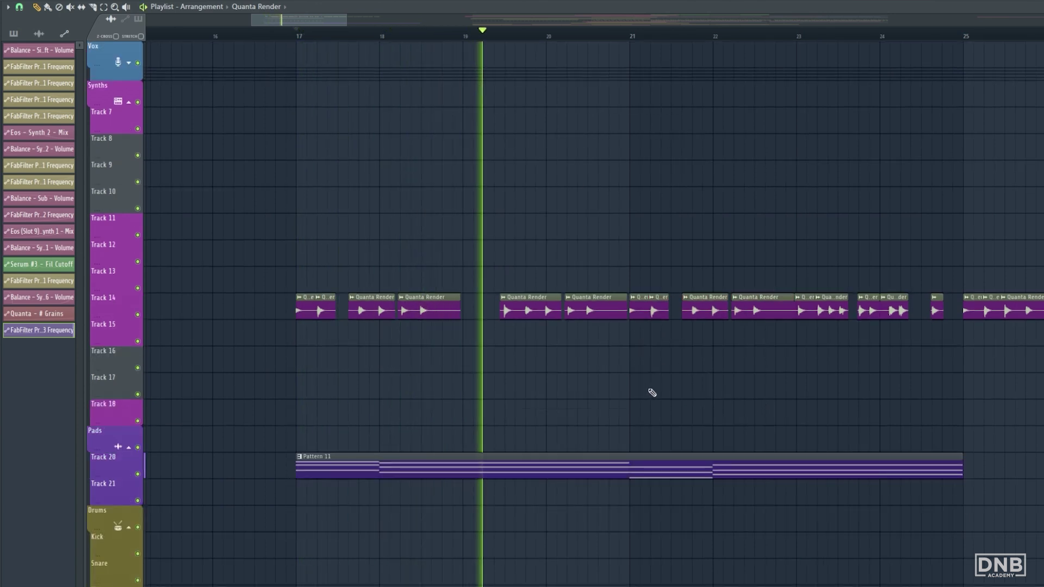
key("space")
key("space")
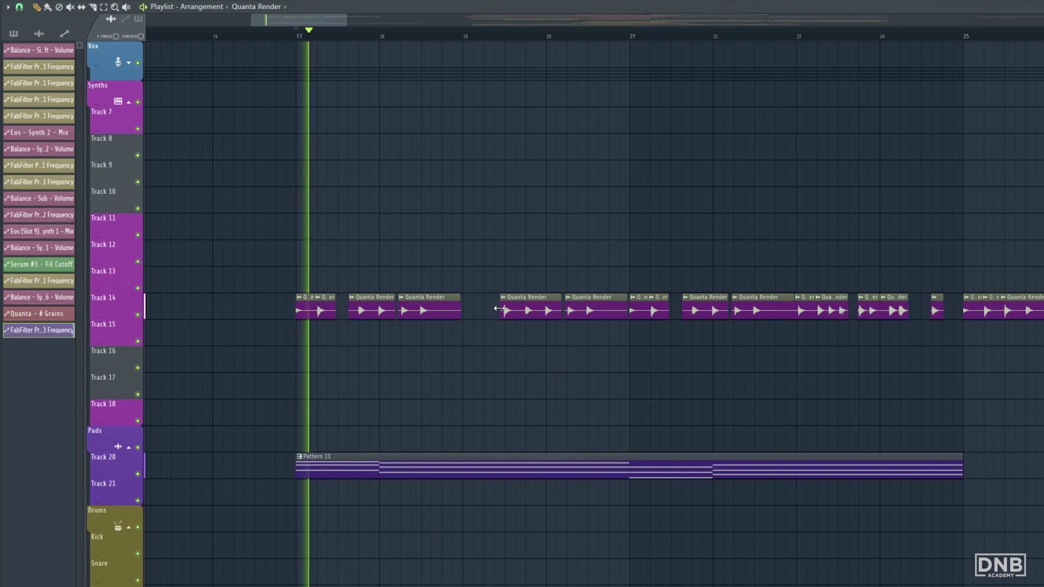
- Trim the start of a Track 14 slice and delete a stray clip on Track 17
left_click_drag(501, 310, 520, 311)
left_click(688, 391)
right_click(689, 393)
- Place a second Pattern 11 pad clip at bar 25 and remove a stray Track 17 clip
scroll(682, 388, "down", 3)
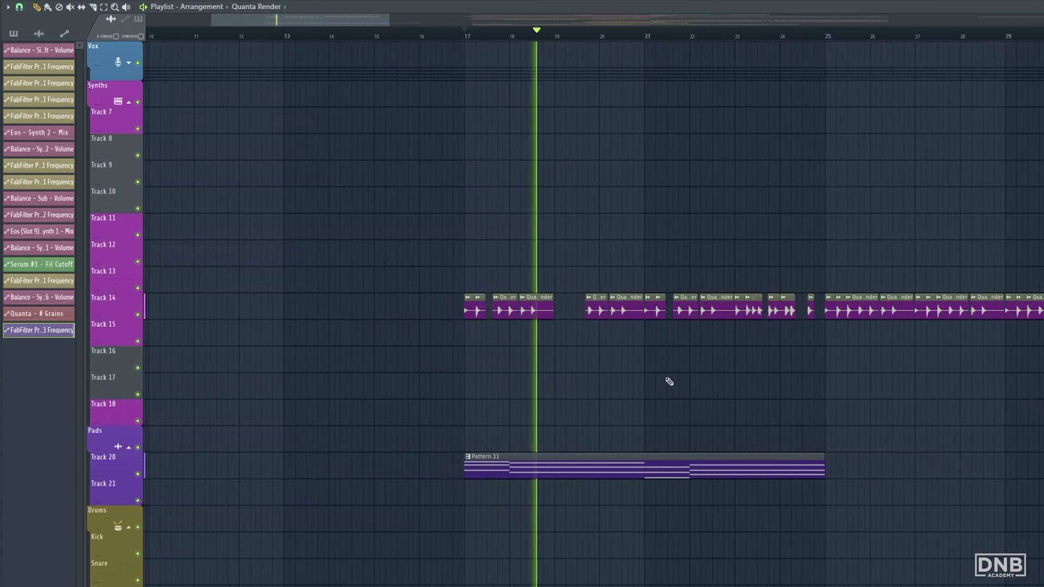
left_click_drag(669, 380, 519, 220)
left_click(449, 284)
left_click(657, 288)
left_click_drag(683, 289, 660, 288)
left_click(657, 214)
right_click(660, 214)
- Copy the Pattern 6 bass clips on Track 35 to bar 25 and delete a stray Track 30 clip
scroll(761, 440, "down", 2)
scroll(582, 380, "down", 4)
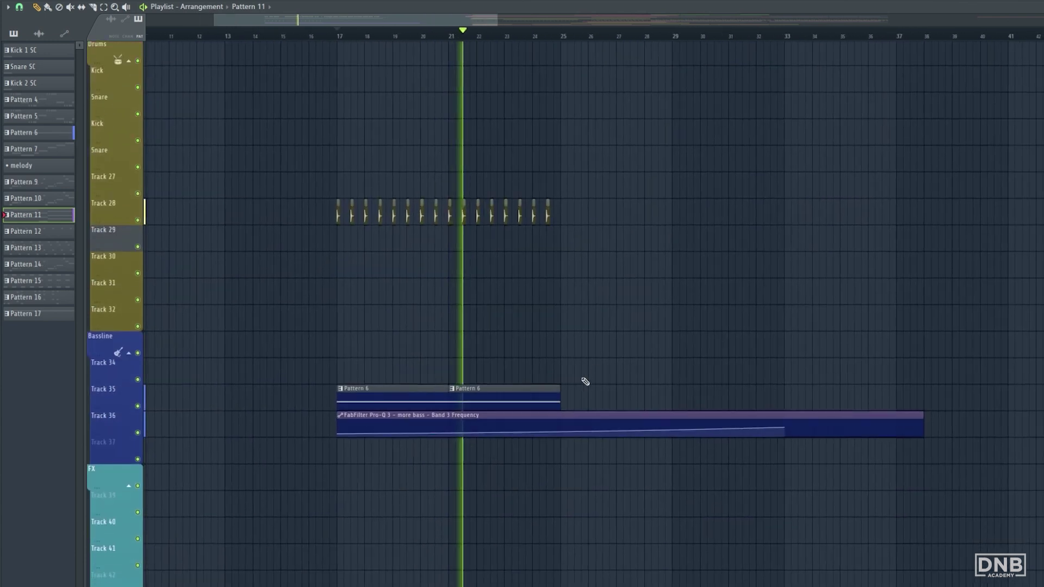
left_click_drag(562, 375, 608, 400)
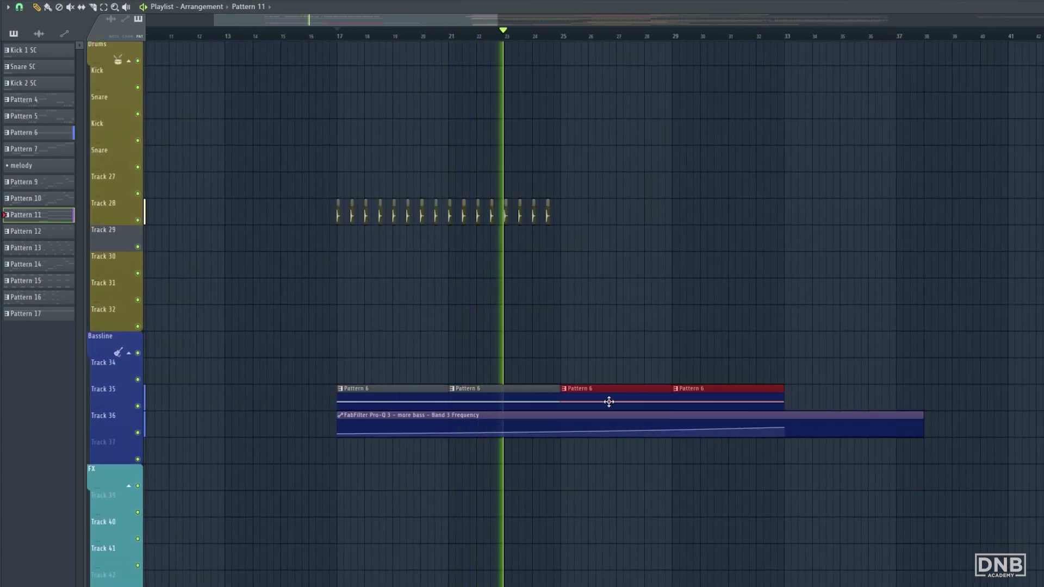
left_click(723, 268)
right_click(723, 268)
- Clear the short clips from Track 28 and play back from bar 17
key("space")
left_click_drag(647, 291, 772, 402)
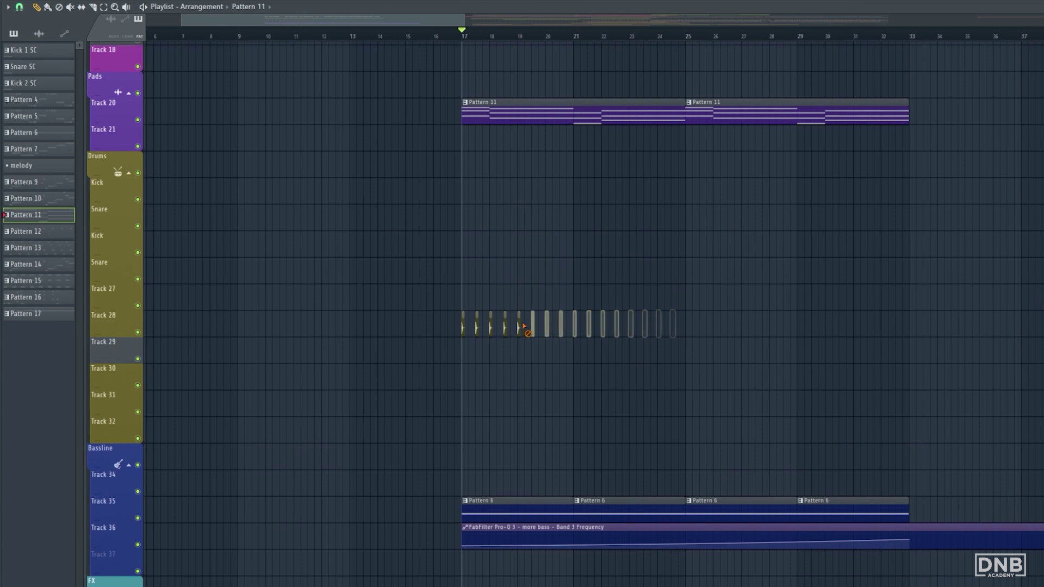
key("space")
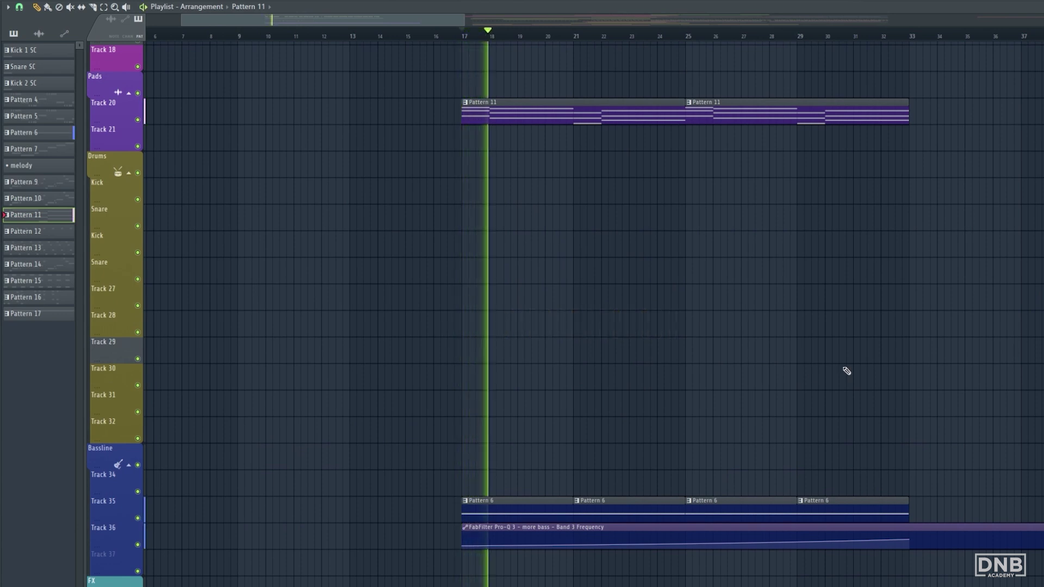
scroll(761, 342, "up", 1)
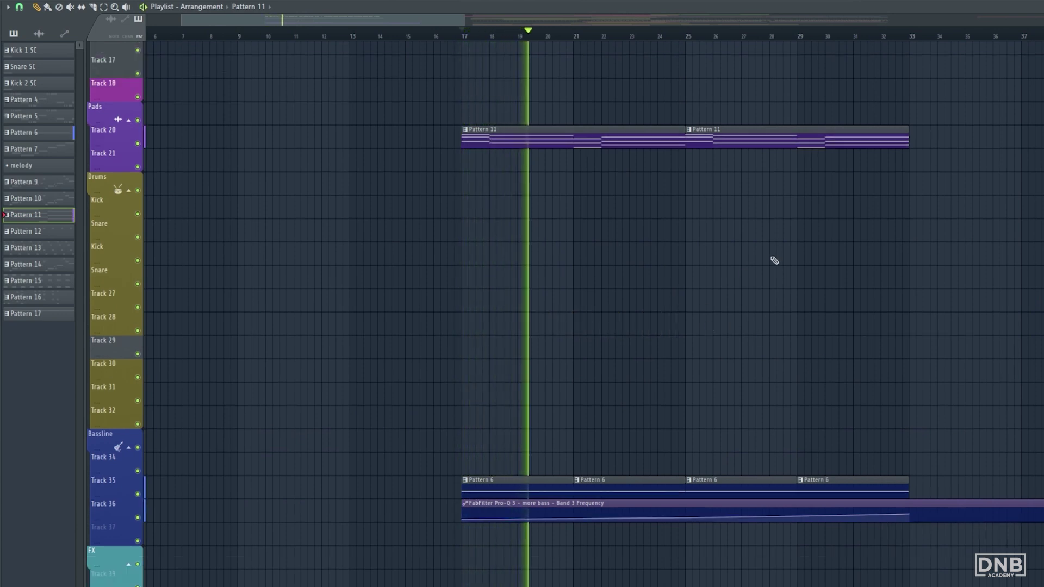
scroll(773, 259, "up", 5)
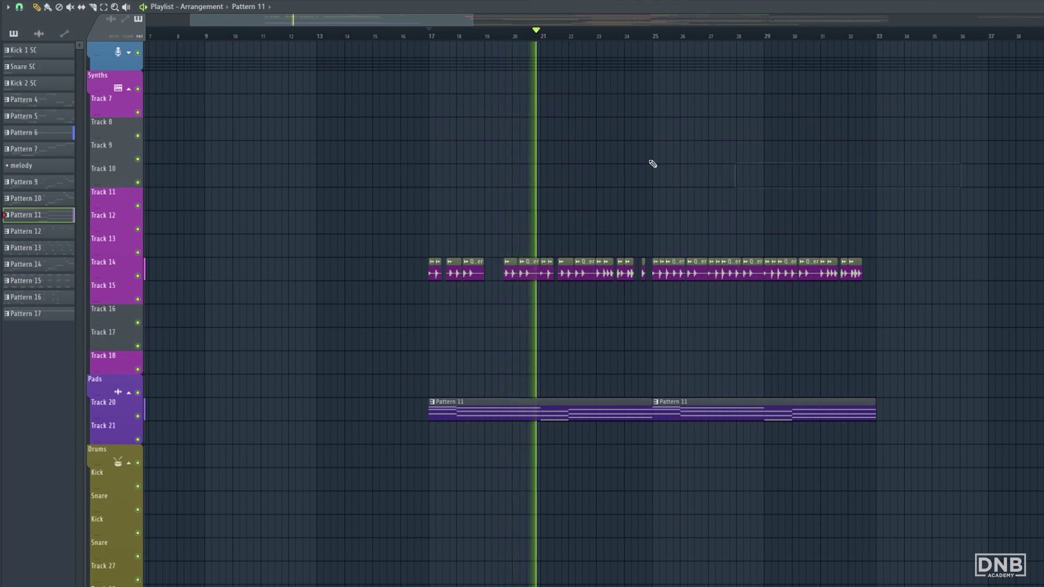
scroll(588, 169, "up", 2, "ctrl")
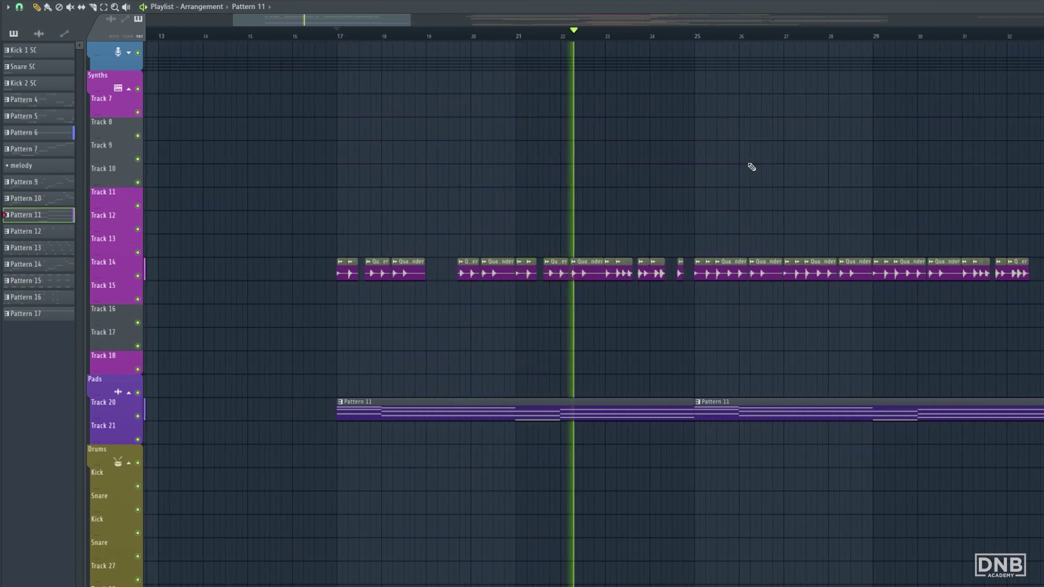
scroll(624, 207, "up", 1, "ctrl")
scroll(624, 207, "up", 2, "ctrl")
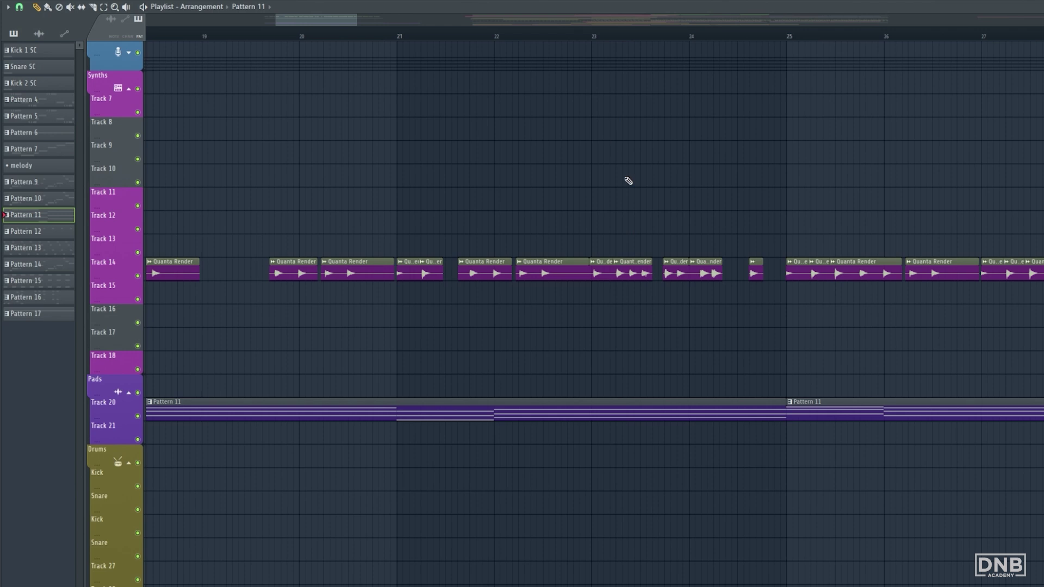
scroll(628, 181, "up", 2, "ctrl")
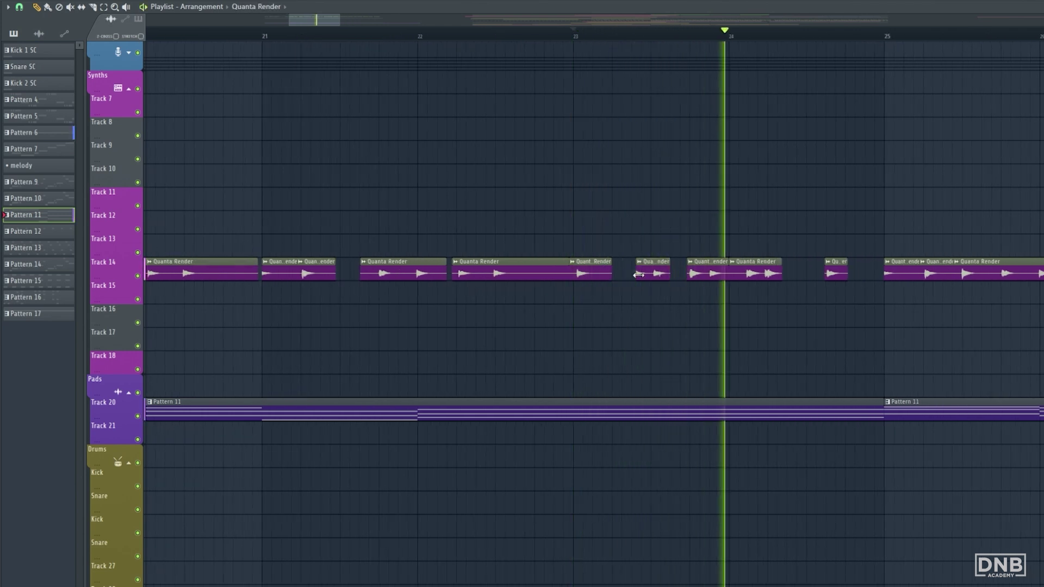
- Trim the start of a Track 14 slice and delete a stray clip on Track 10
left_click_drag(689, 272, 764, 274)
key("space")
key("space")
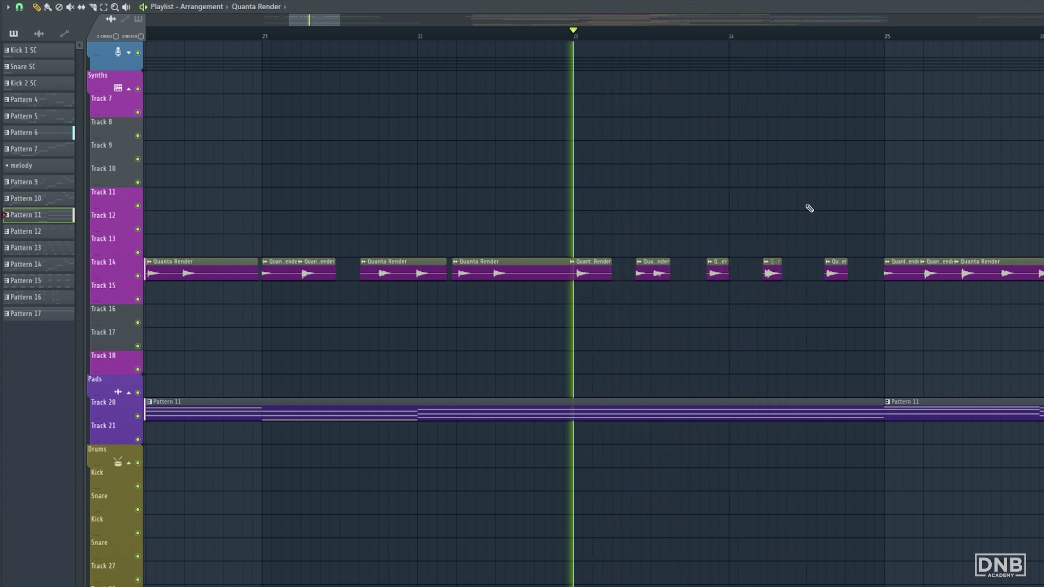
left_click(849, 173)
right_click(849, 173)
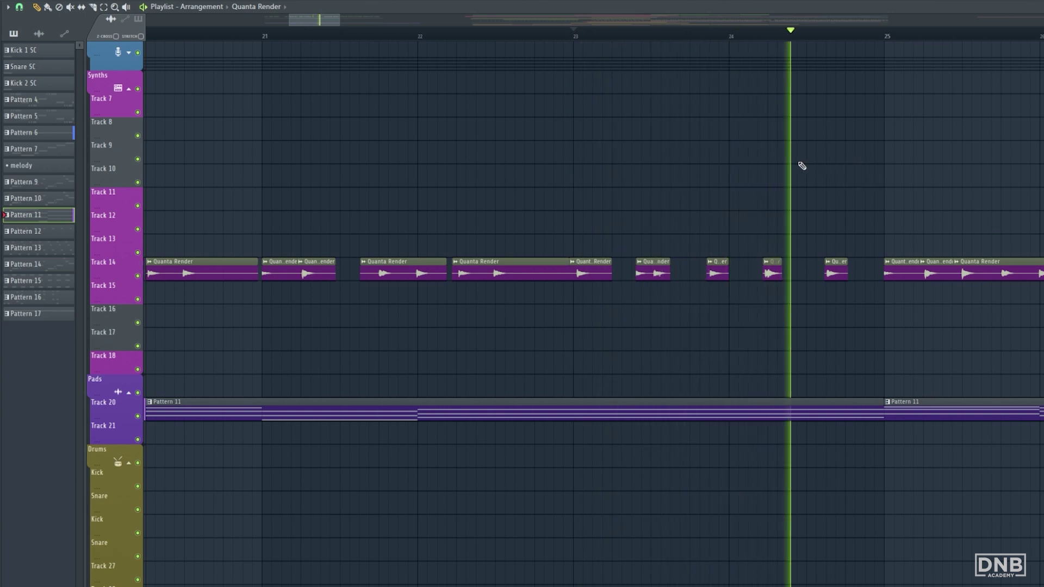
- Stop playback and select the last slices on Track 14 beyond bar 23
scroll(514, 168, "down", 5)
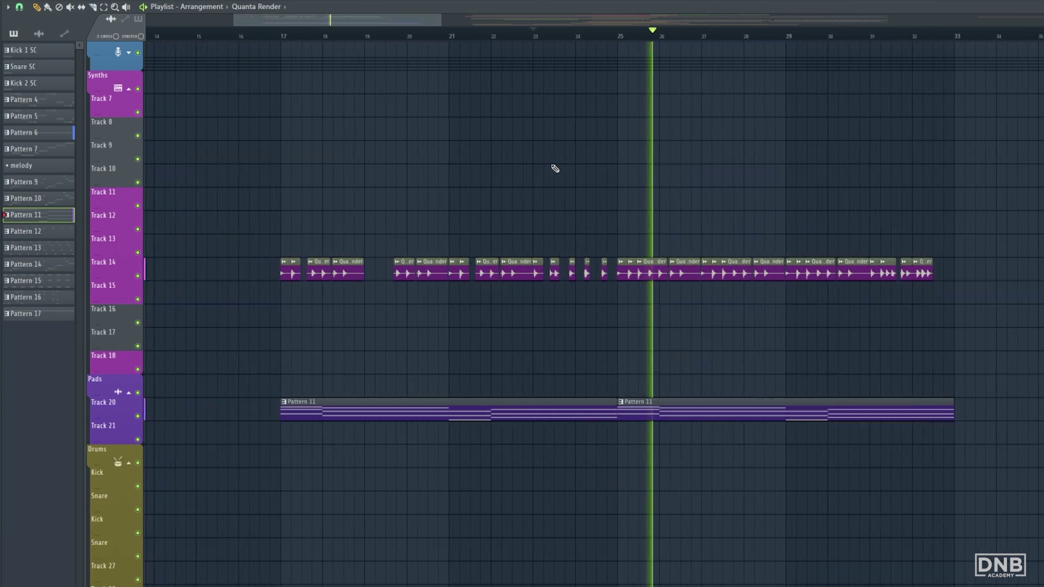
scroll(878, 190, "down", 2)
key("space")
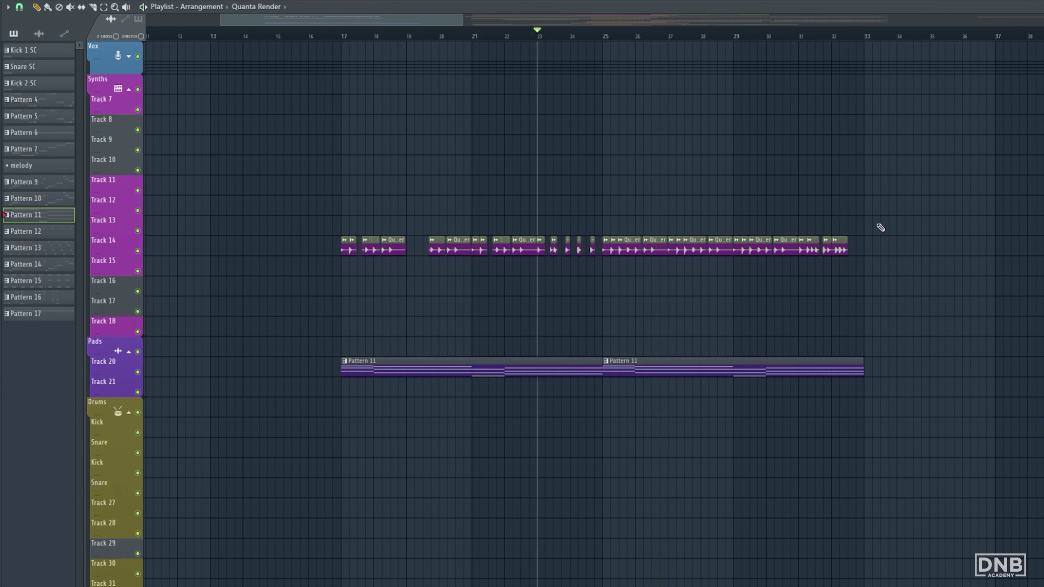
left_click_drag(874, 217, 607, 246)
scroll(580, 228, "down", 5)
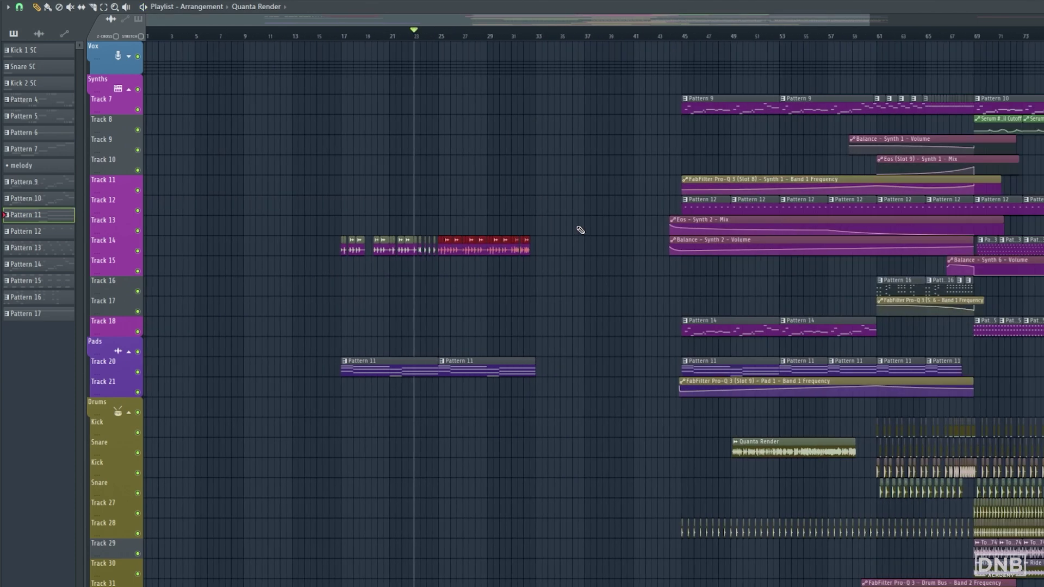
- Delete the selected later Track 14 slices and list audio clips in the picker
right_click(357, 243)
left_click(278, 244)
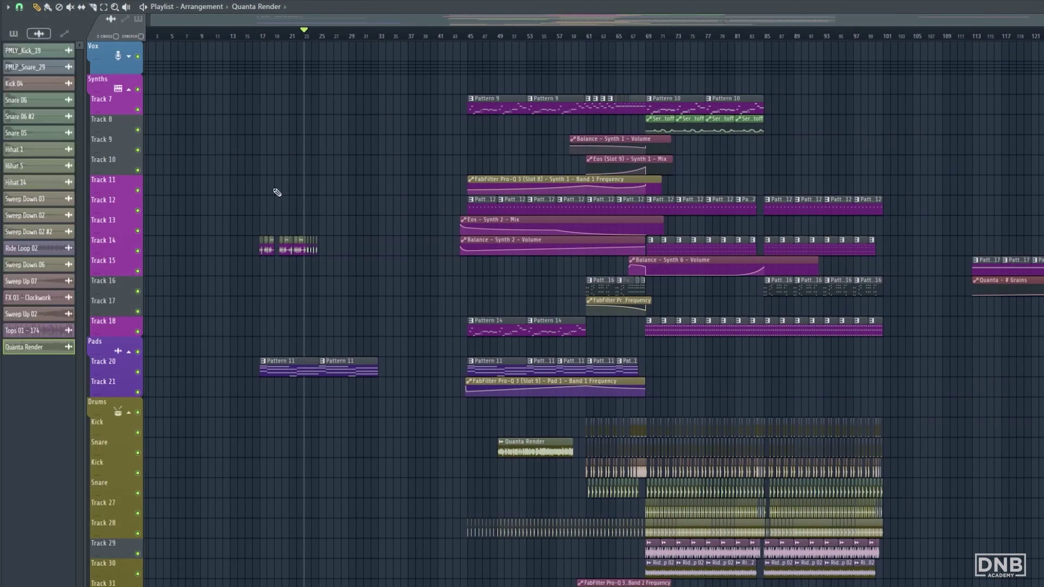
scroll(278, 193, "up", 5)
- Copy all the Track 14 Quanta Render slices to start at bar 25
left_click_drag(865, 198, 261, 288)
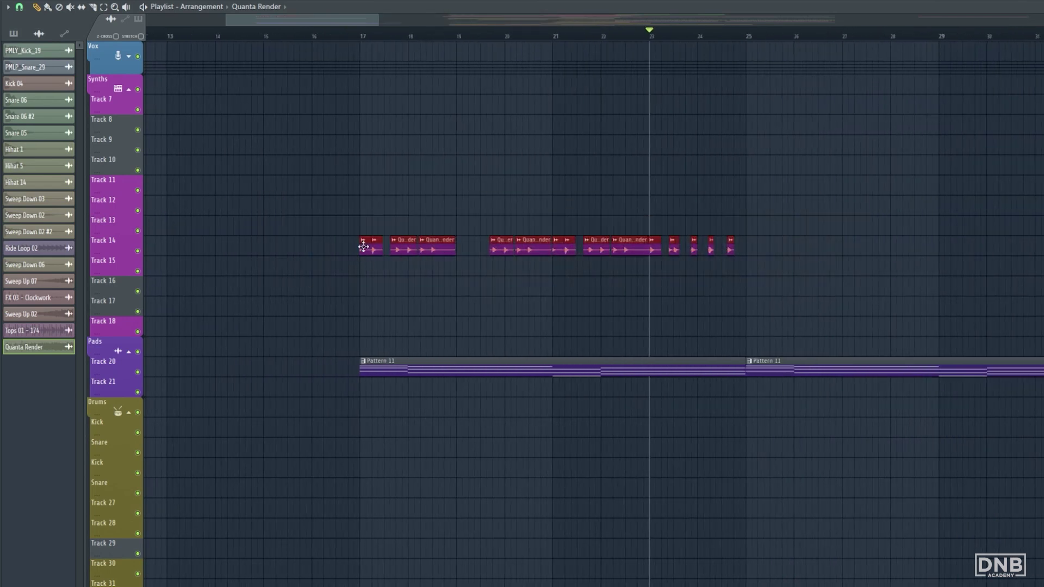
left_click_drag(363, 247, 761, 273)
left_click(852, 185)
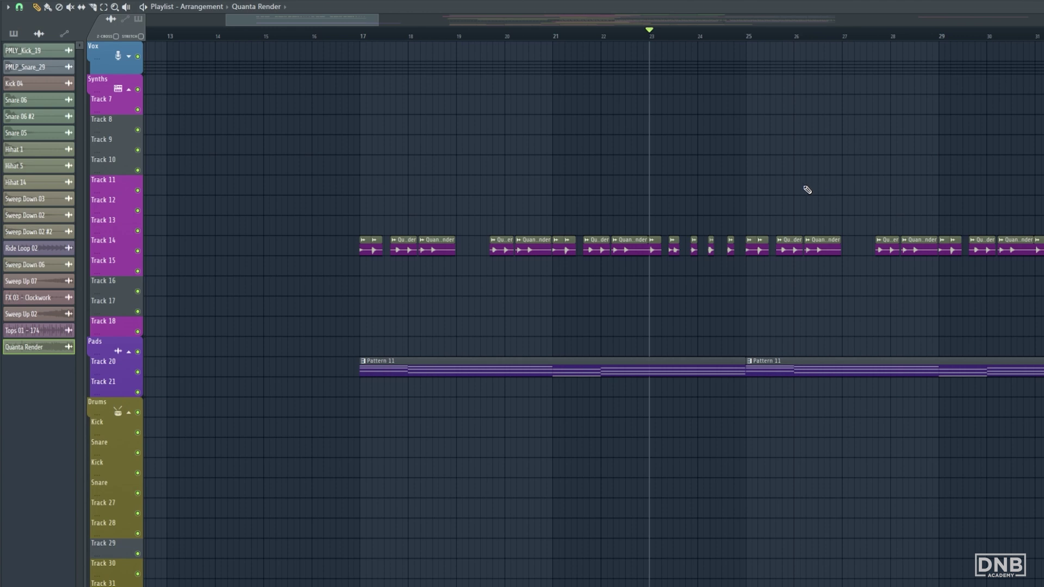
scroll(806, 189, "down", 5, "ctrl")
scroll(468, 64, "down", 3)
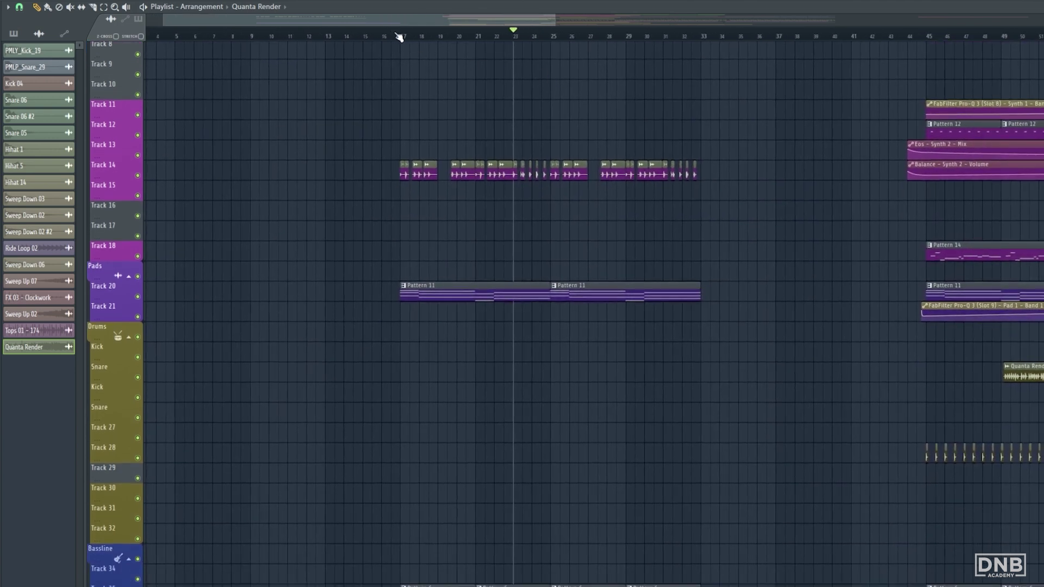